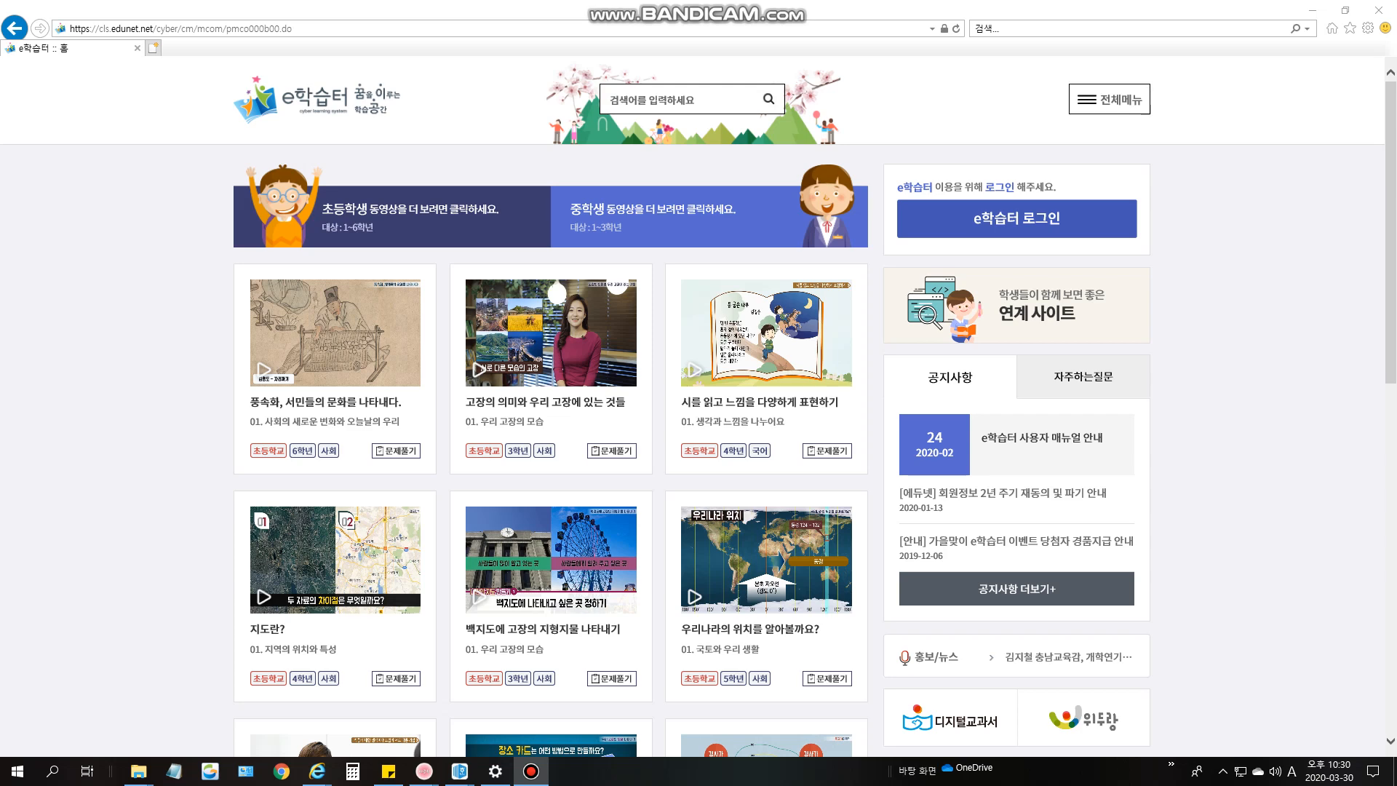
# - Log in to e학습터 through the Edunet login using the remembered ID and the account password
pyautogui.click(1016, 219)
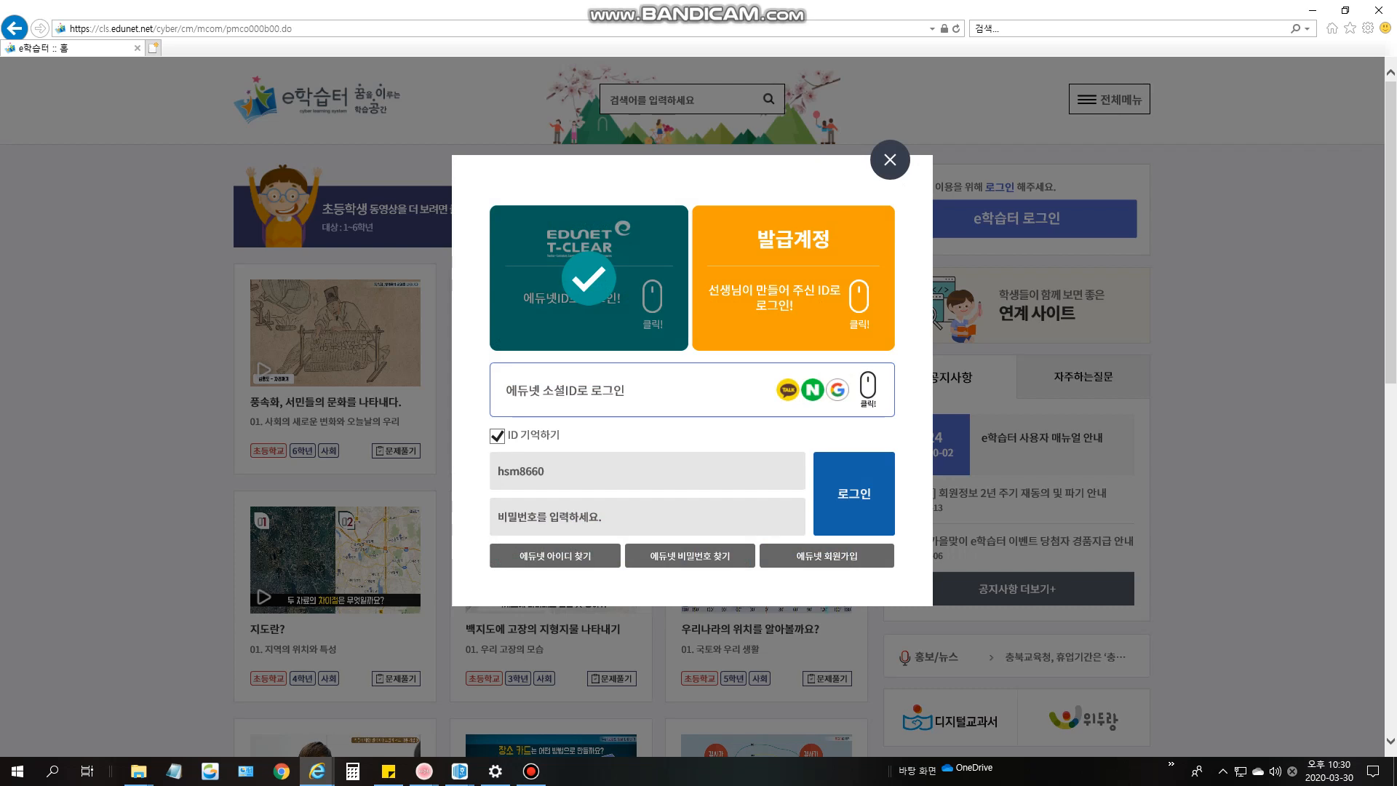
pyautogui.click(582, 516)
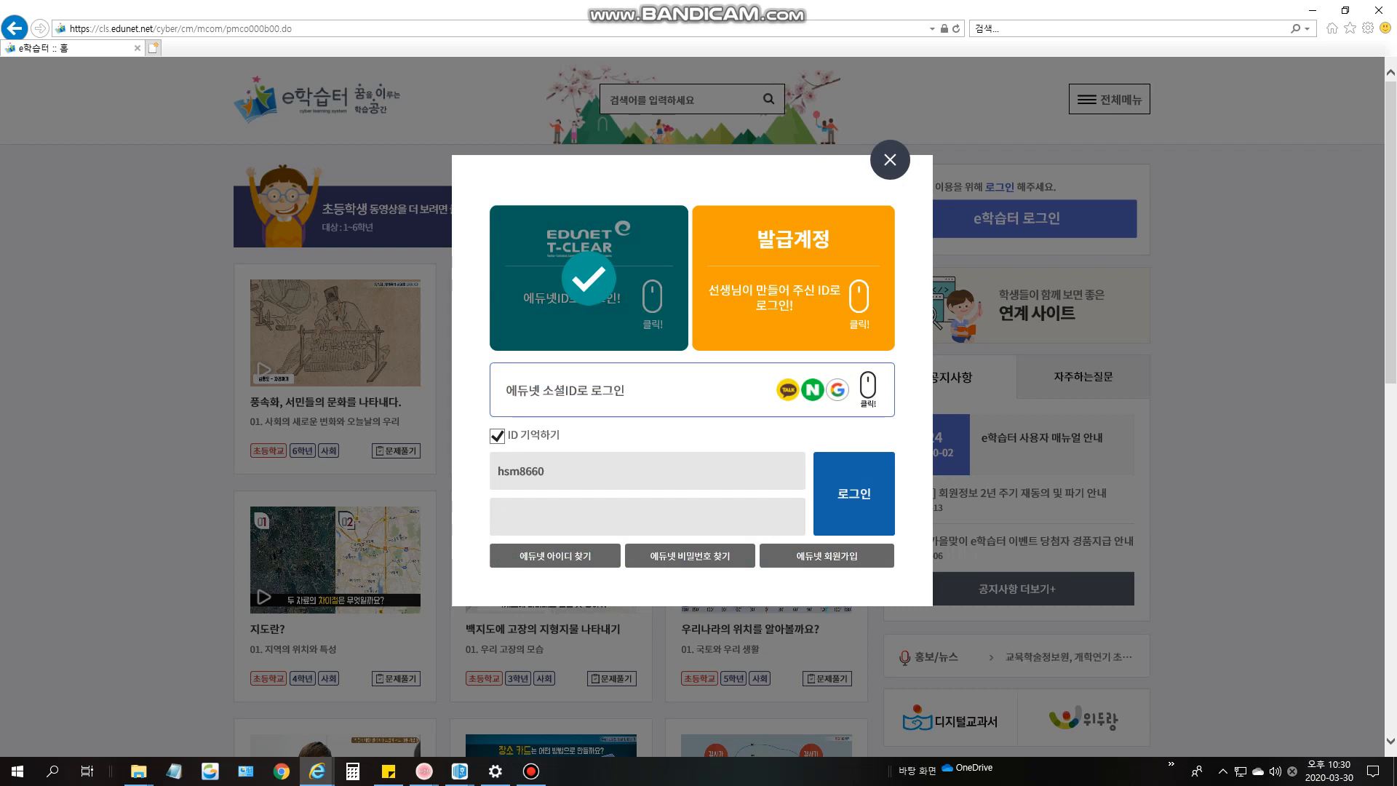
pyautogui.write('***********')
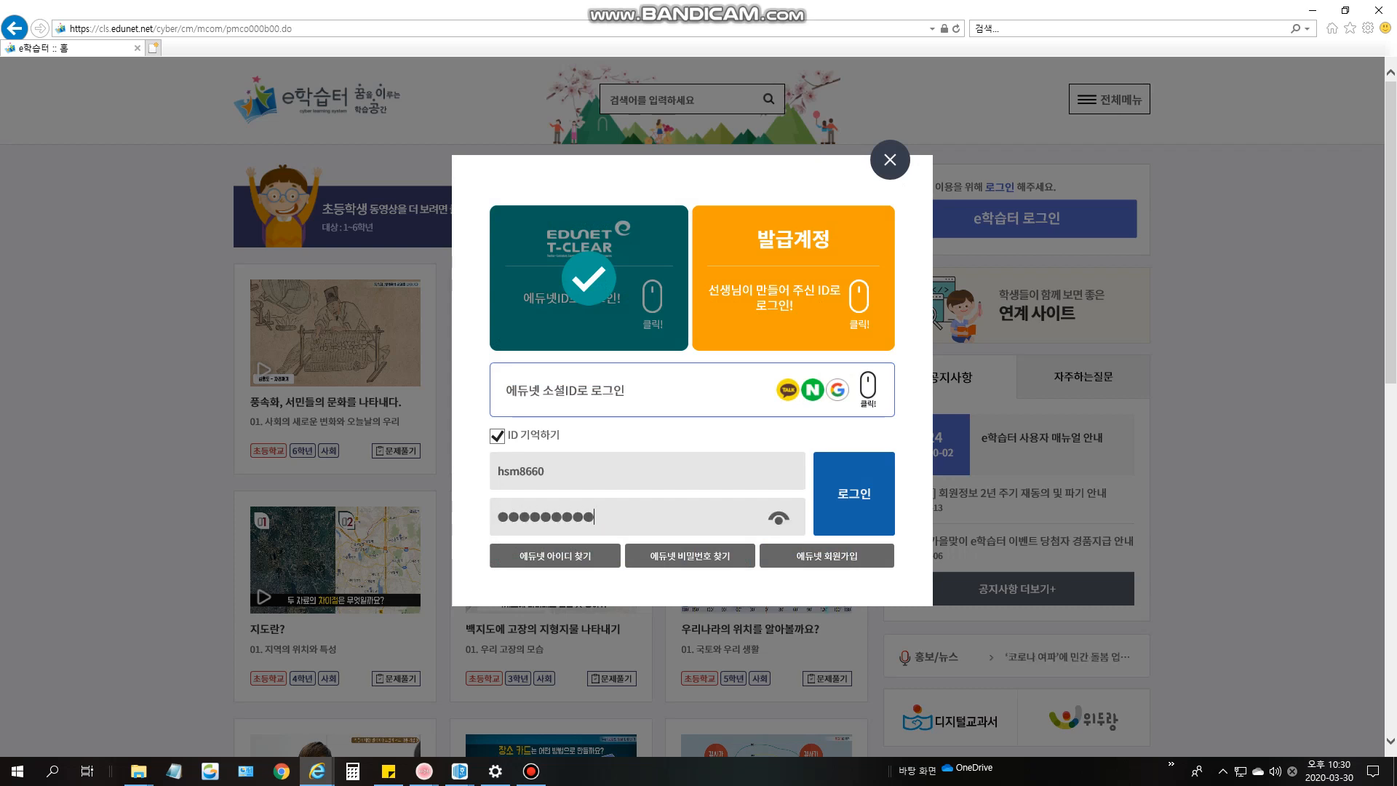
pyautogui.press('Return')
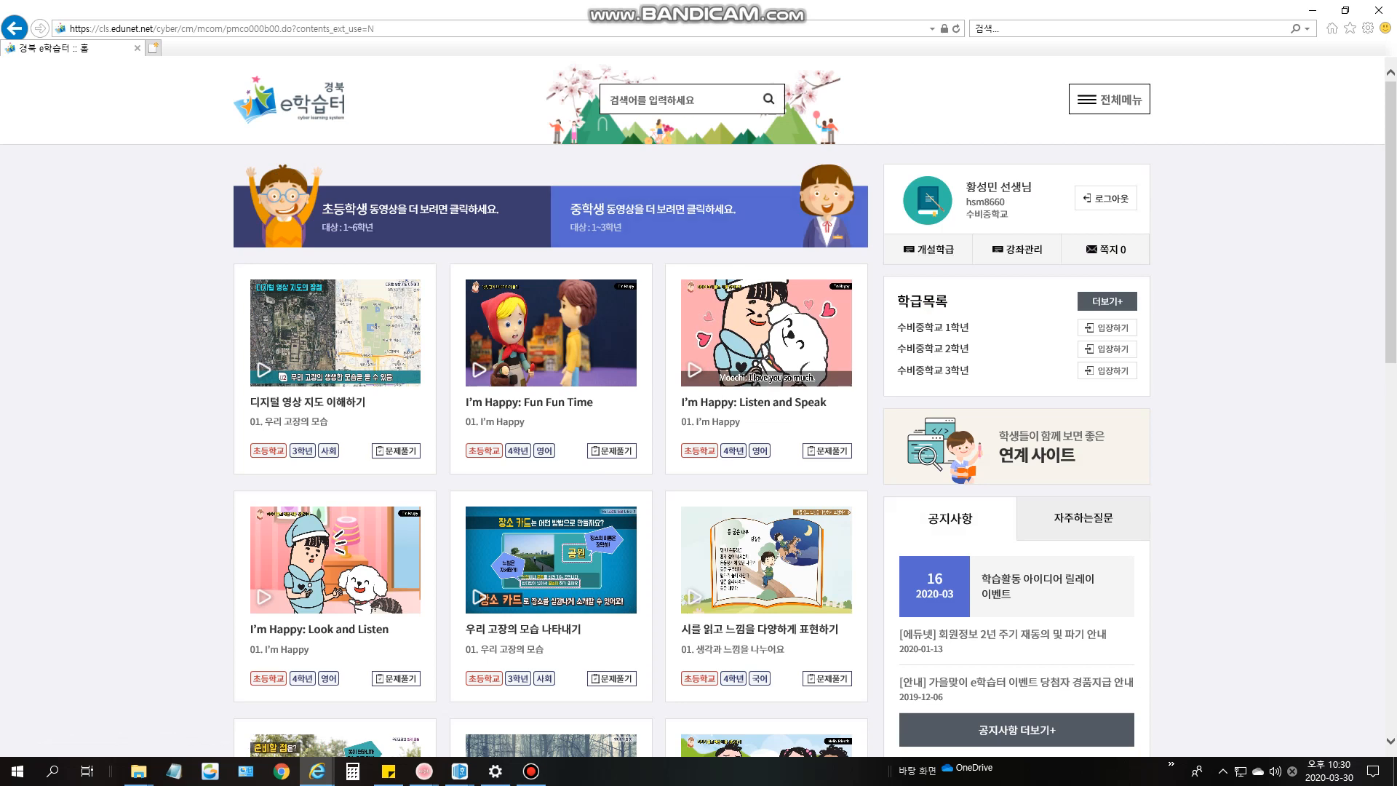
# - Start a new class creation request (학급개설신청) and name the class 퐝슈타인중학교1학년
pyautogui.click(1109, 99)
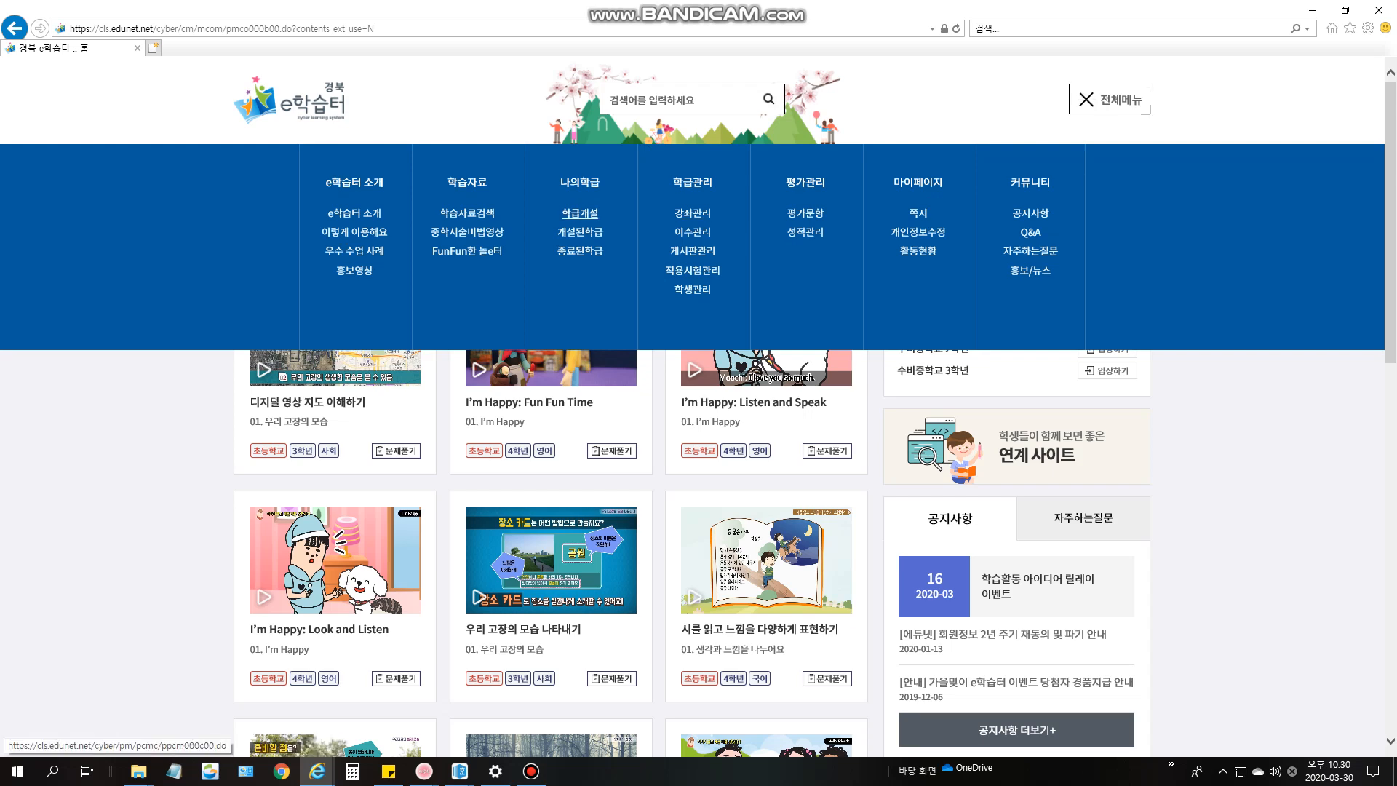
pyautogui.click(580, 212)
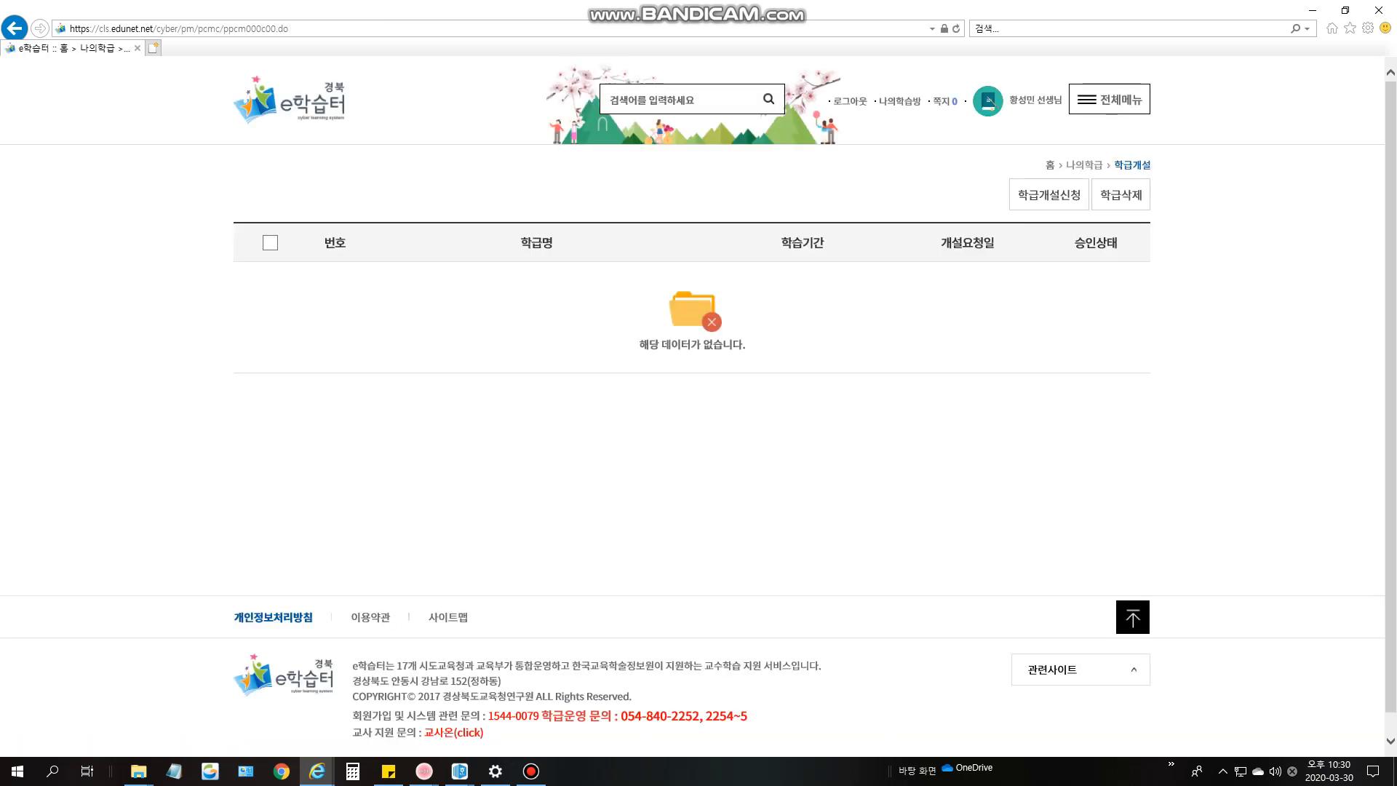
pyautogui.click(1049, 195)
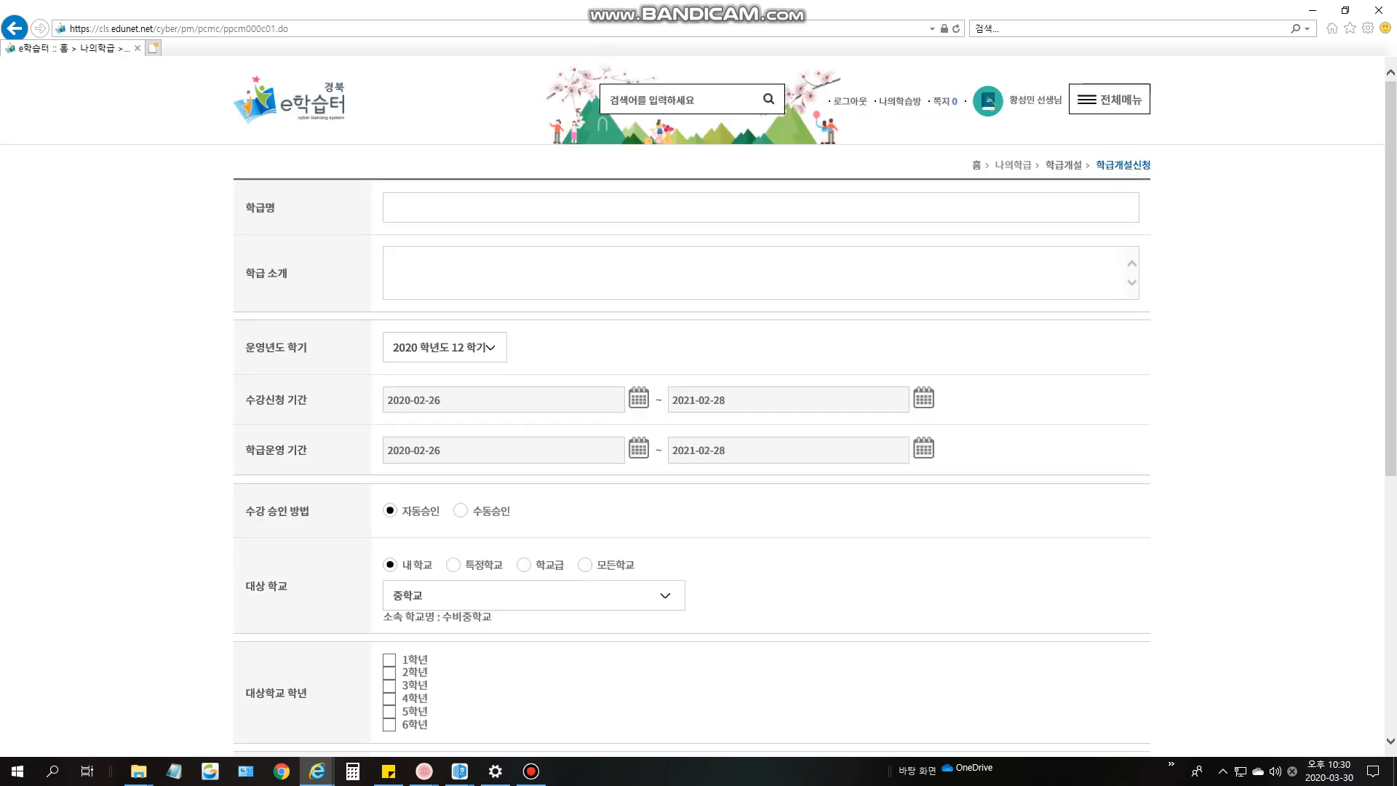
pyautogui.write('짱슈타인')
pyautogui.press('Right')
pyautogui.write('중학교1학')
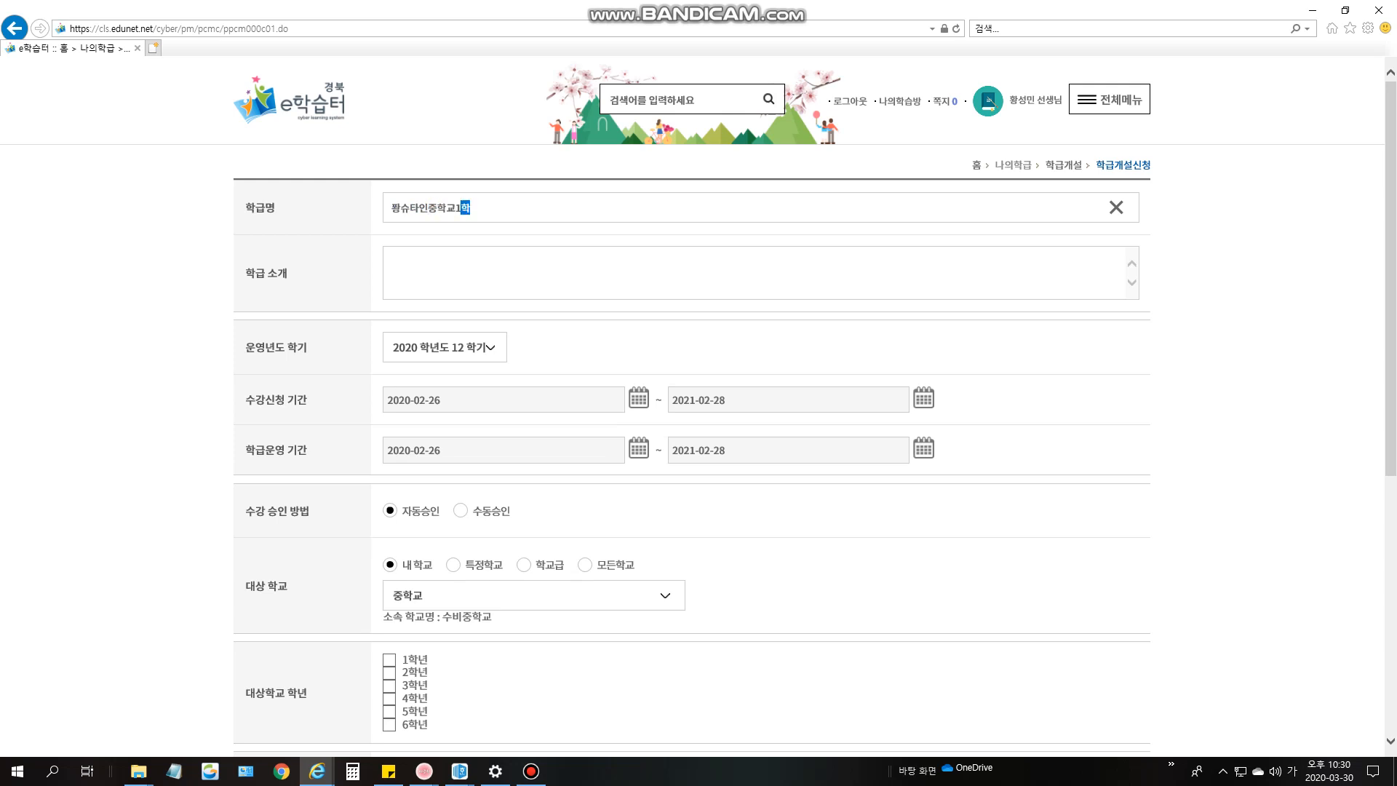
pyautogui.write('년ㄴ')
pyautogui.press('BackSpace')
# - Set the target grade to 1학년 and try to submit the class creation request
pyautogui.click(392, 262)
pyautogui.scroll(-4, 699, 407)
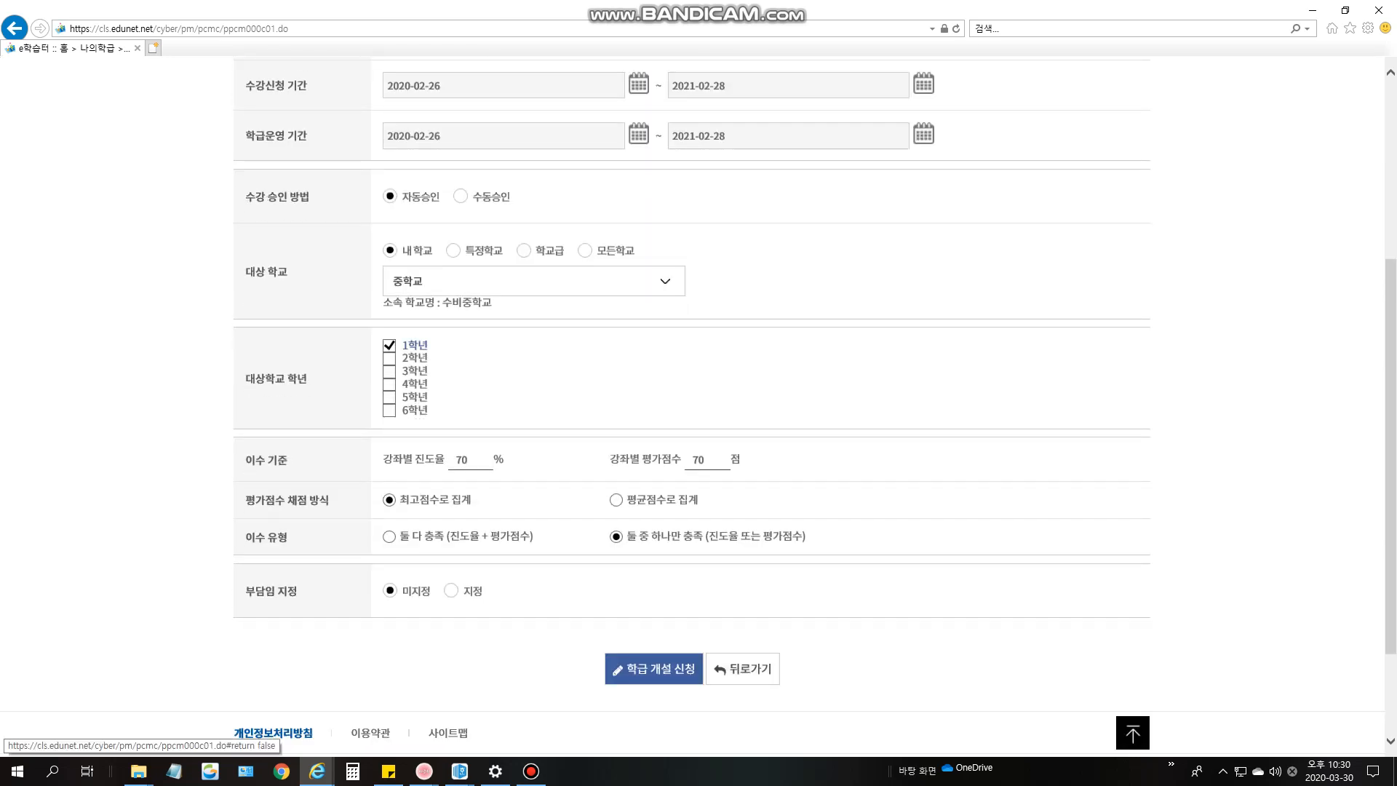
pyautogui.click(654, 668)
# - Fill in a short class introduction, then submit and confirm the class creation request
pyautogui.scroll(3, 698, 408)
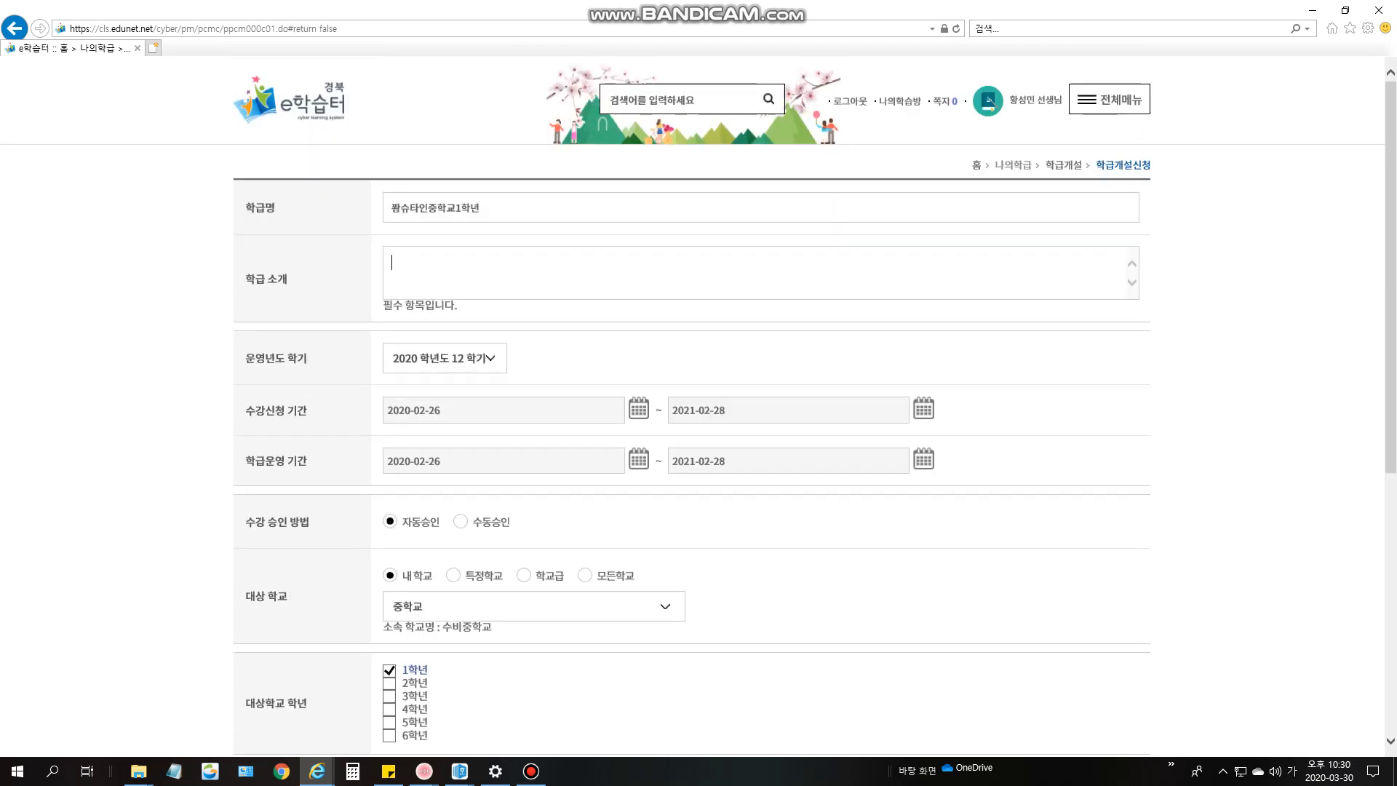
pyautogui.write('ㅎㅎ')
pyautogui.scroll(-6, 699, 408)
pyautogui.click(654, 531)
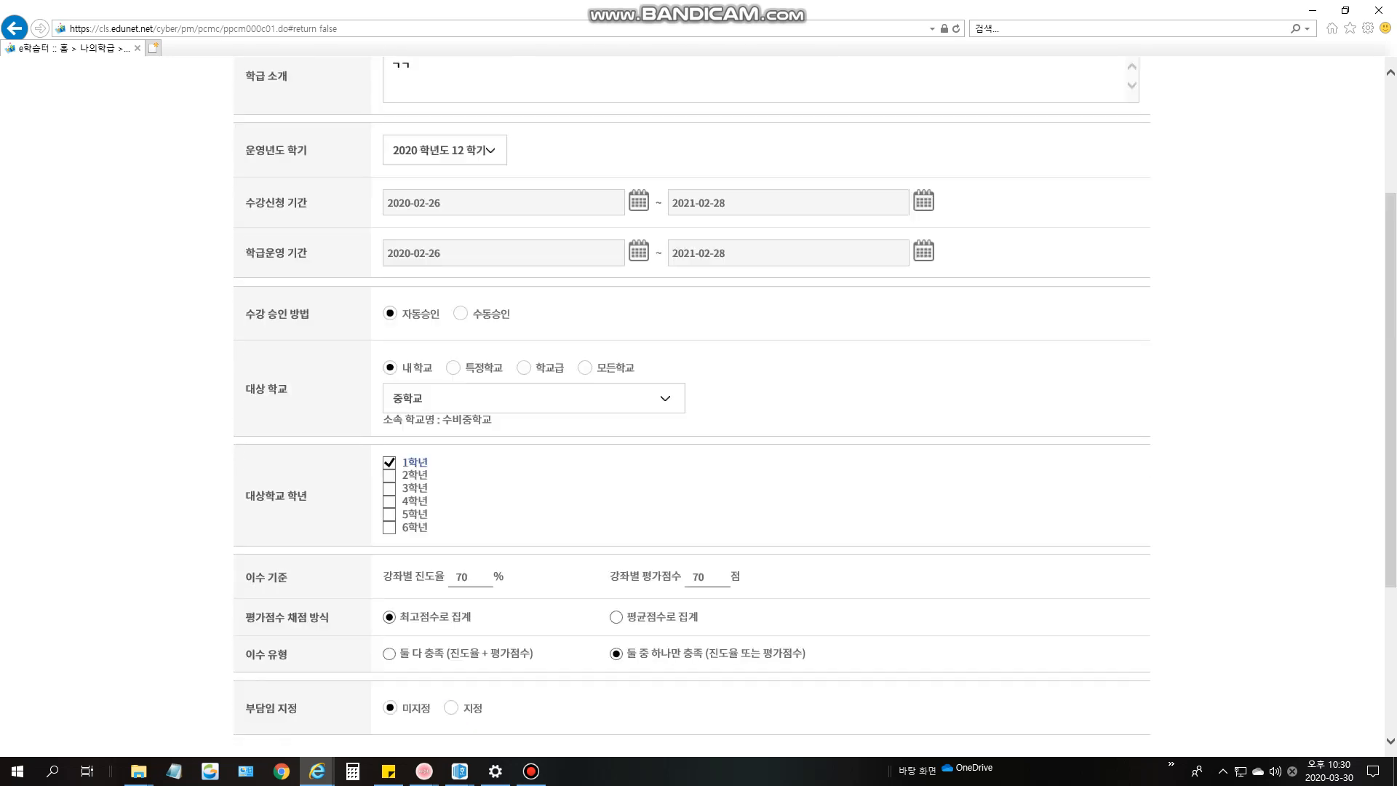
pyautogui.scroll(-5, 653, 530)
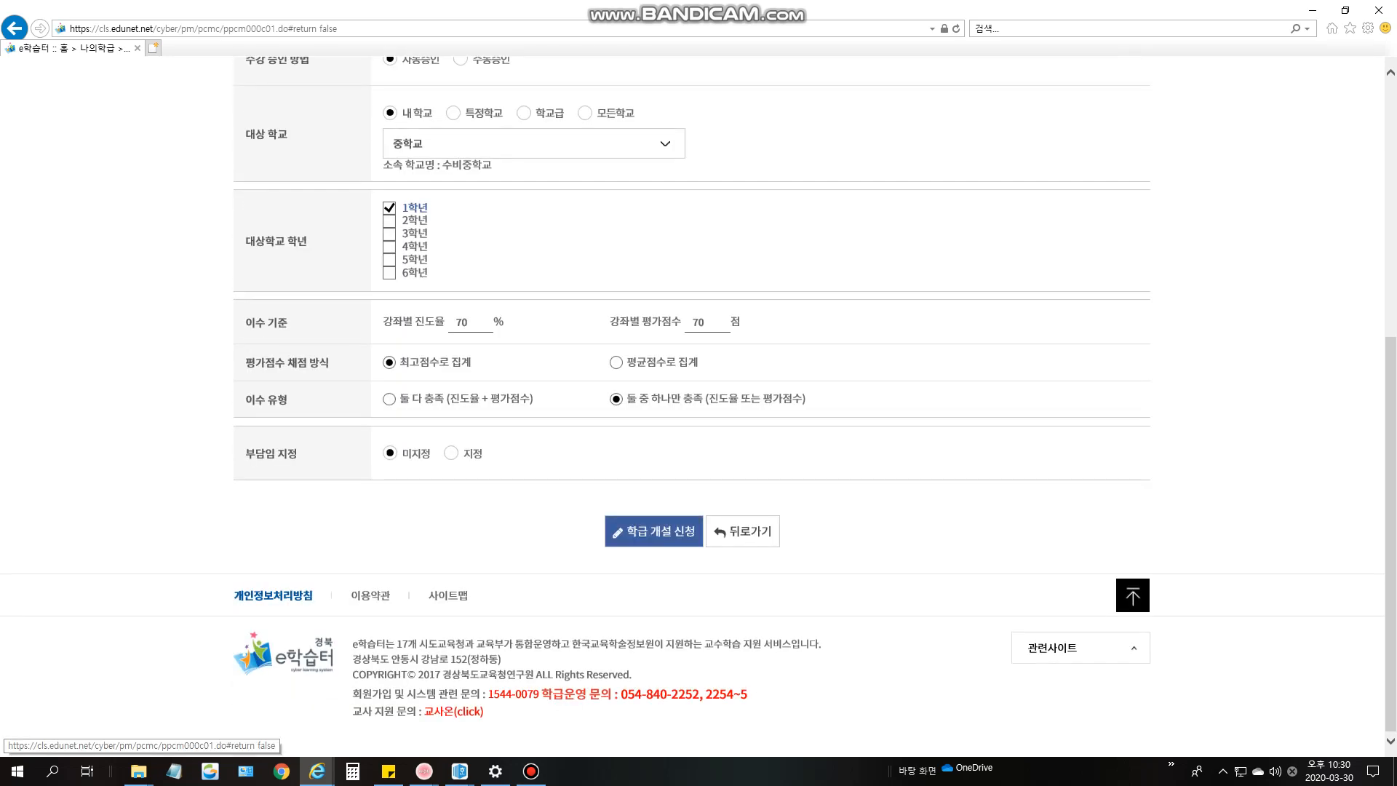
pyautogui.click(654, 530)
pyautogui.click(757, 422)
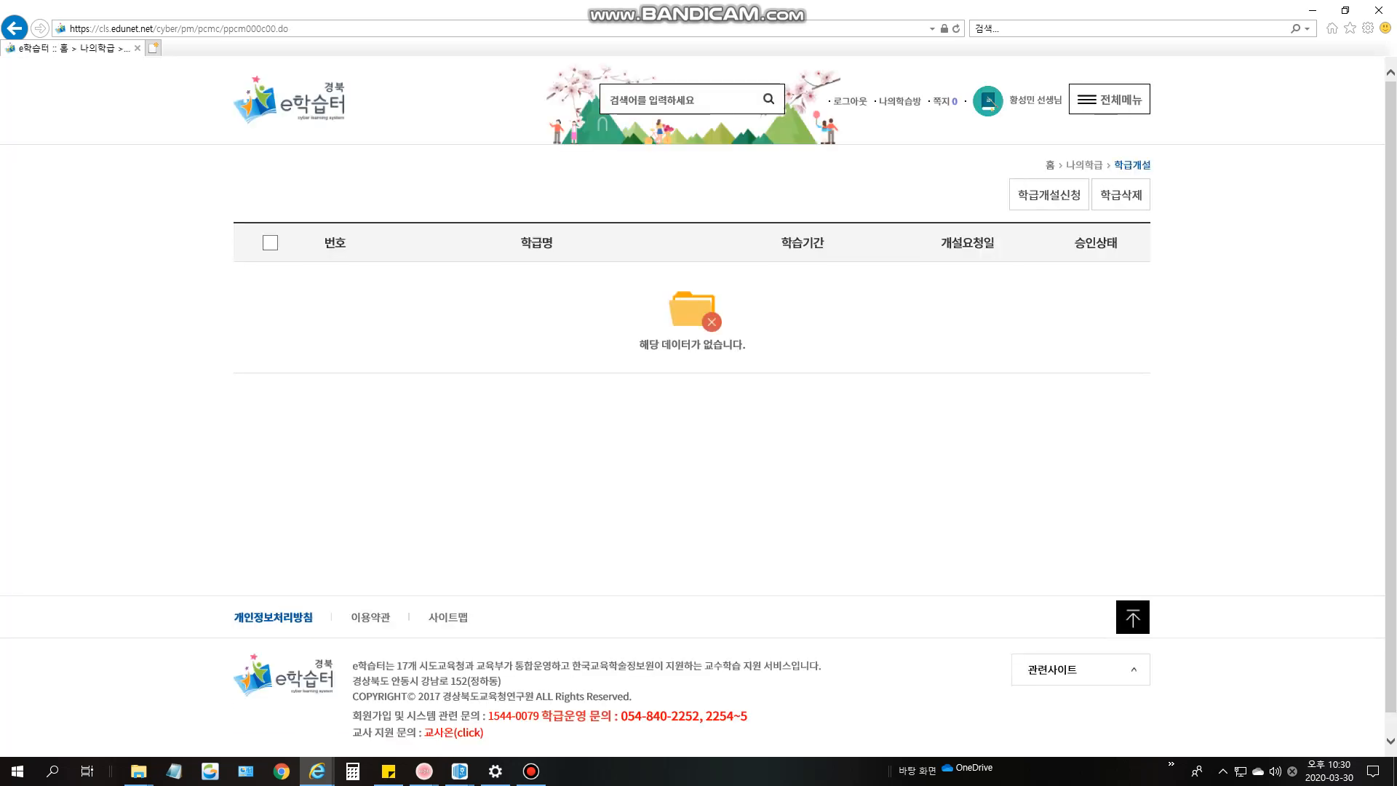
# - Open the information editing page of the class 퐝슈타인중학교1학년 from the list of opened classes (개설된학급)
pyautogui.click(1109, 99)
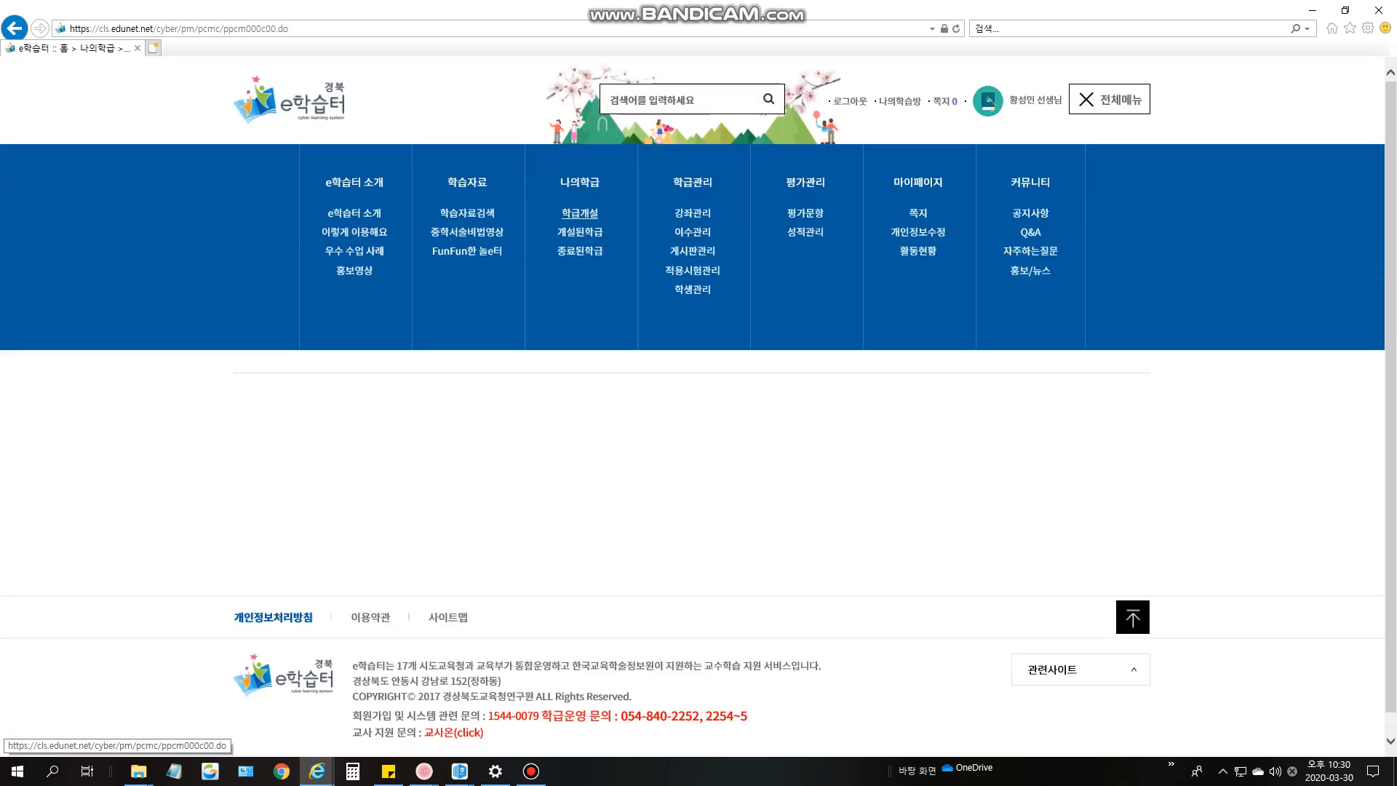
pyautogui.click(580, 231)
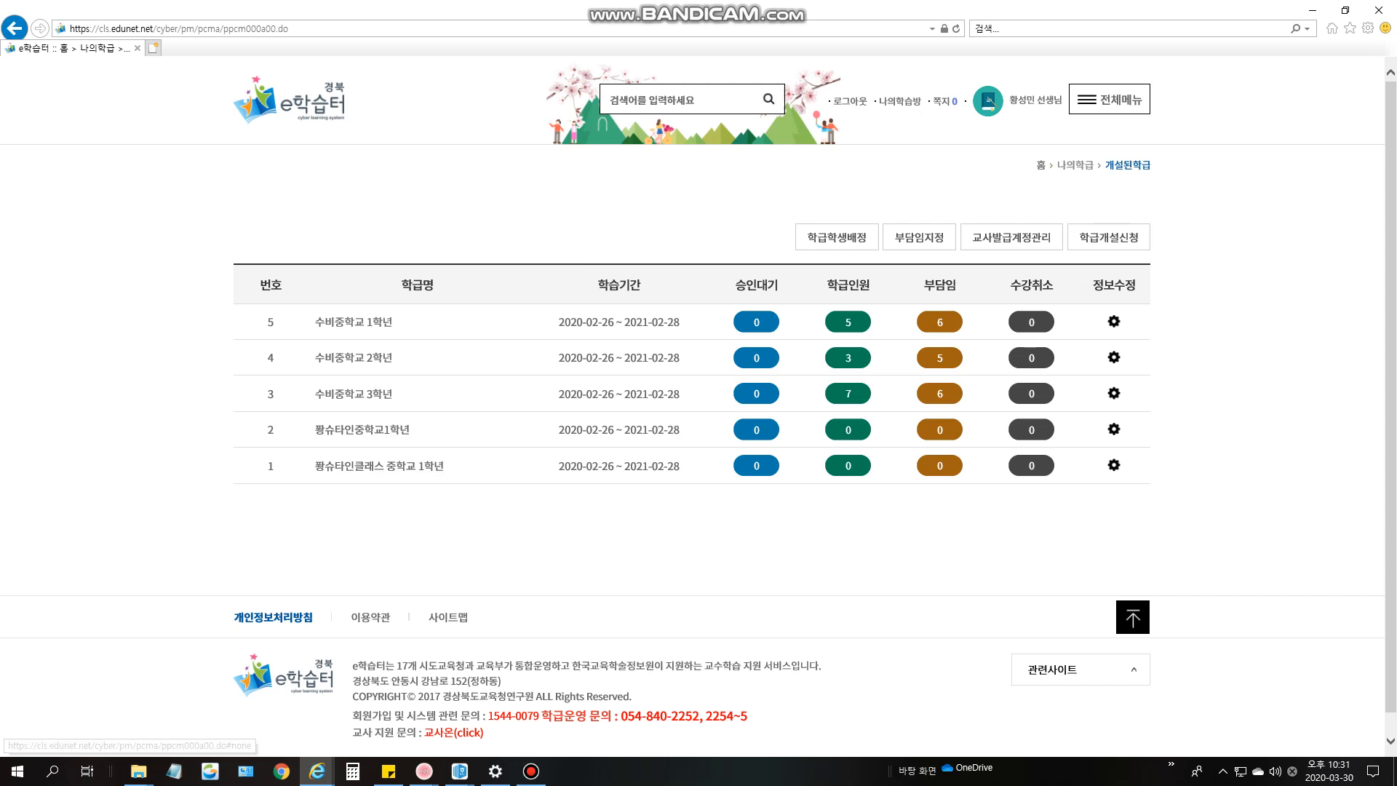
pyautogui.click(1114, 430)
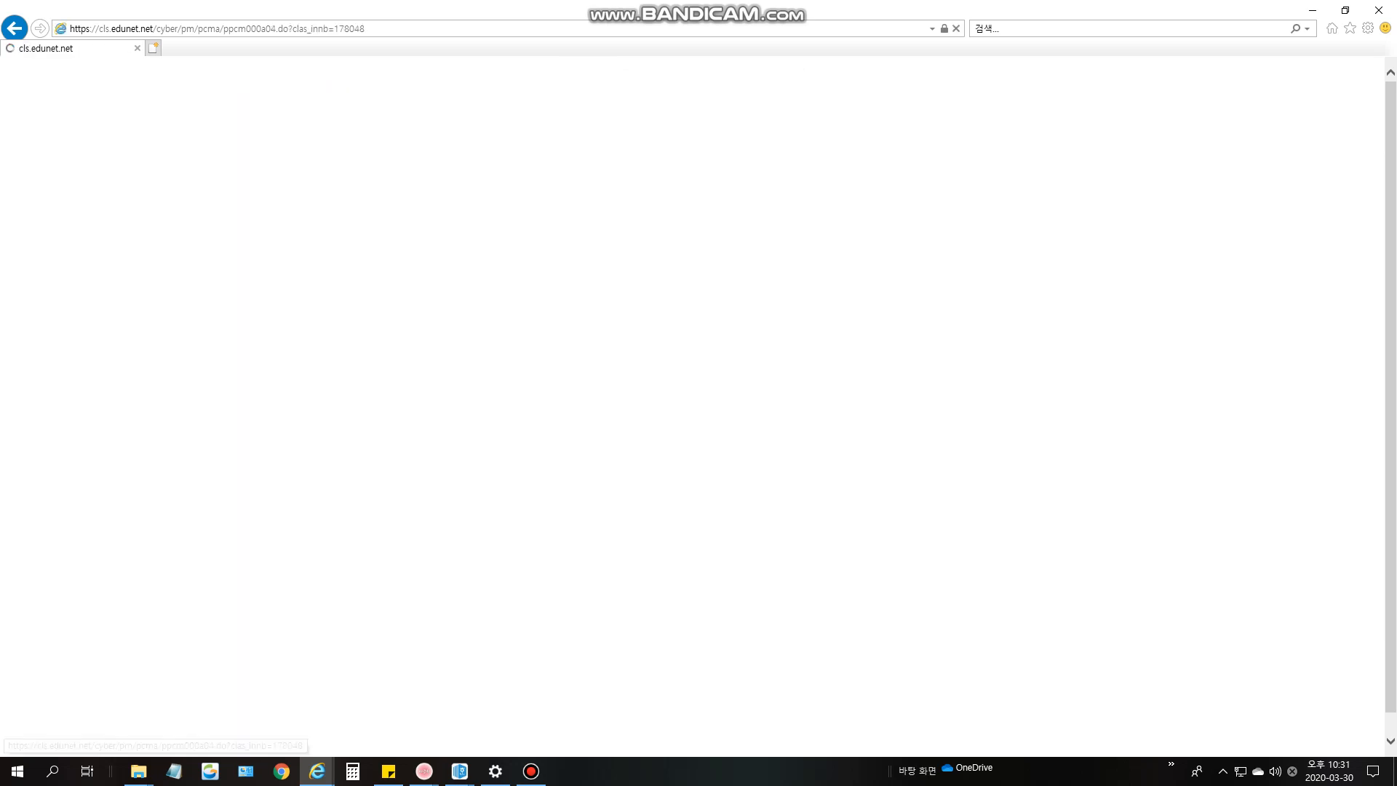
pyautogui.scroll(-5, 699, 408)
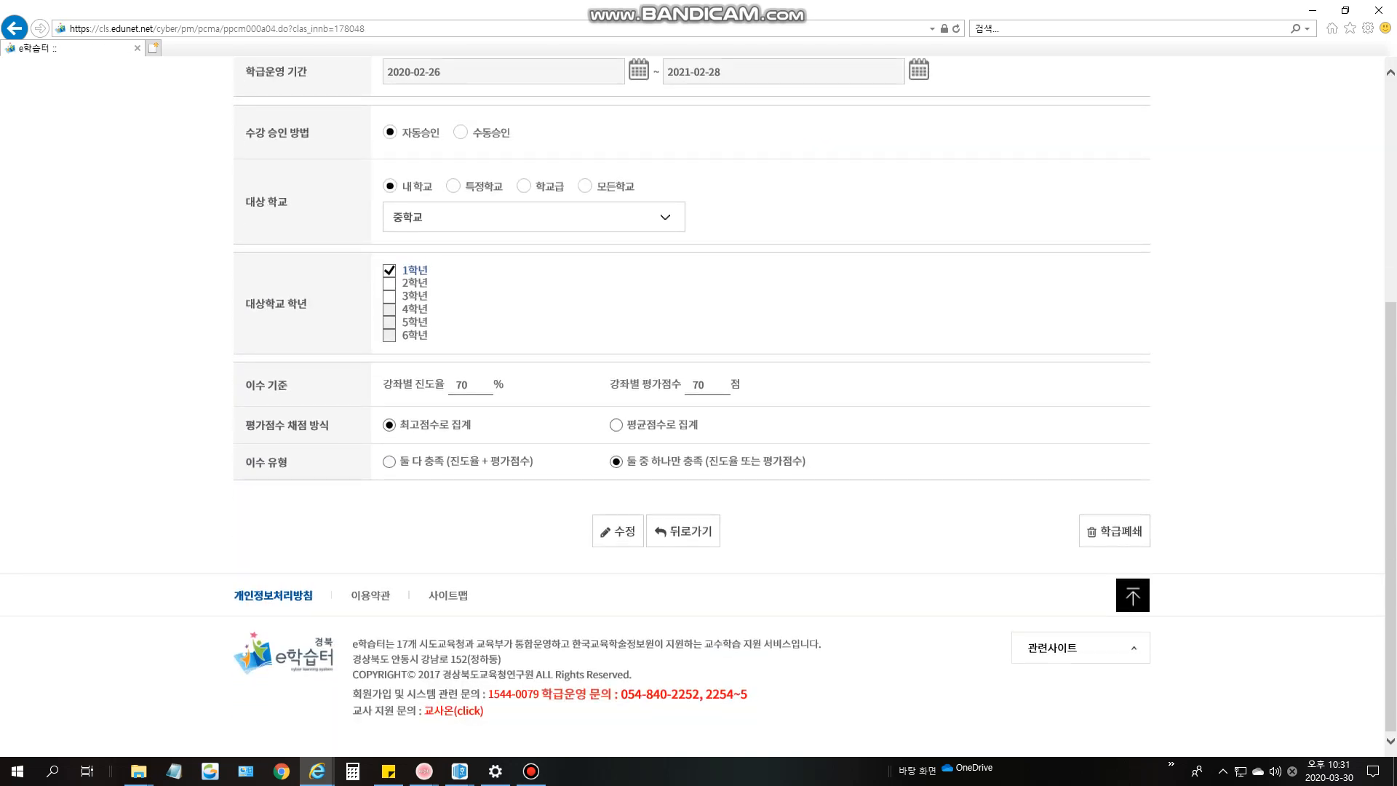
# - Close down the class 퐝슈타인중학교1학년 (학급폐쇄) by entering the account password, acknowledging the notice and confirming
pyautogui.click(1114, 531)
pyautogui.click(668, 344)
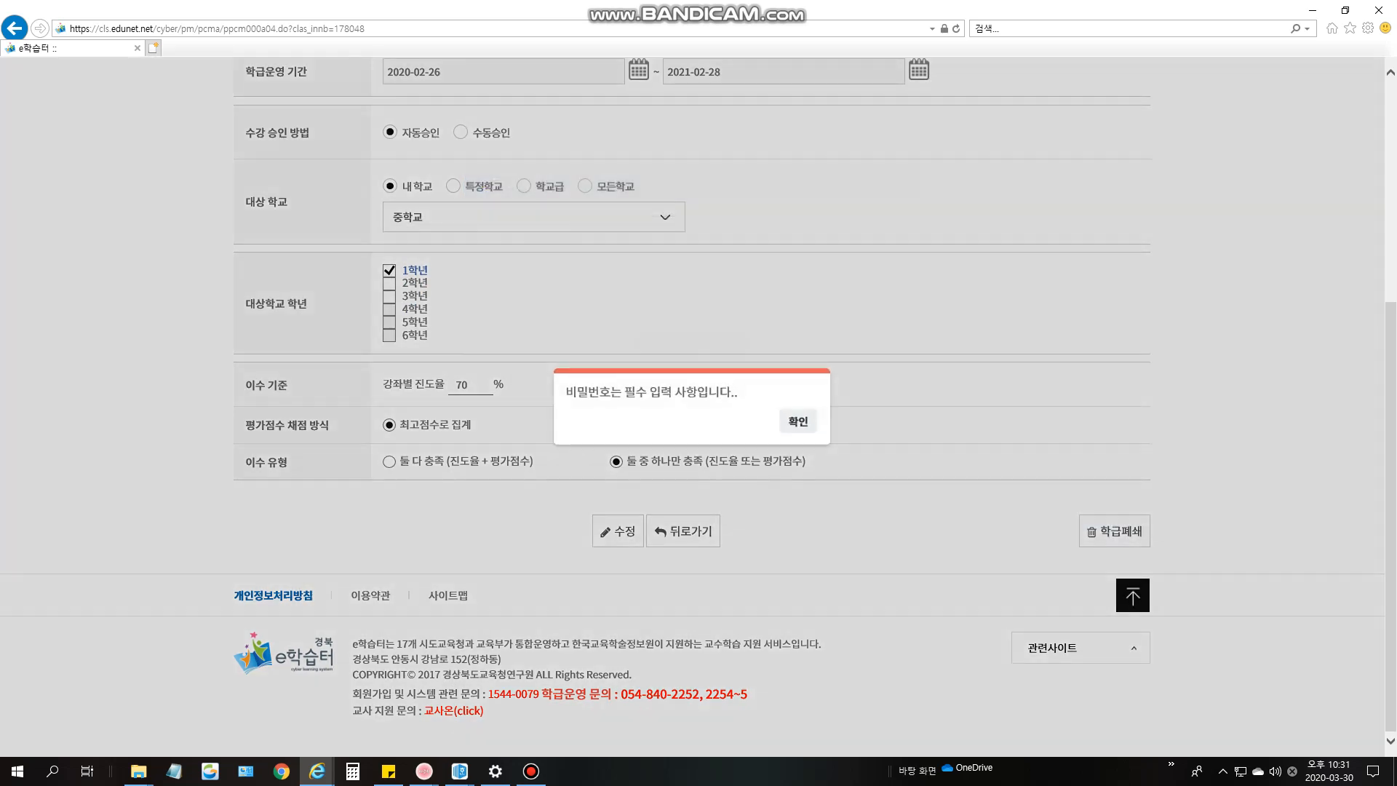
pyautogui.click(798, 422)
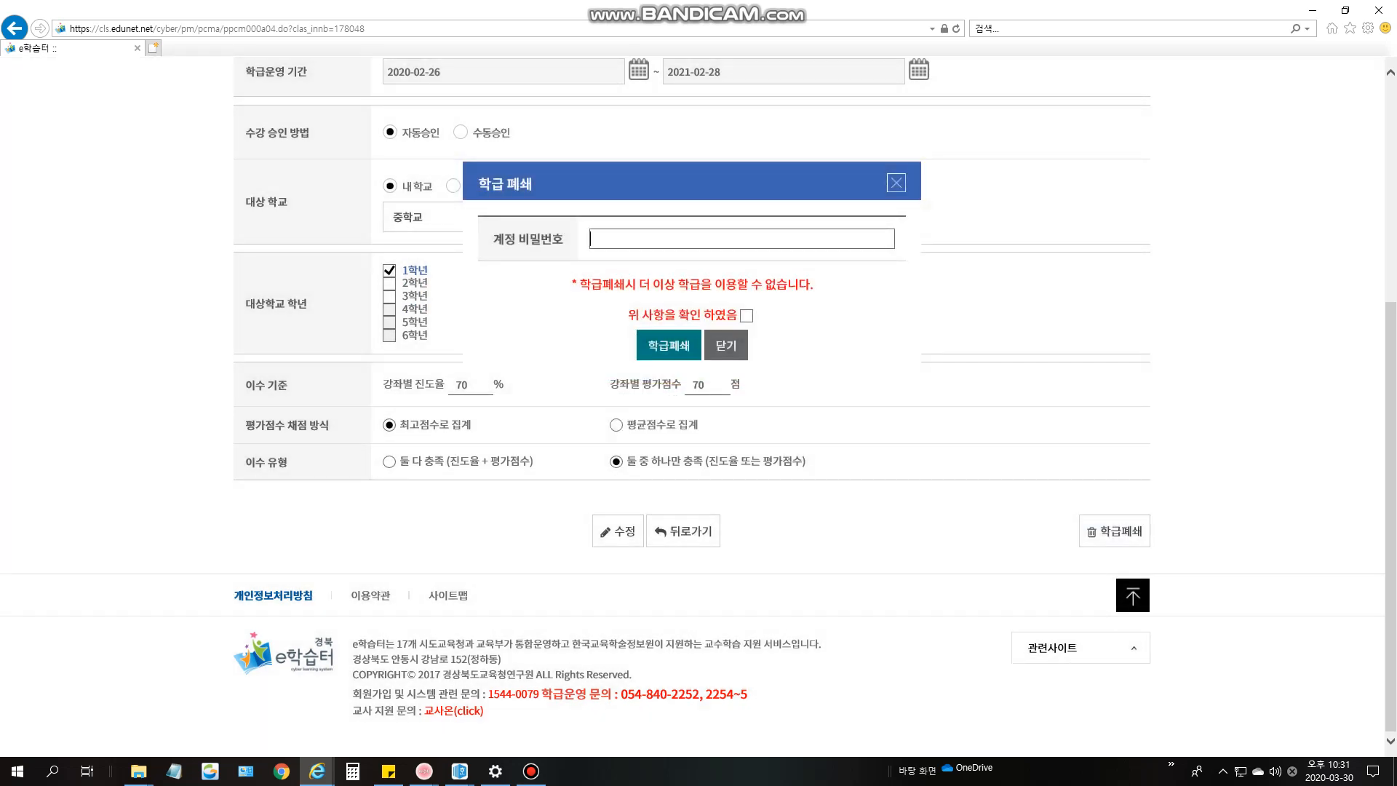
pyautogui.write('●●●●●●●●●●●')
pyautogui.click(746, 316)
pyautogui.click(669, 345)
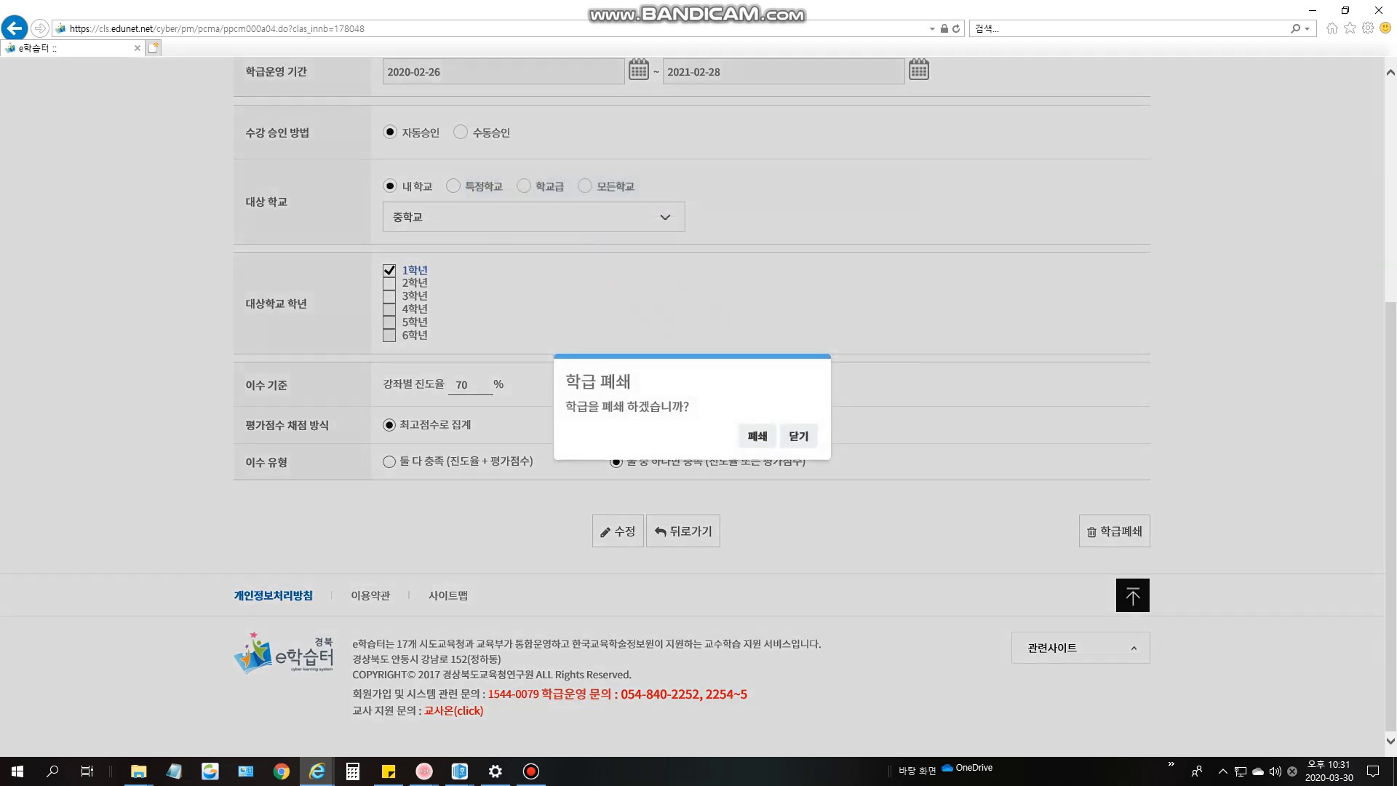
pyautogui.click(758, 436)
pyautogui.click(799, 422)
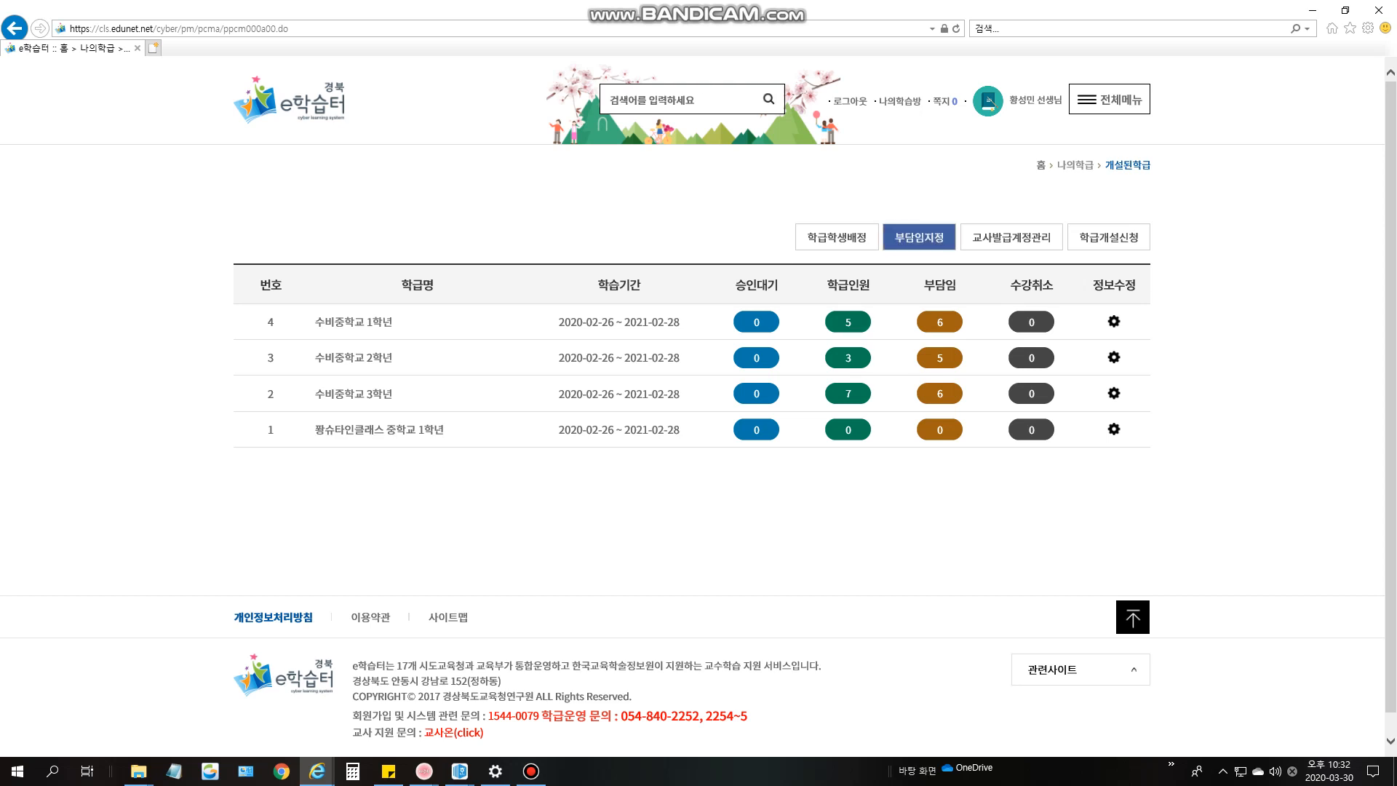
# - View the main page of the class 퐝슈타인클래스 중학교 1학년 and return to the list of opened classes
pyautogui.click(378, 429)
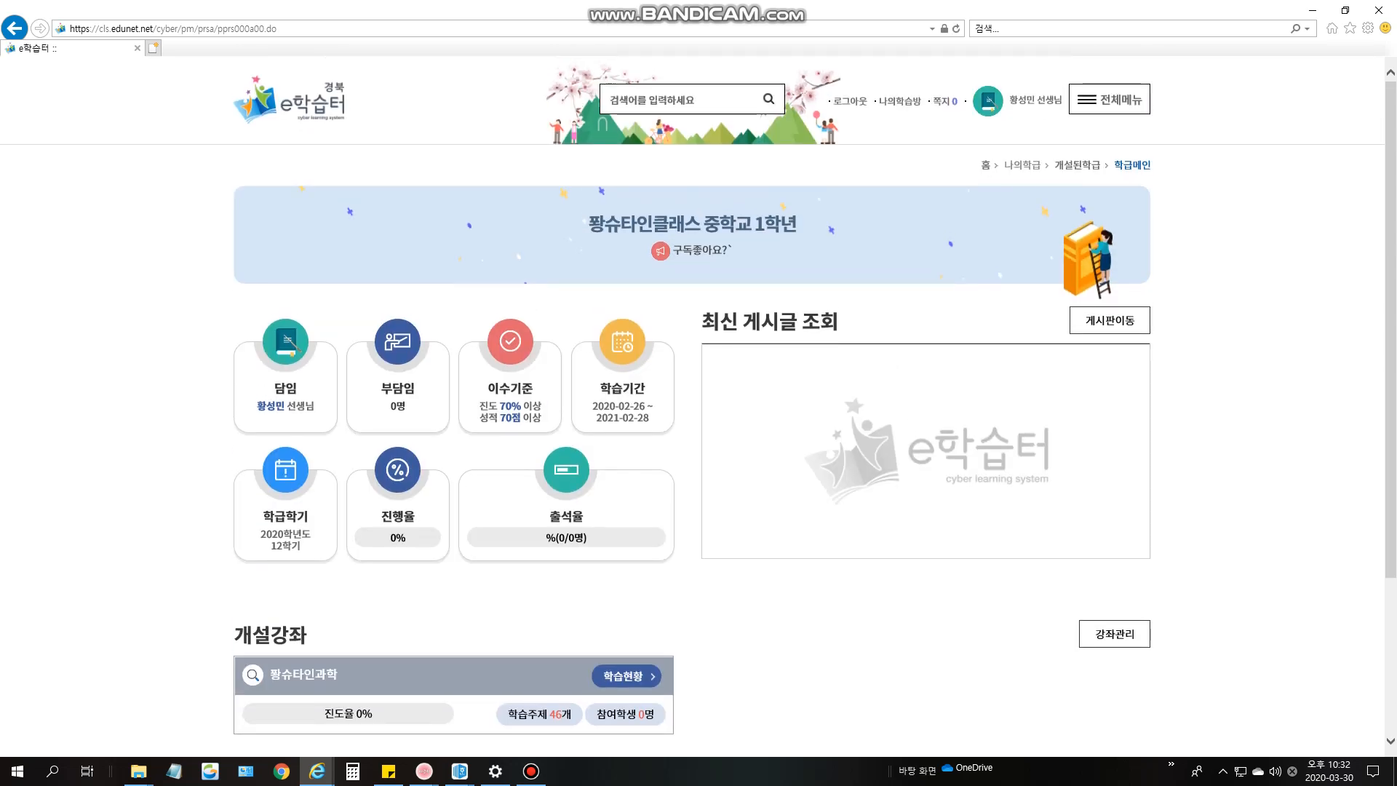
pyautogui.click(1110, 99)
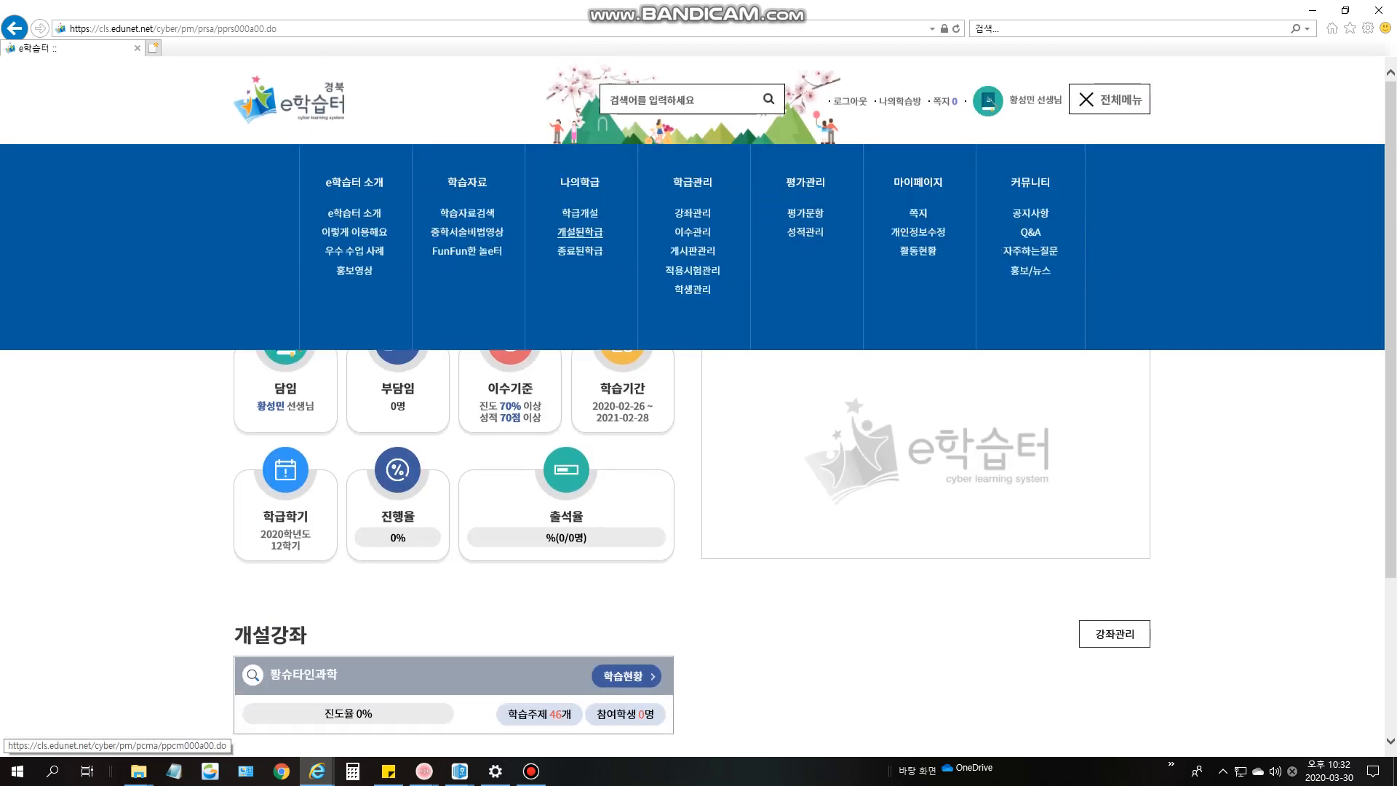
pyautogui.click(580, 231)
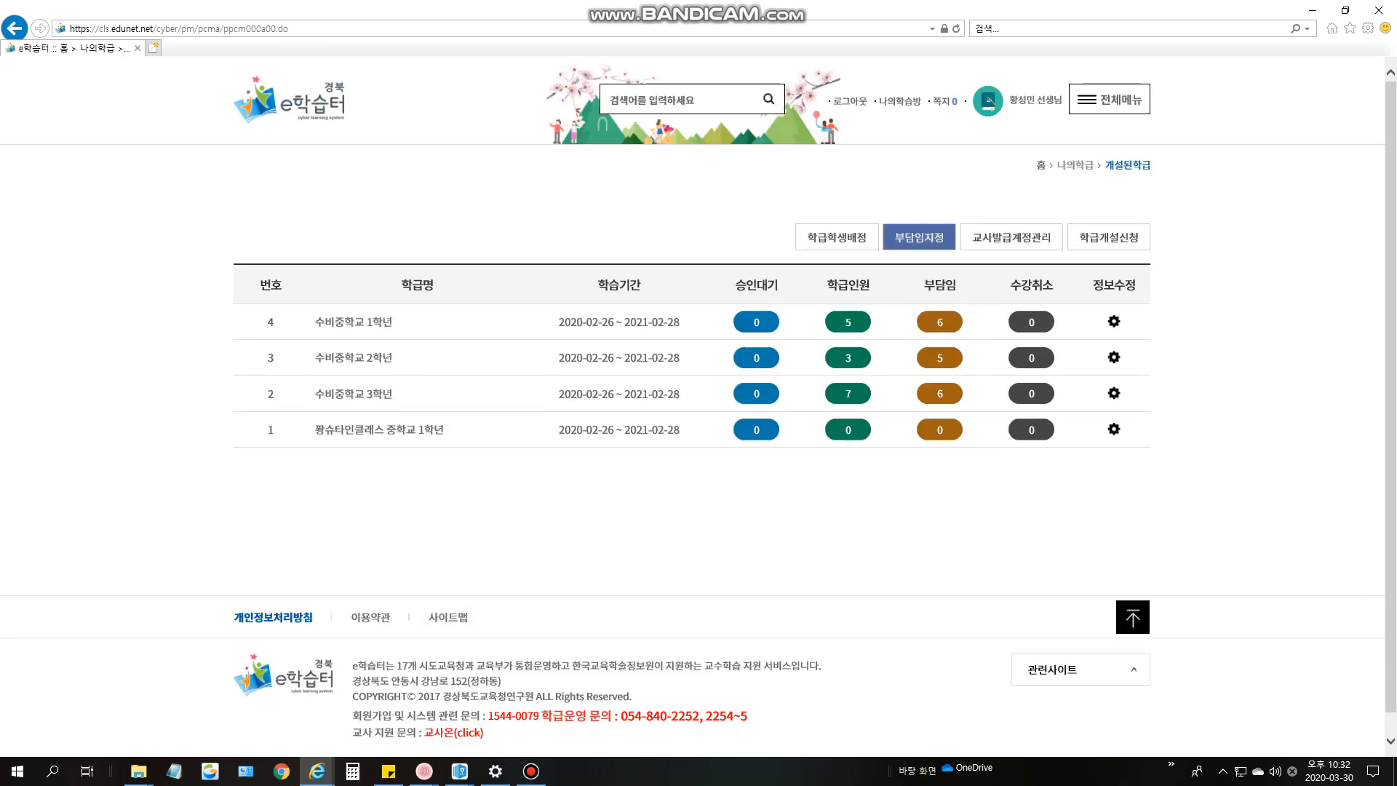
pyautogui.click(378, 429)
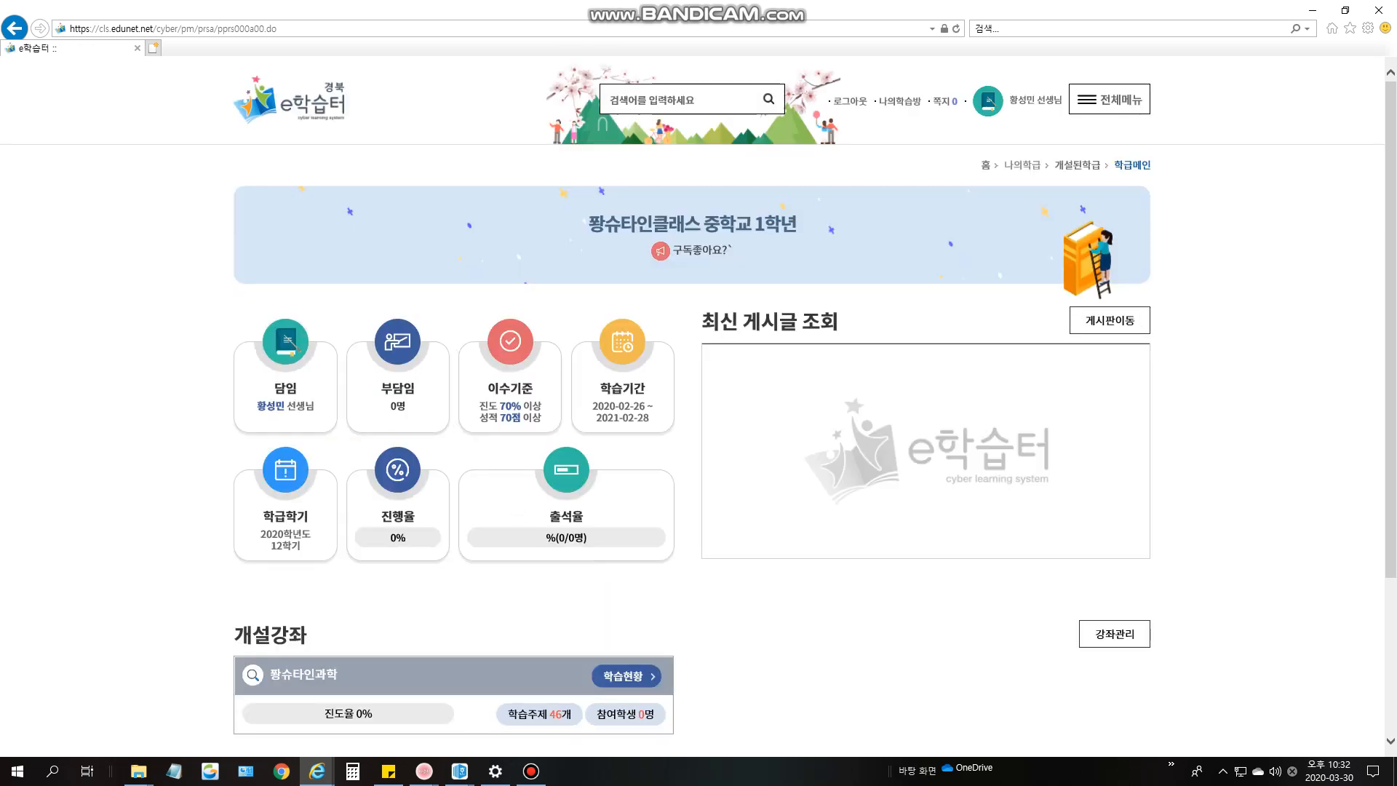
pyautogui.click(1109, 99)
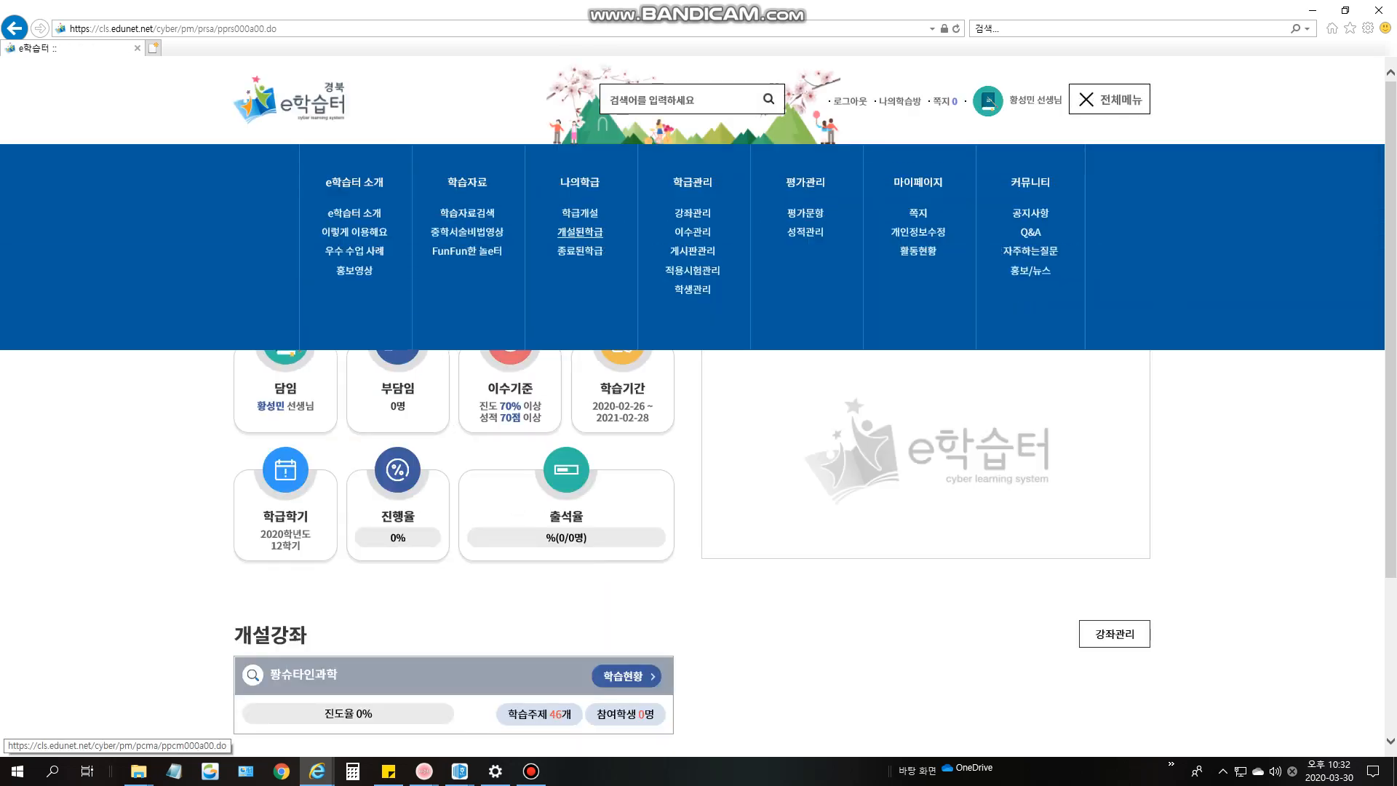
pyautogui.click(580, 231)
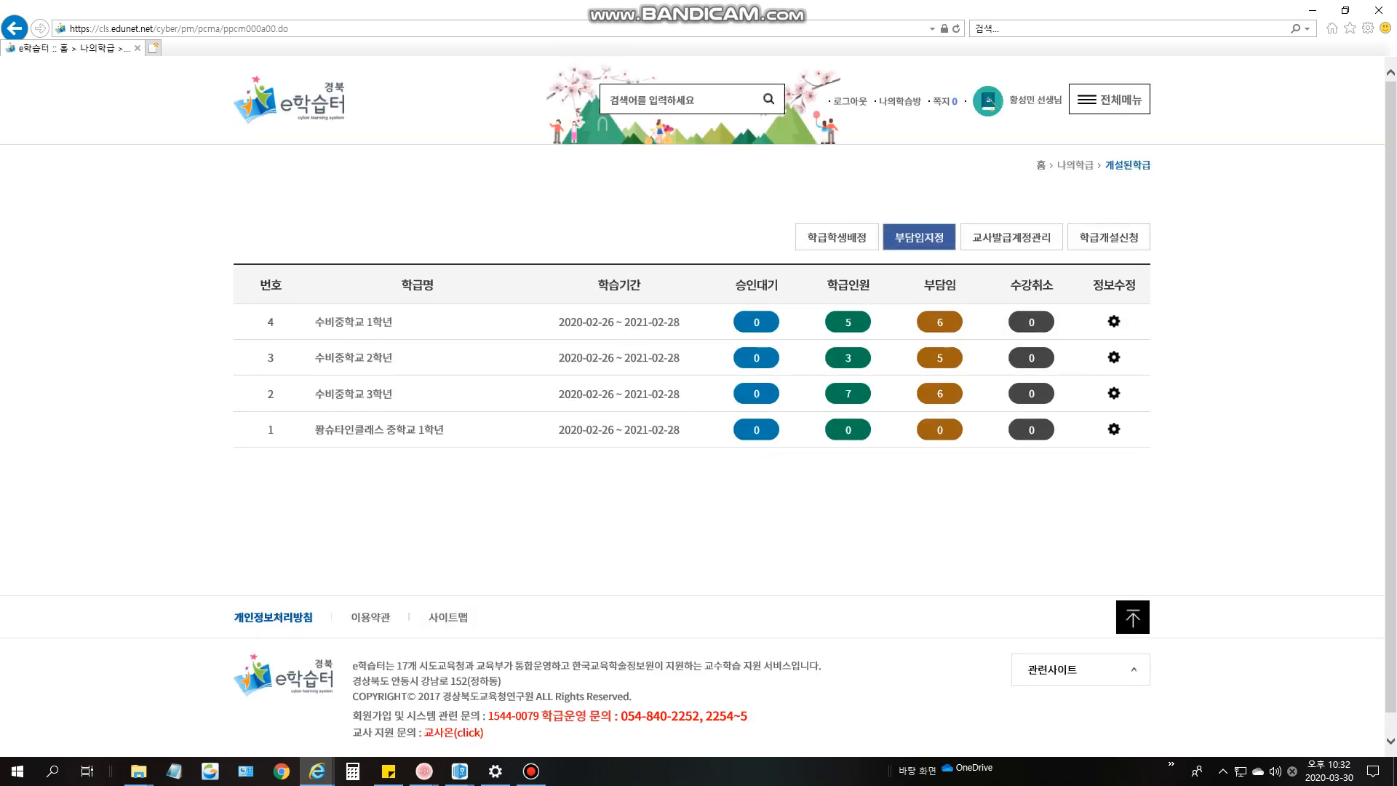
# - Open the assistant homeroom teacher assignment (부담임지정) from the list of opened classes
pyautogui.doubleClick(919, 237)
pyautogui.click(919, 238)
# - Check the enrollment approval, class member and assistant homeroom management pages of 퐝슈타인클래스 중학교 1학년, returning to the class list
pyautogui.click(756, 322)
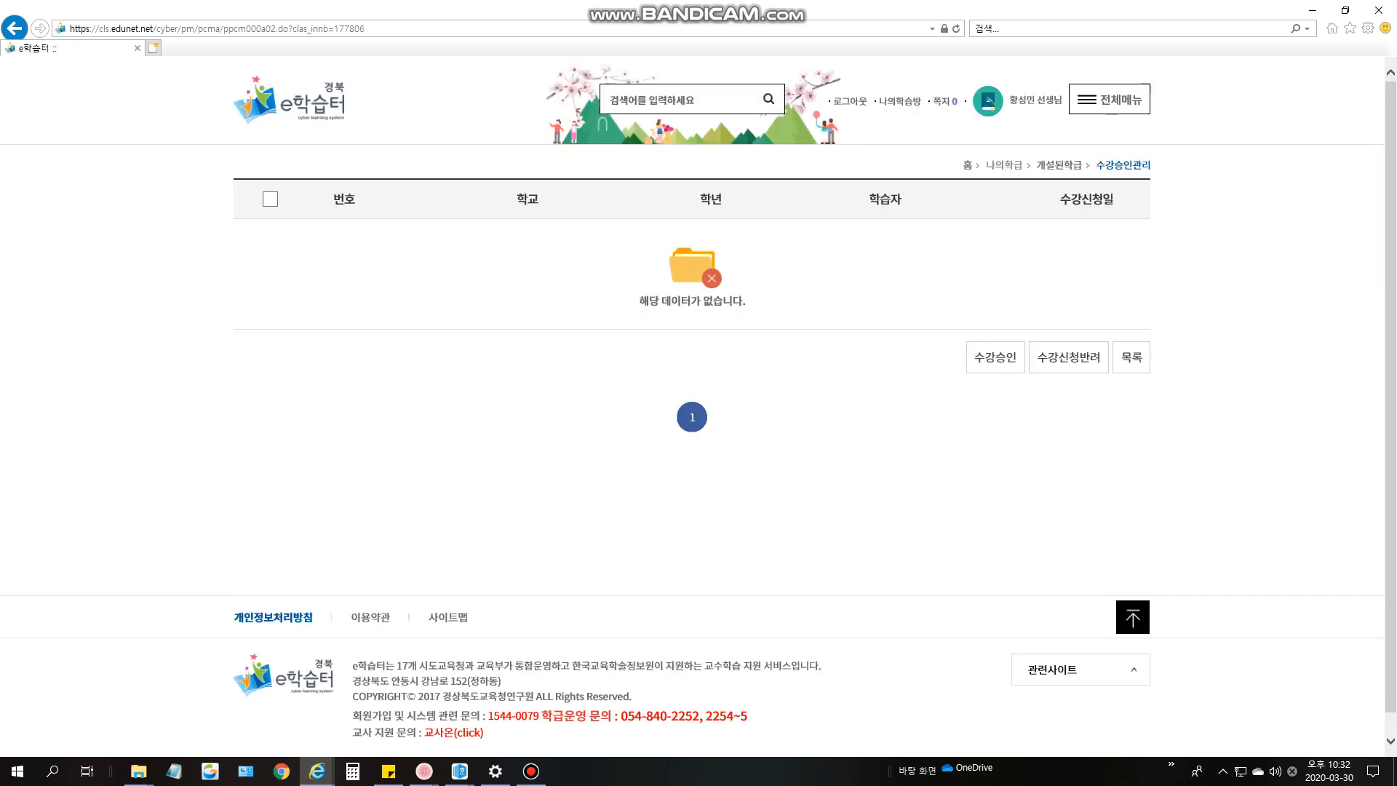
pyautogui.hotkey('alt', 'Left')
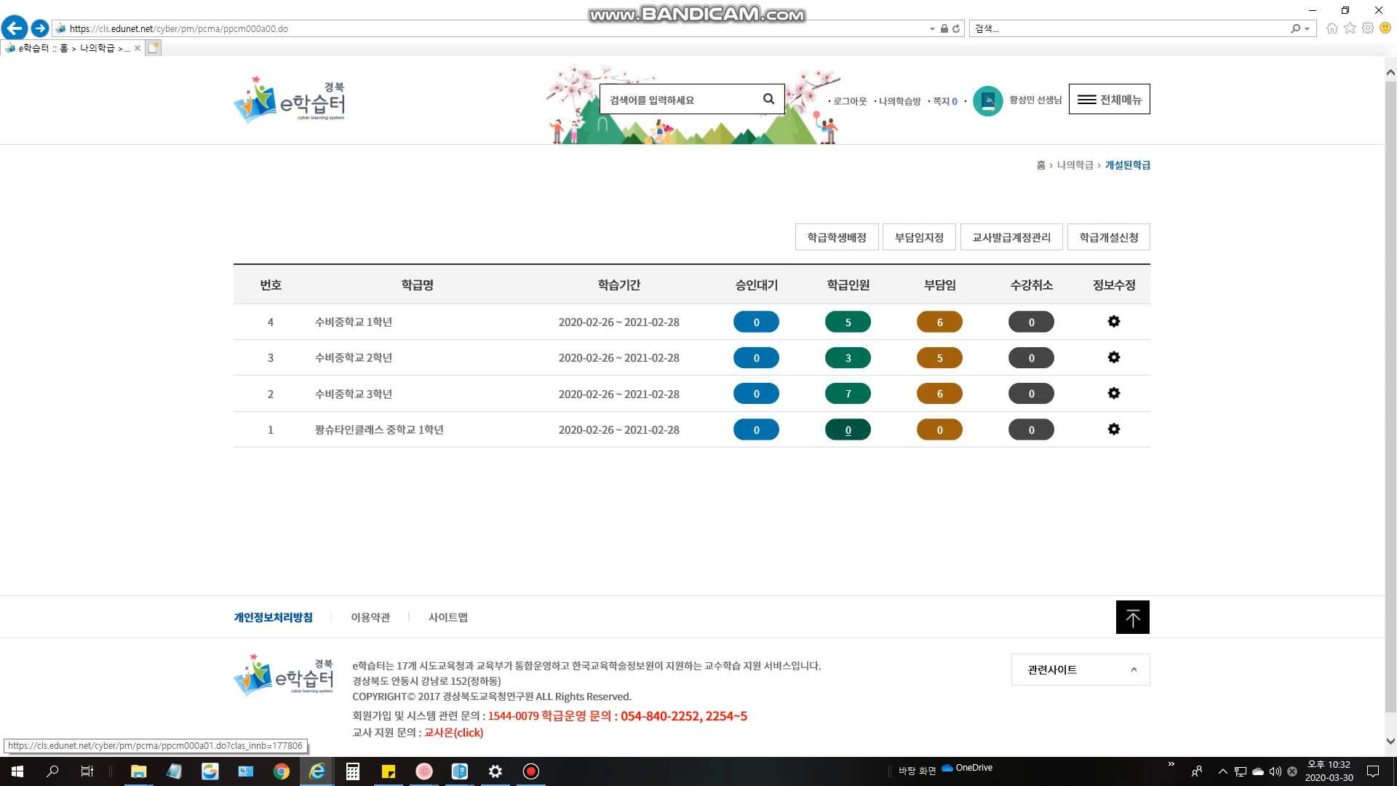
pyautogui.click(849, 430)
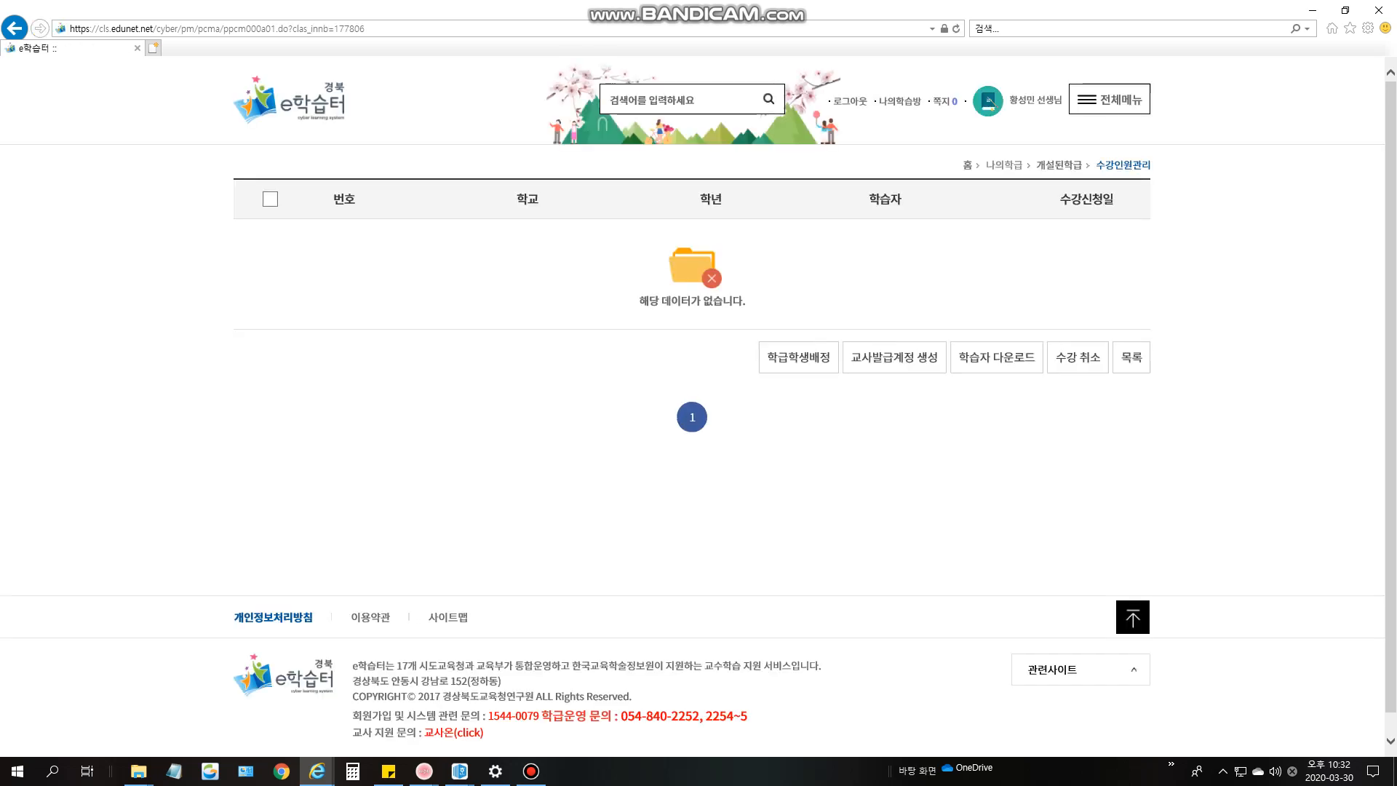
pyautogui.hotkey('alt', 'Left')
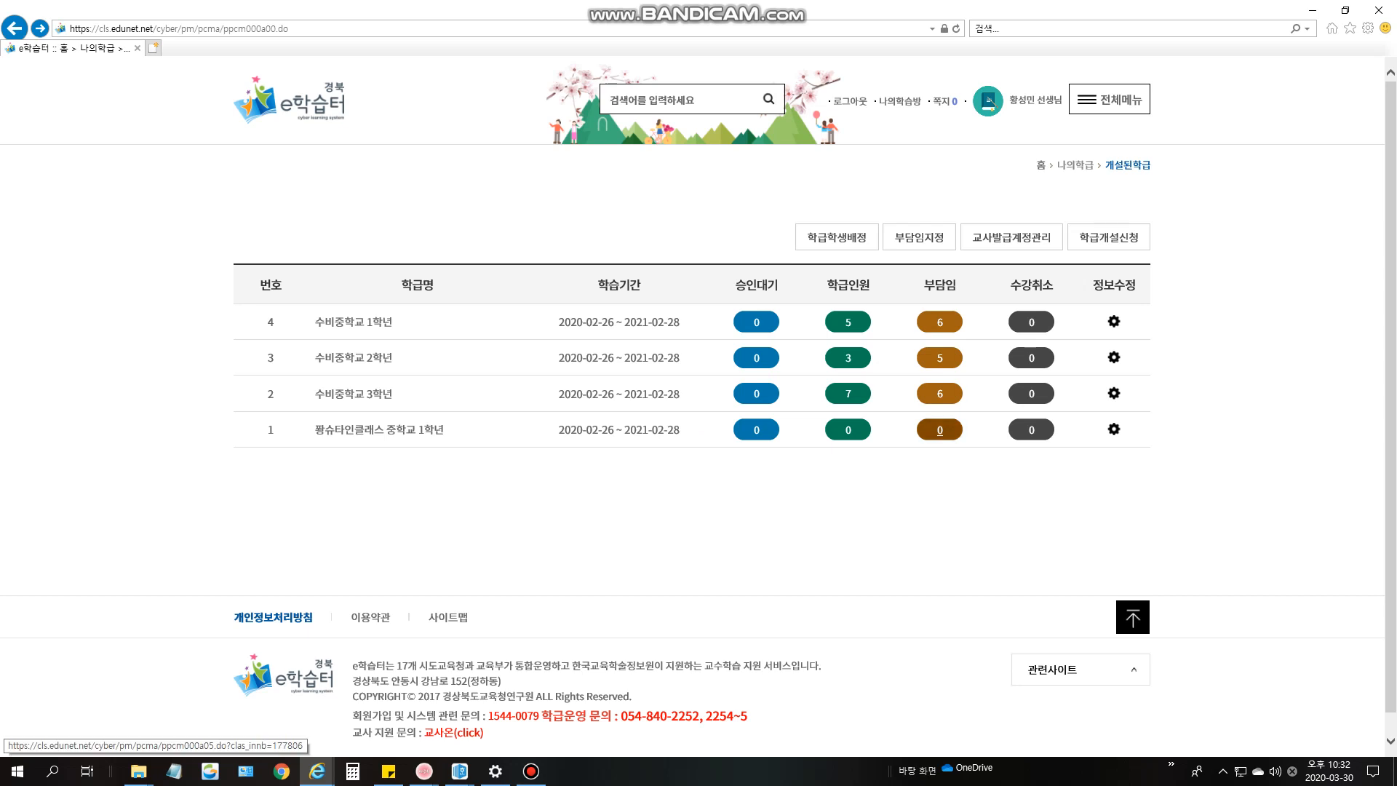
pyautogui.click(939, 430)
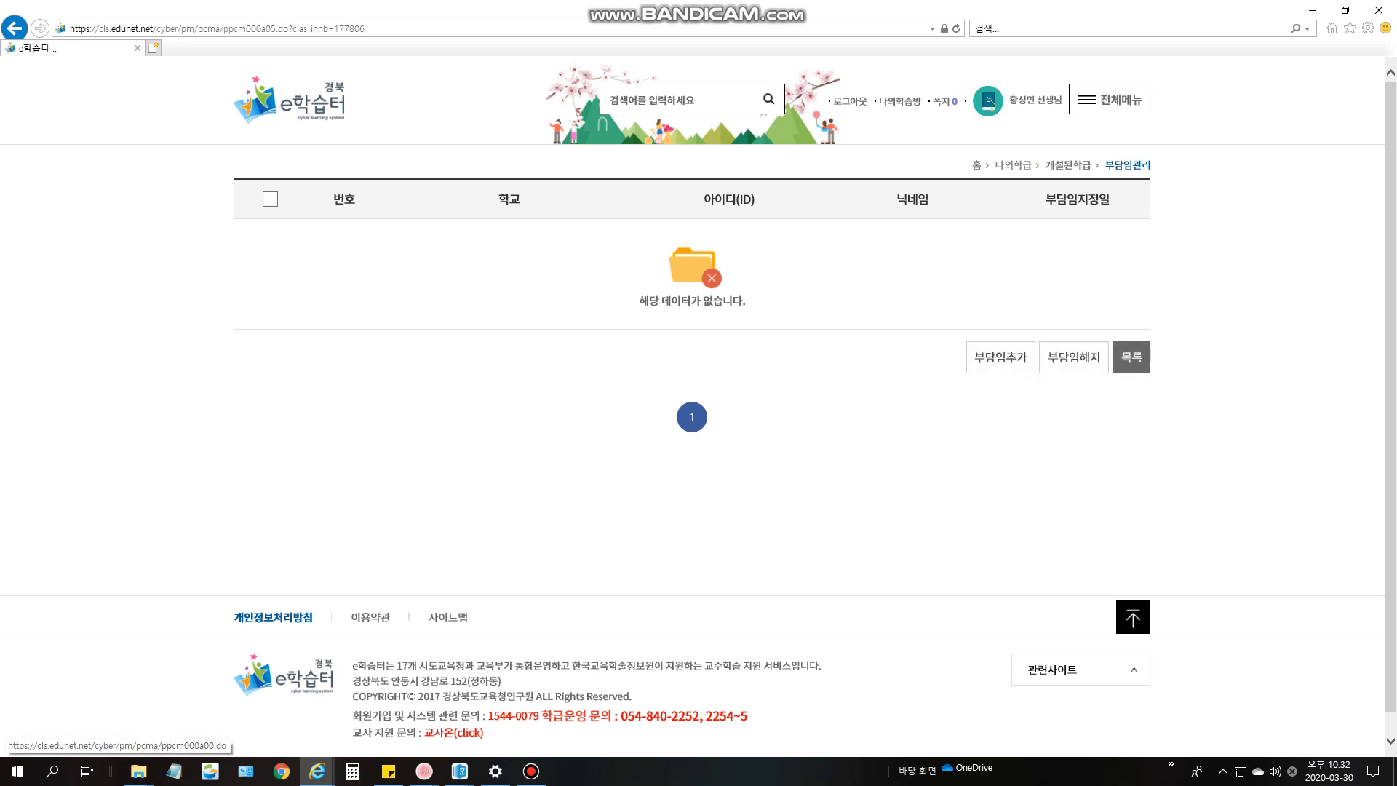
pyautogui.click(1131, 357)
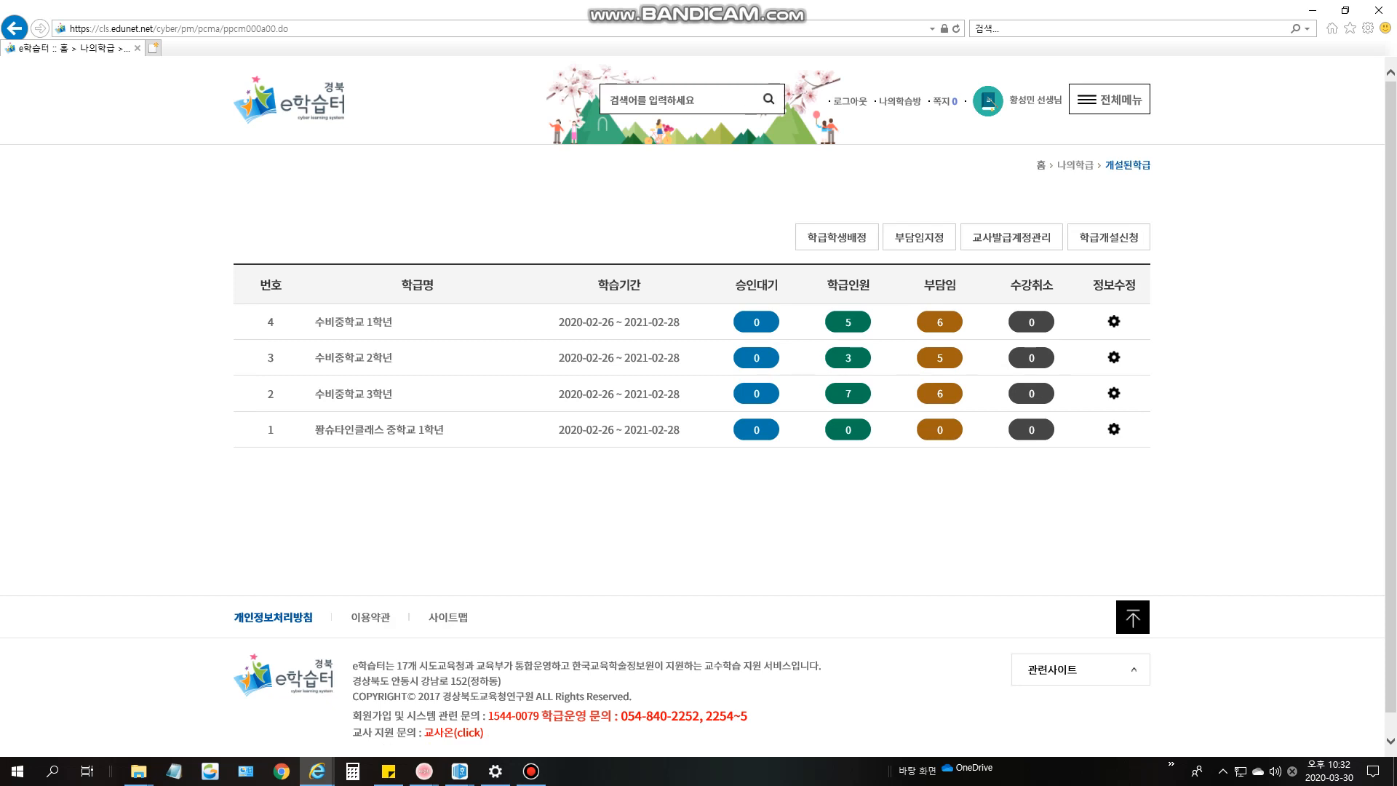
# - In the assistant homeroom search window (부담임 검색), search for teachers by the school 수비중학교
pyautogui.moveTo(317, 772)
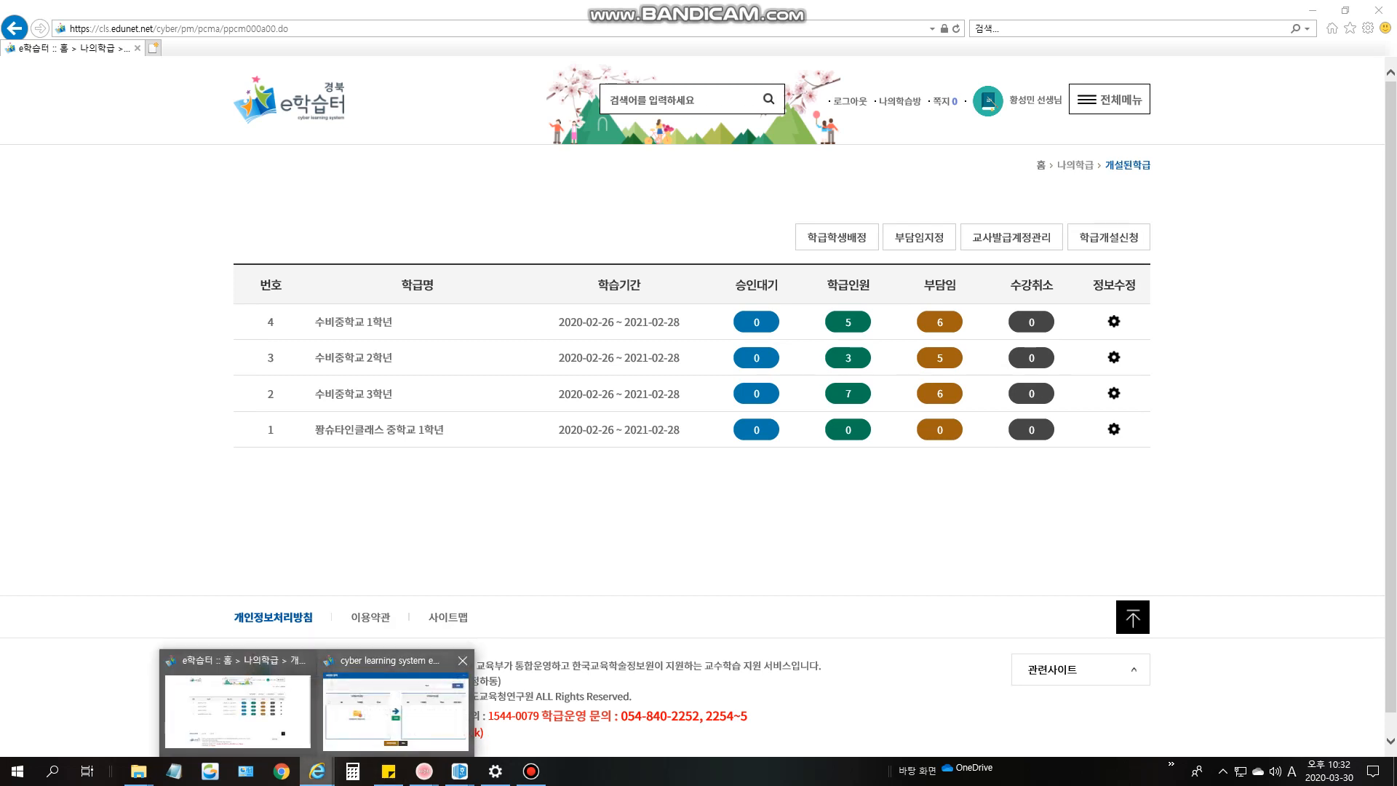
pyautogui.click(395, 709)
pyautogui.moveTo(473, 148); pyautogui.dragTo(429, 96)
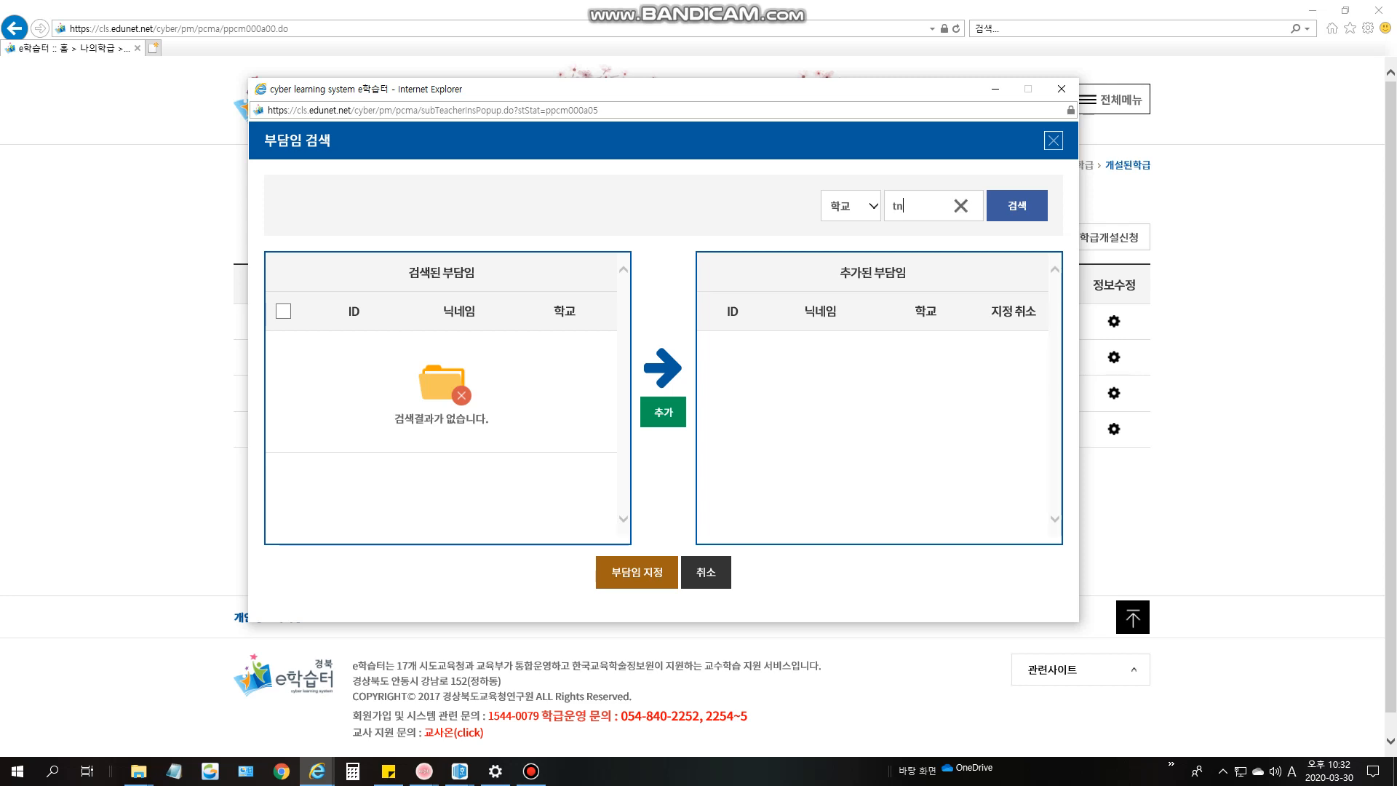
pyautogui.write('수비중학교')
pyautogui.press('Return')
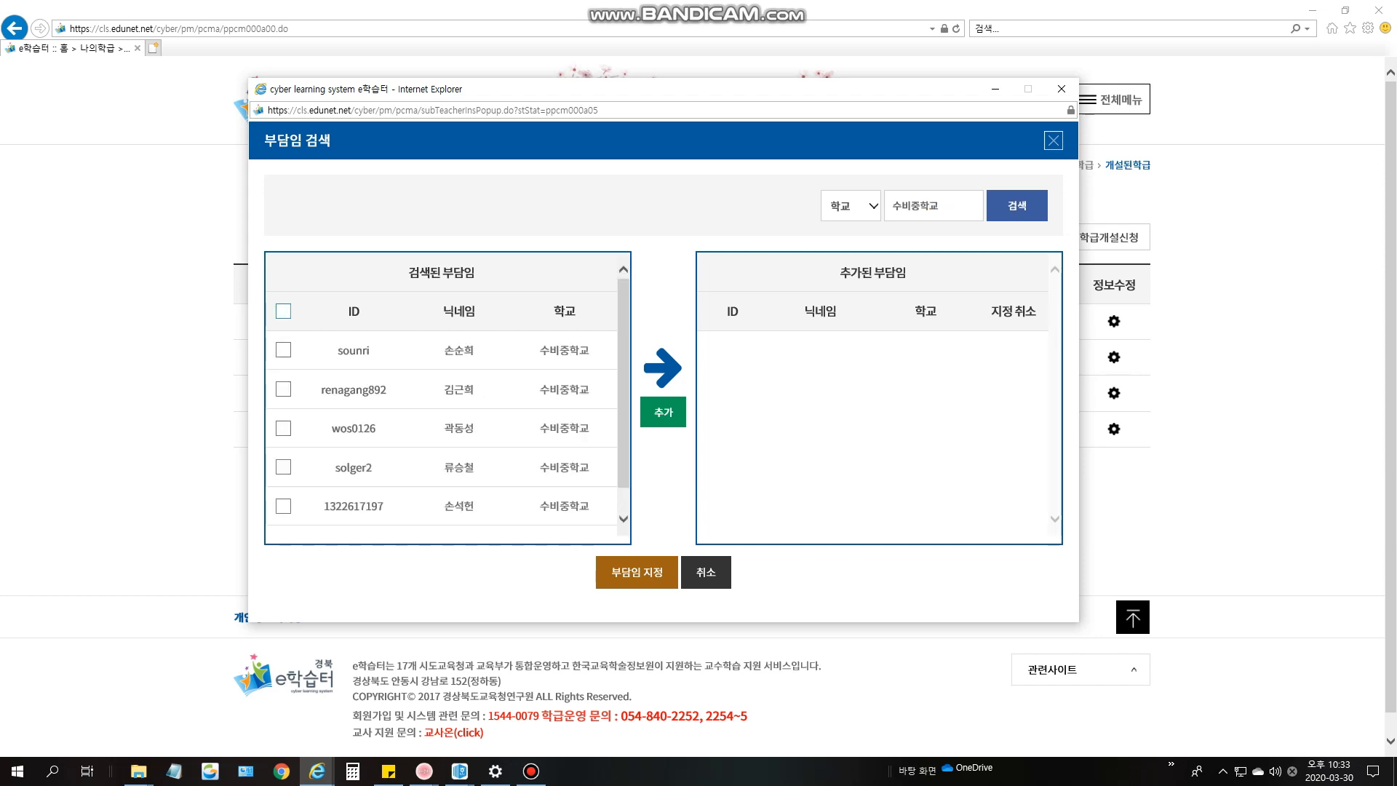
# - Try to assign all teachers found for 수비중학교 as assistant homeroom teachers
pyautogui.click(283, 312)
pyautogui.click(637, 572)
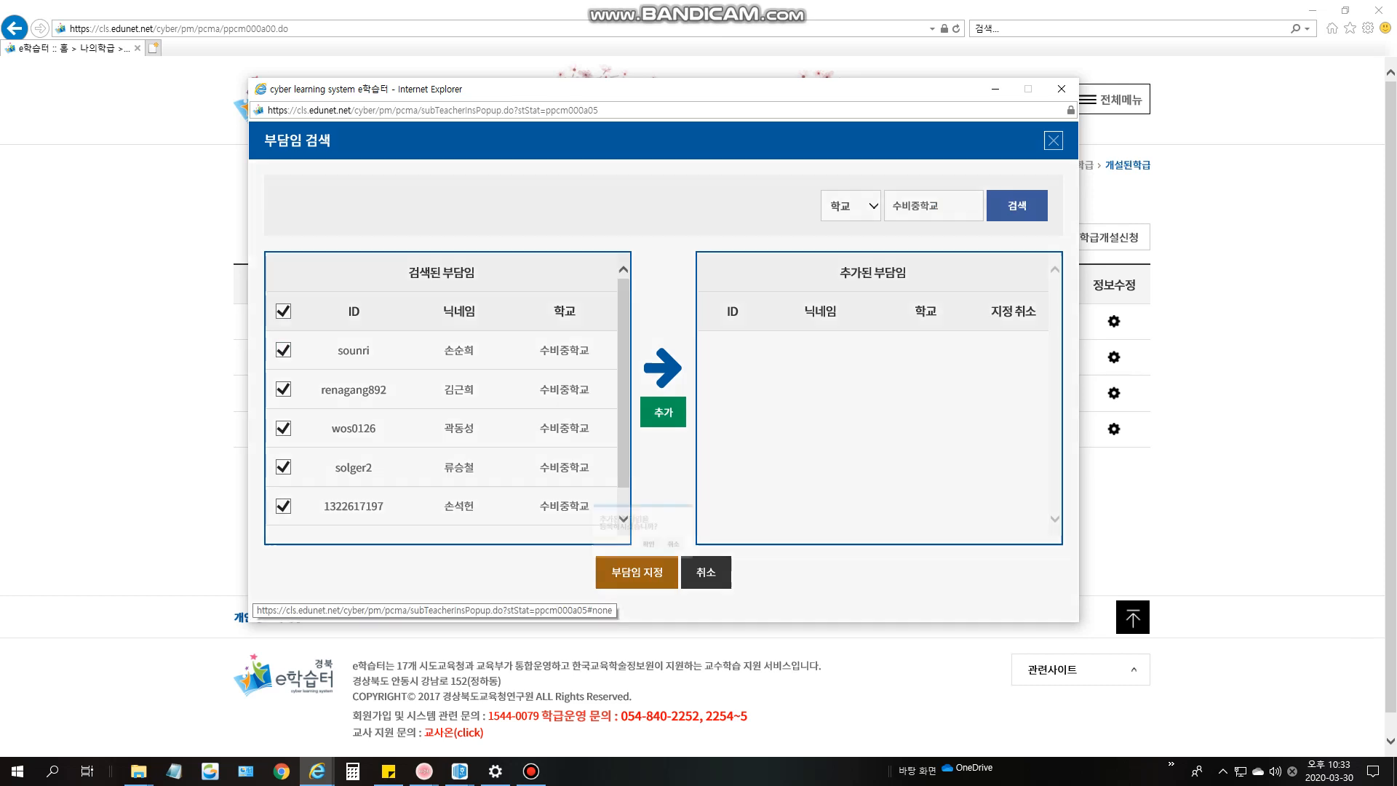
pyautogui.click(674, 393)
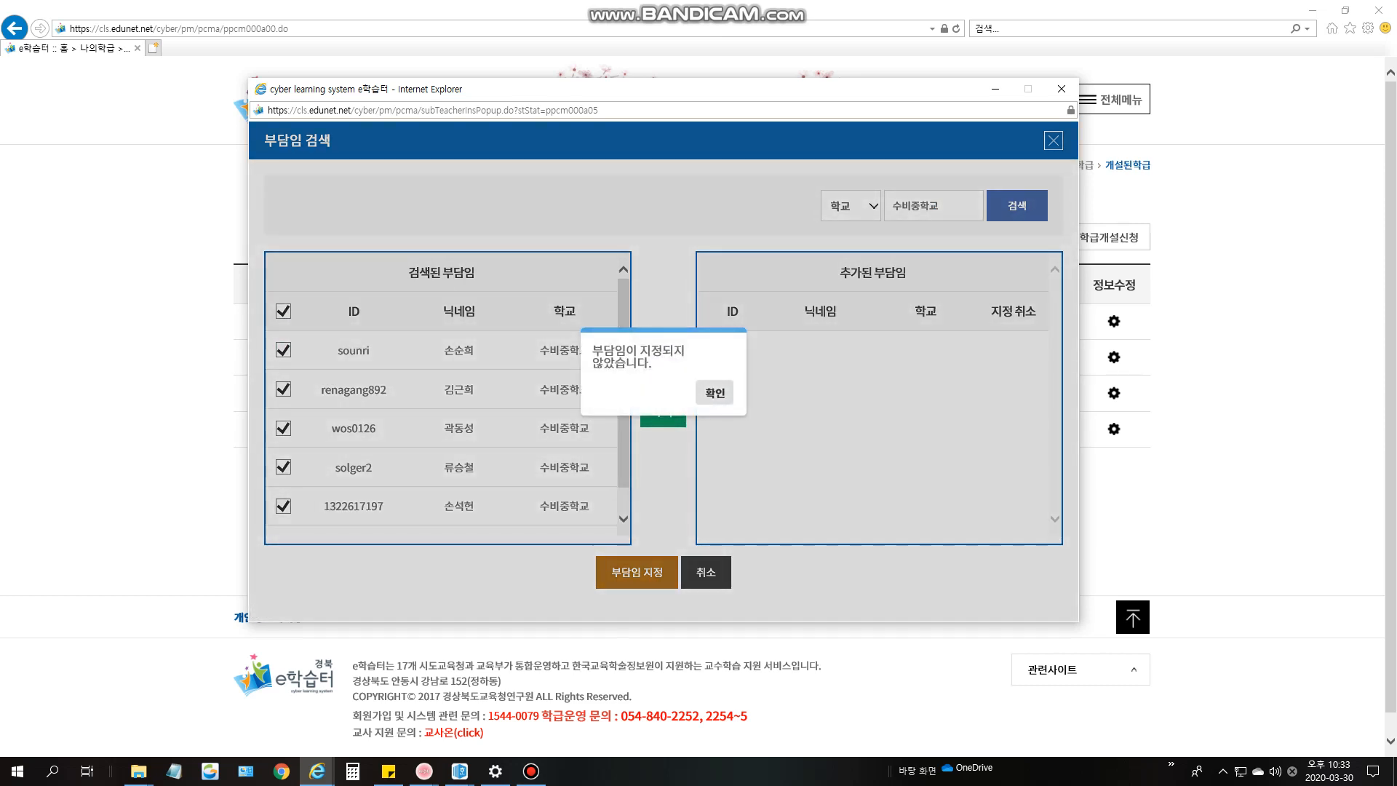
pyautogui.click(713, 392)
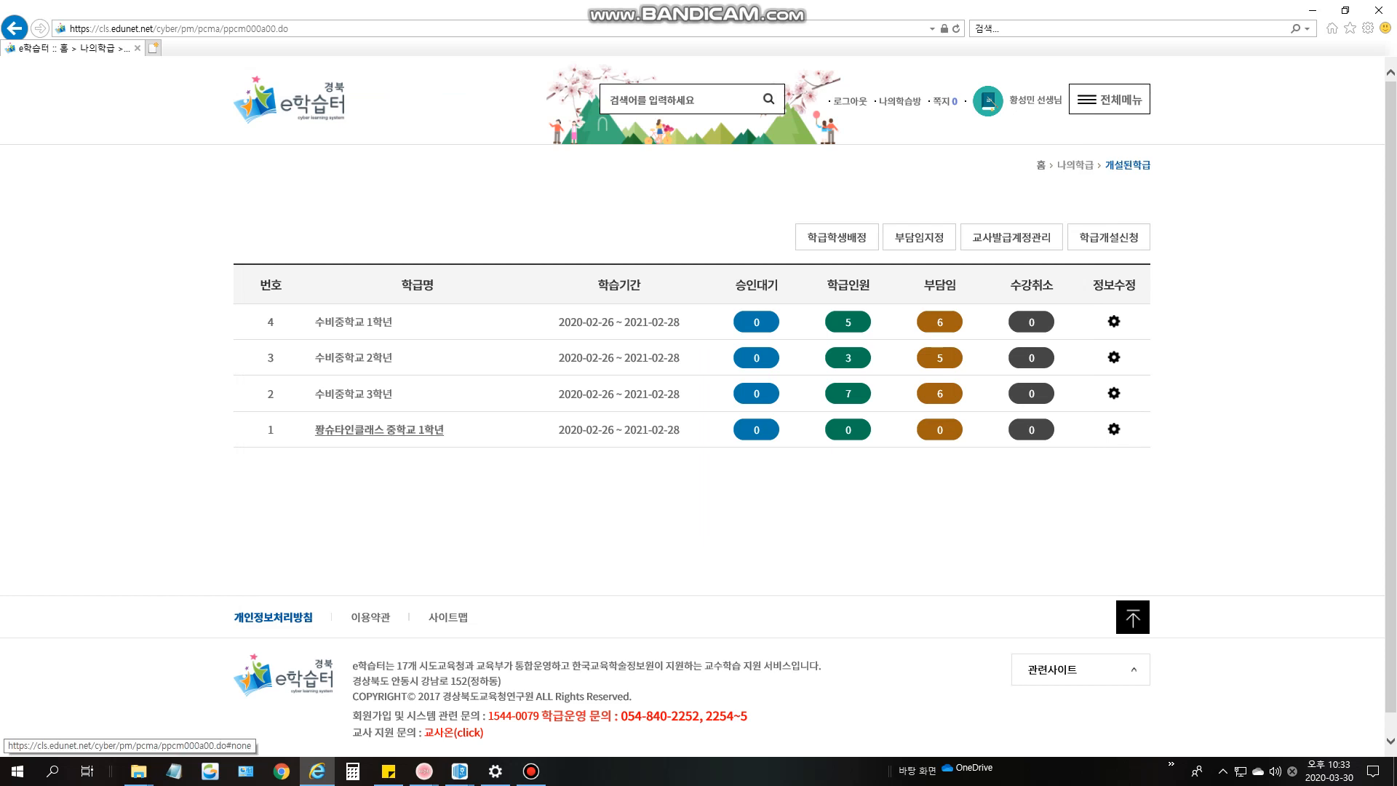
# - Open the assistant homeroom management (부담임관리) of 퐝슈타인클래스 중학교 1학년 and start adding an assistant (부담임추가)
pyautogui.click(378, 430)
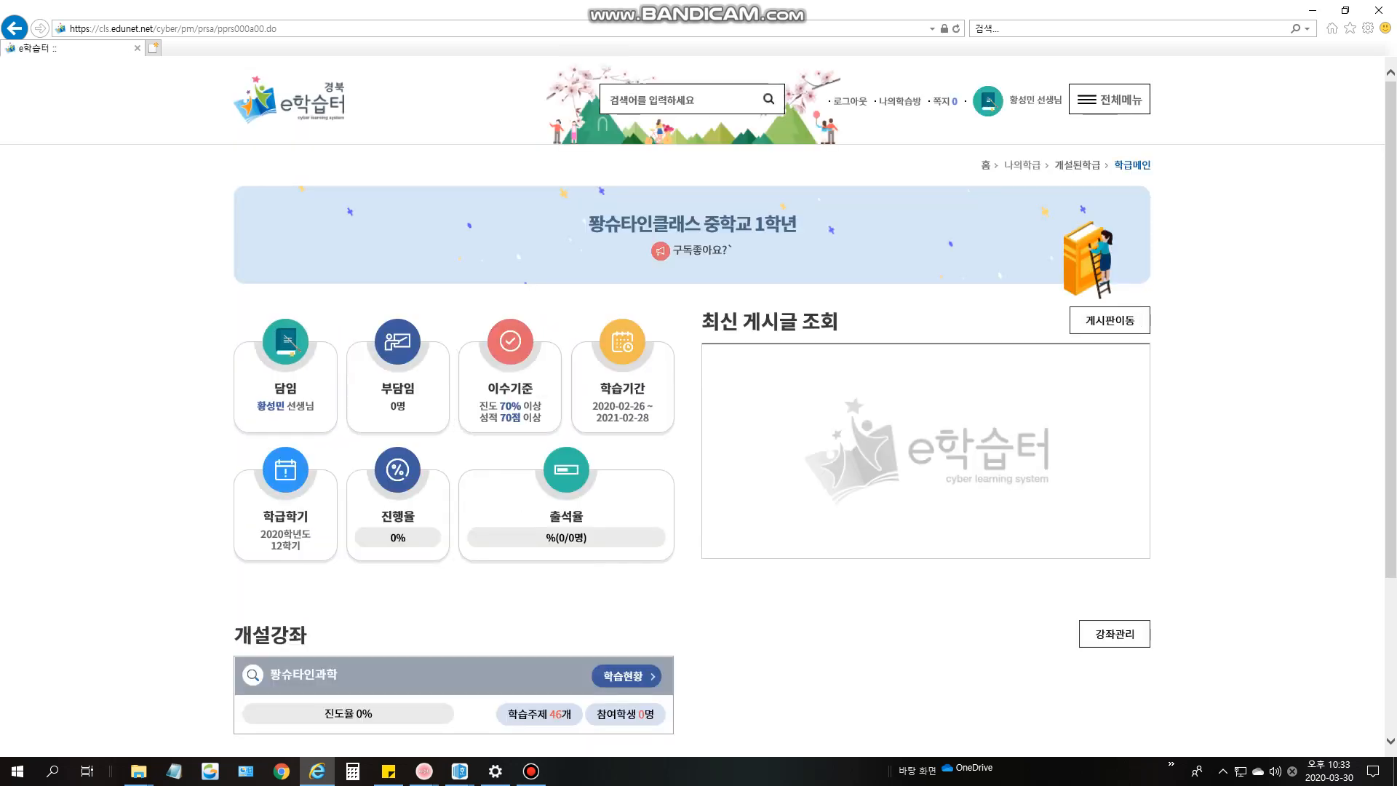
pyautogui.click(15, 28)
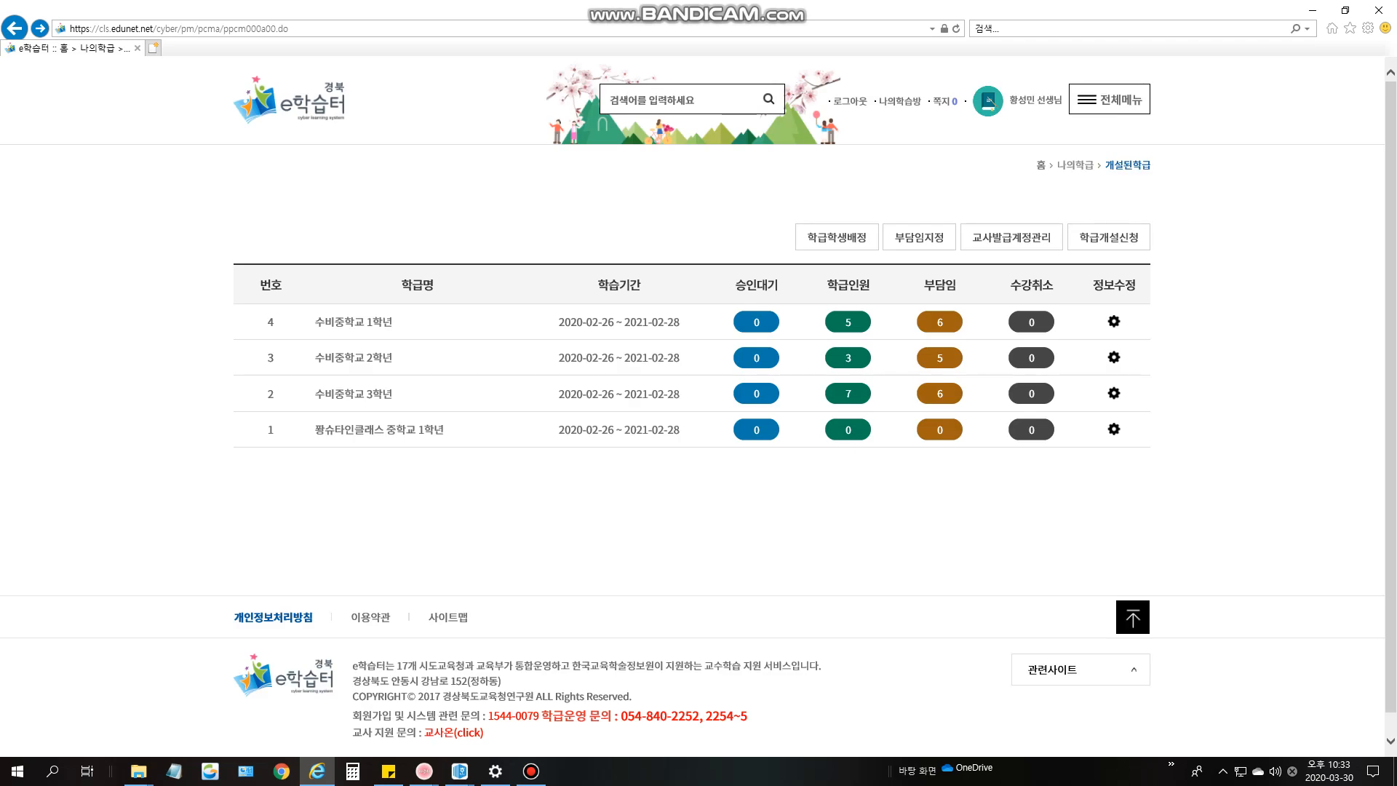
pyautogui.click(940, 429)
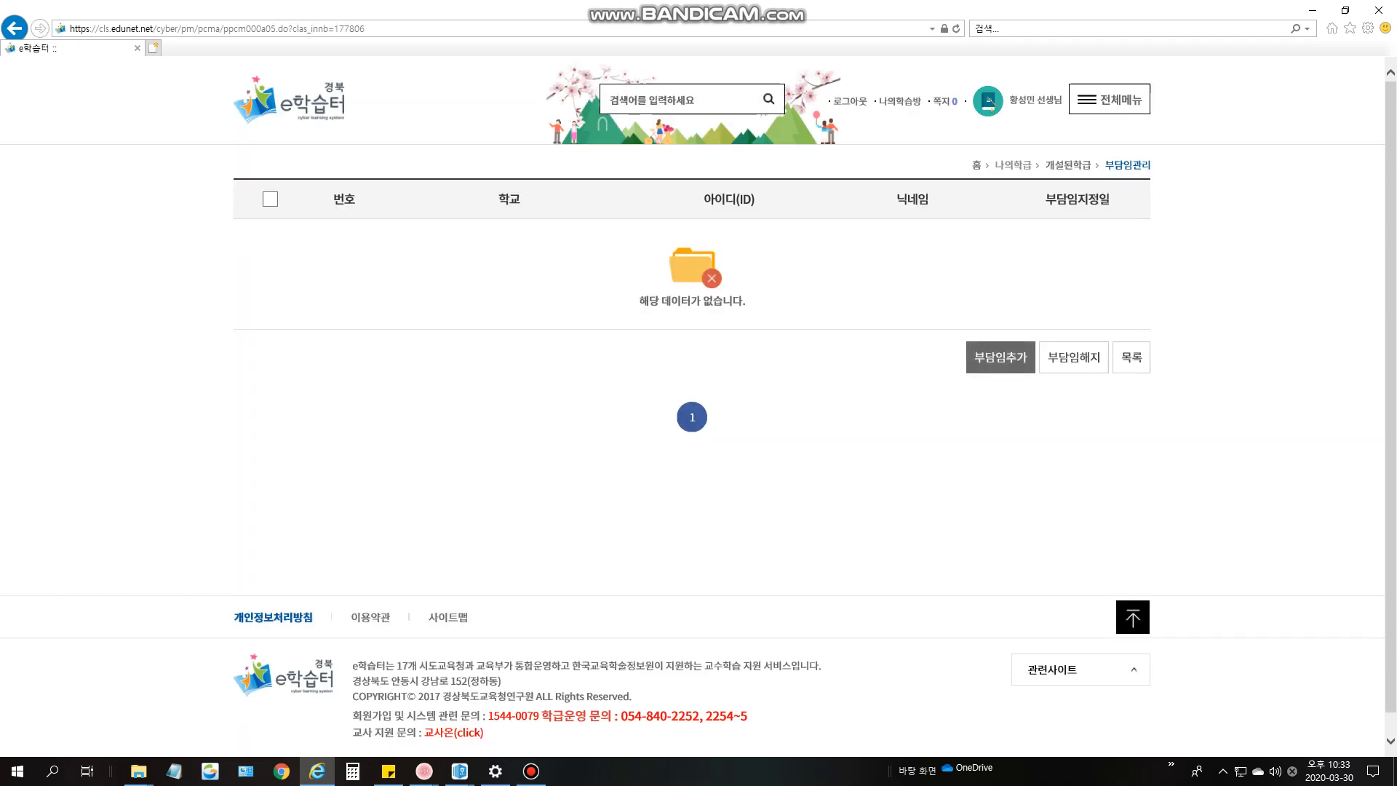
pyautogui.click(1000, 357)
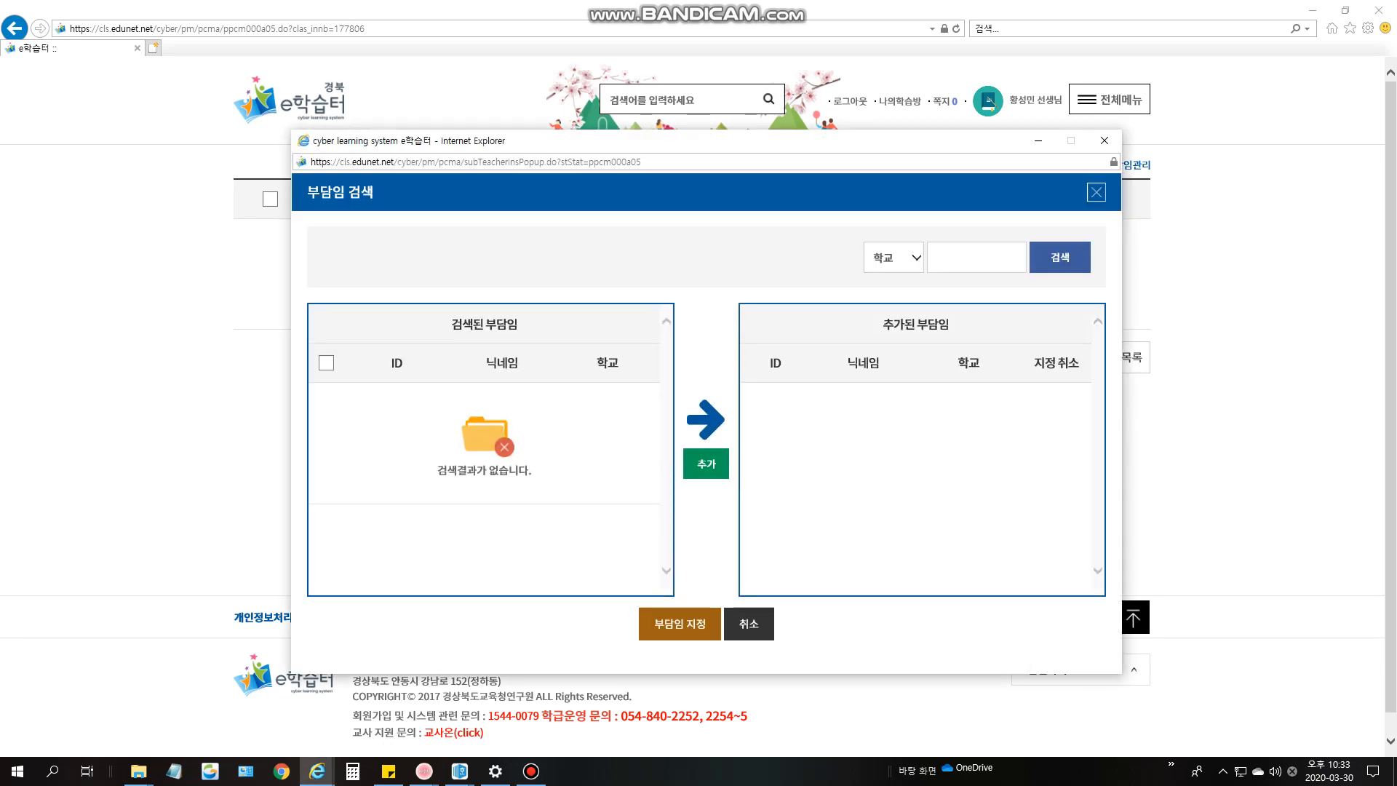
# - Search for assistant homeroom candidates by school (학교) with the term 수비중학교
pyautogui.click(894, 258)
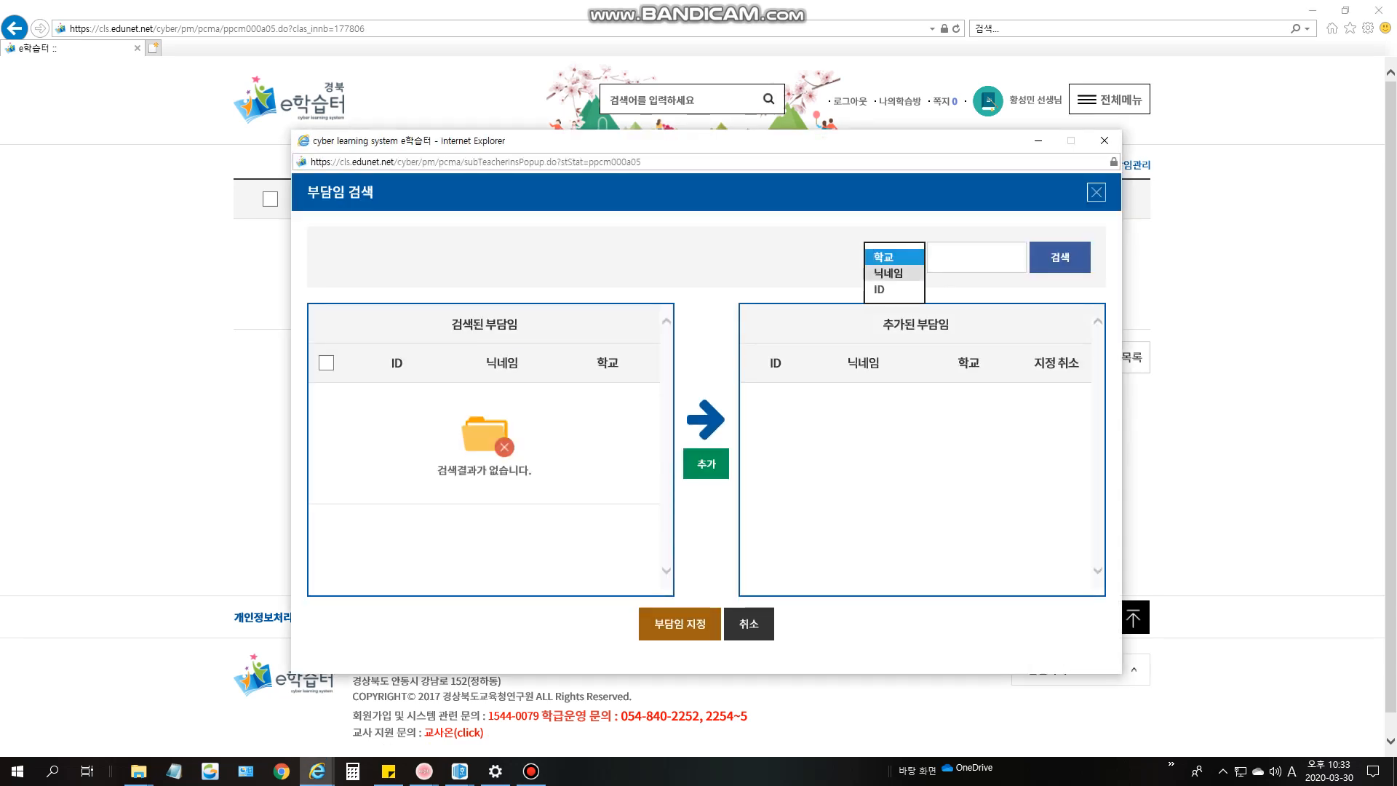
pyautogui.click(977, 258)
pyautogui.write('tnq')
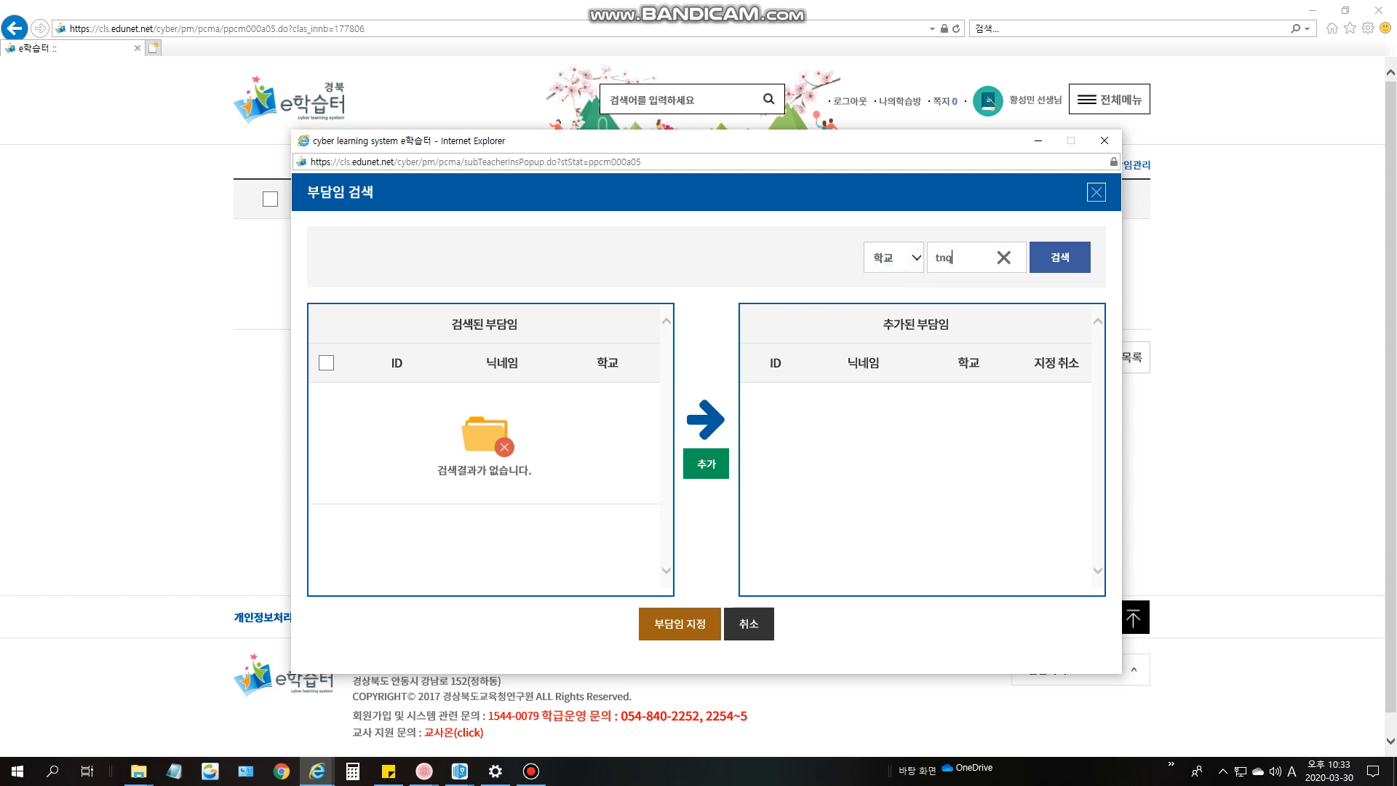
pyautogui.write('l')
pyautogui.press('BackSpace')
pyautogui.press('BackSpace')
pyautogui.press('BackSpace')
pyautogui.press('BackSpace')
pyautogui.press('Hangul')
pyautogui.write('수비중학교')
pyautogui.click(1060, 258)
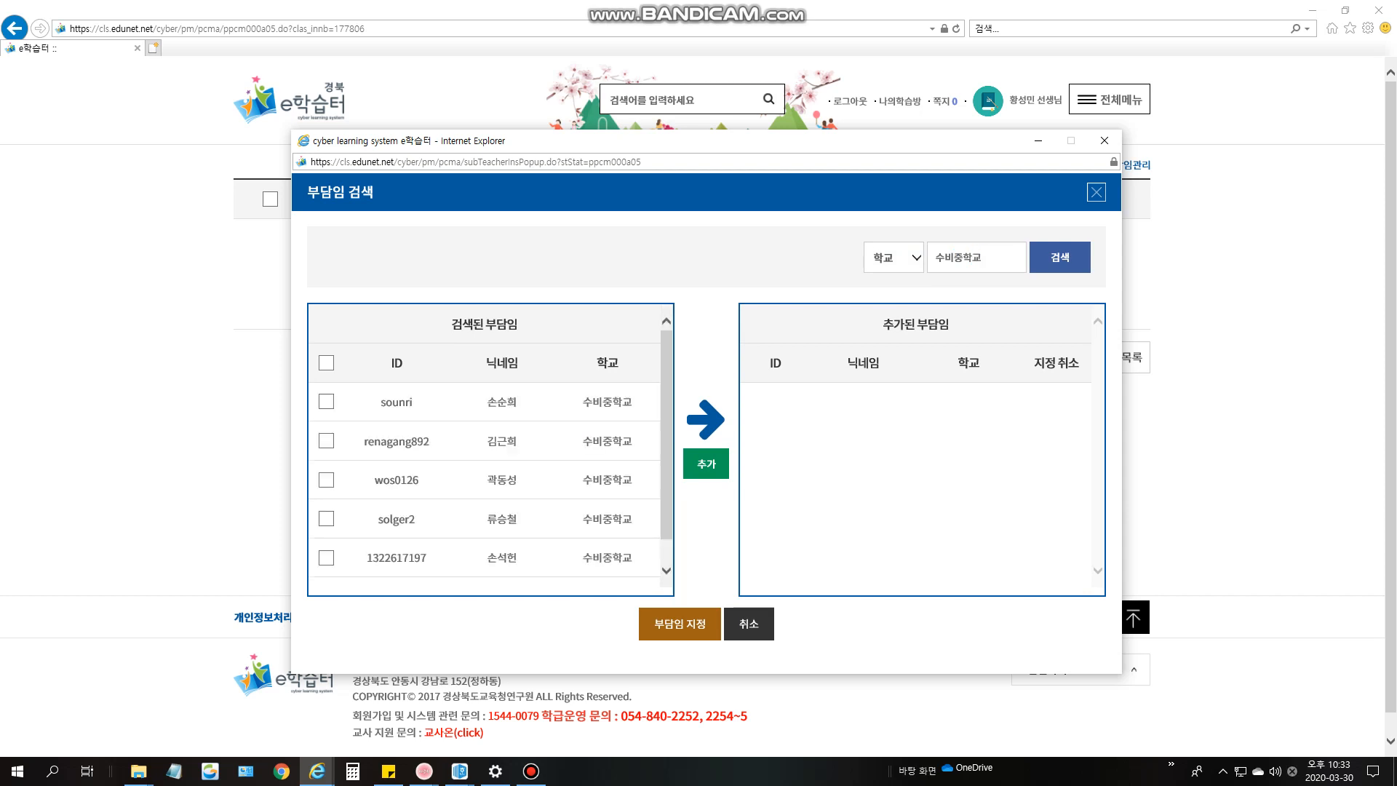
# - Add the second teacher found as the class's assistant homeroom teacher, confirm the registration and return to the class list
pyautogui.click(705, 463)
pyautogui.click(680, 624)
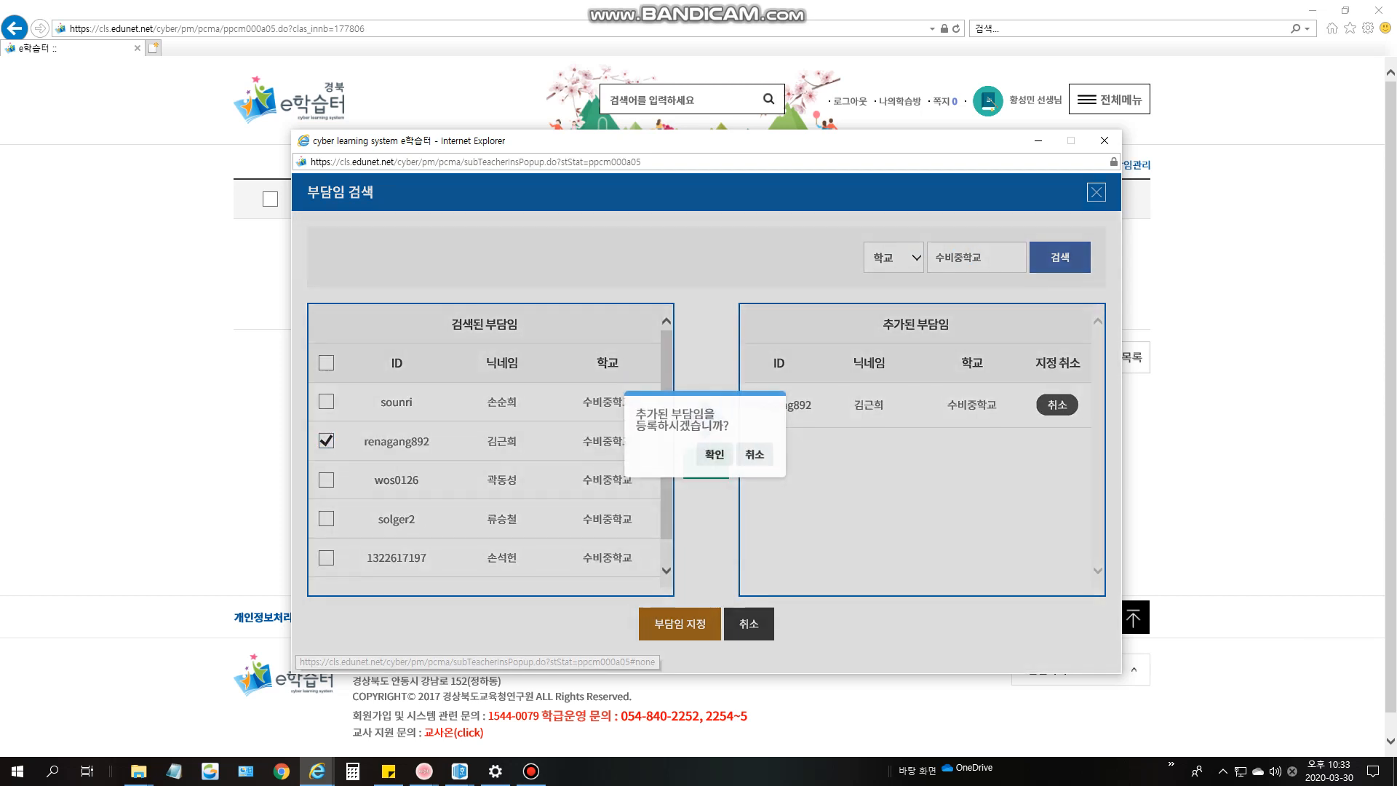
pyautogui.click(716, 444)
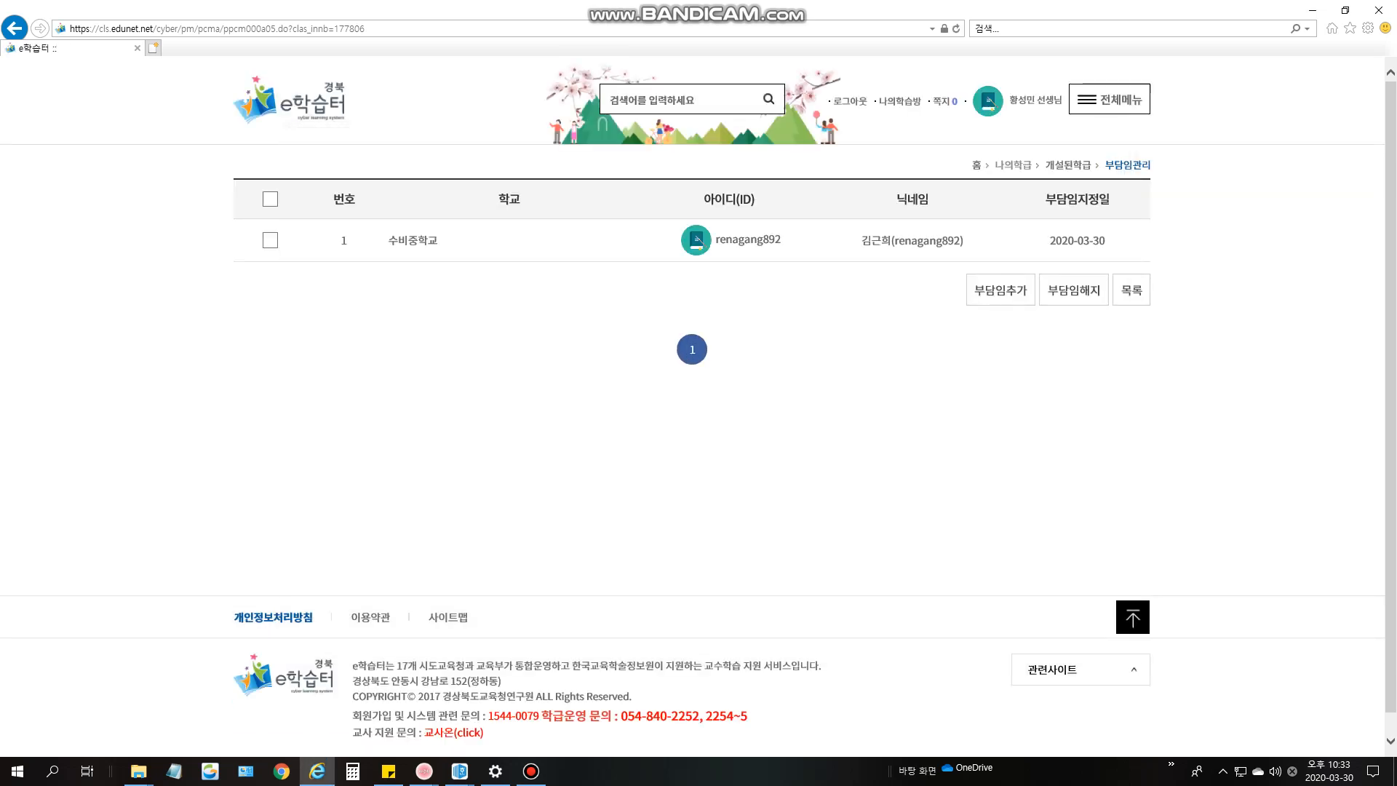
pyautogui.click(1132, 290)
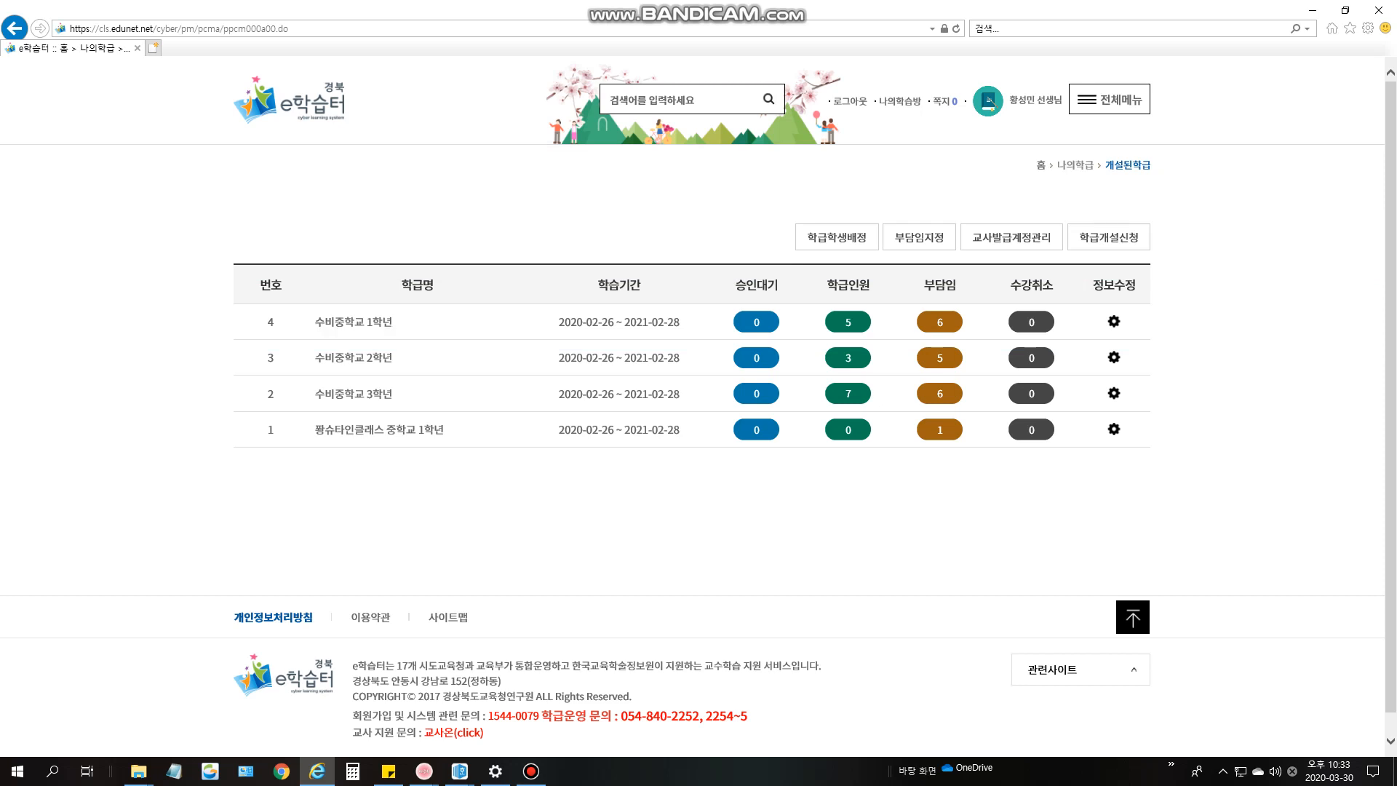
# - Open course management (강좌관리) and register a new course named 퐝슈타인 수학 for 퐝슈타인클래스 중학교 1학년
pyautogui.click(1110, 98)
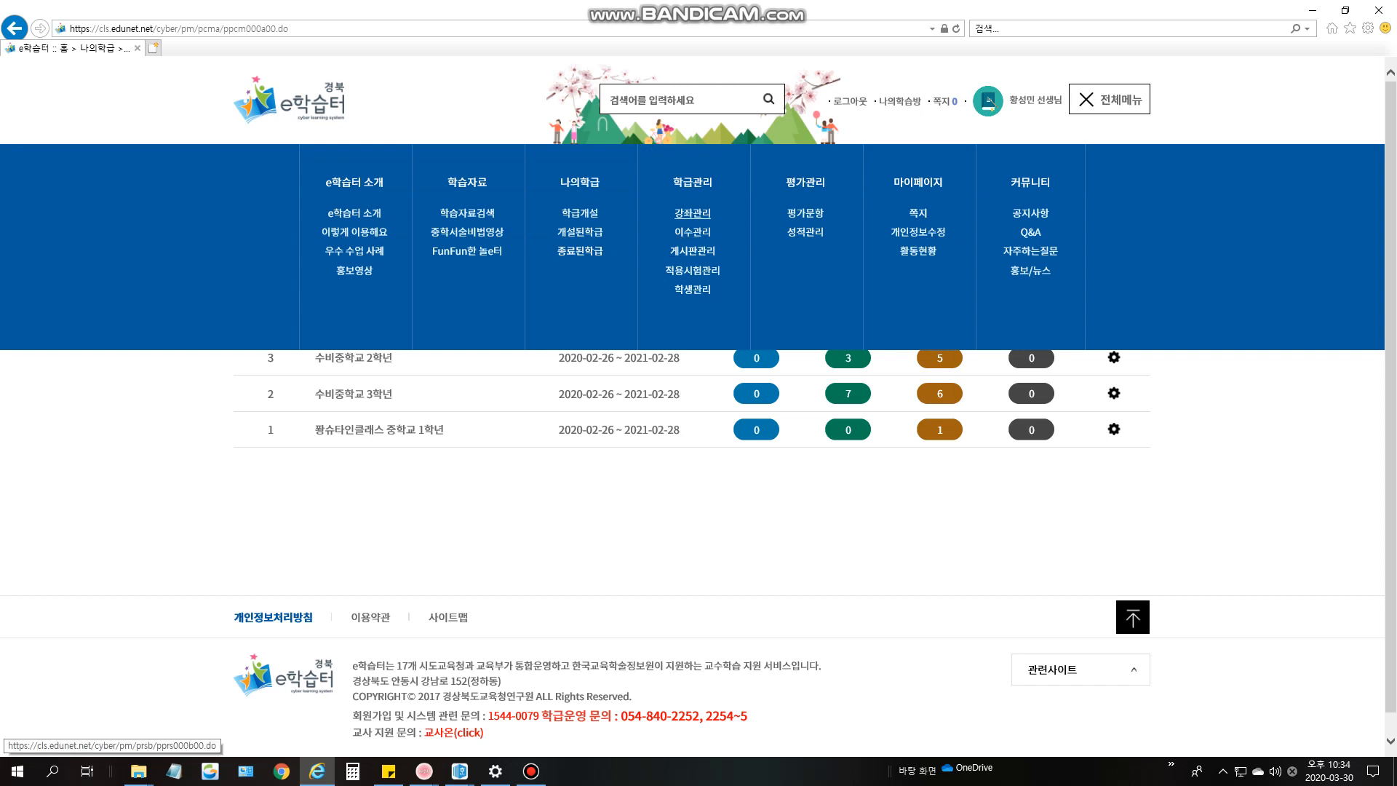
pyautogui.click(692, 212)
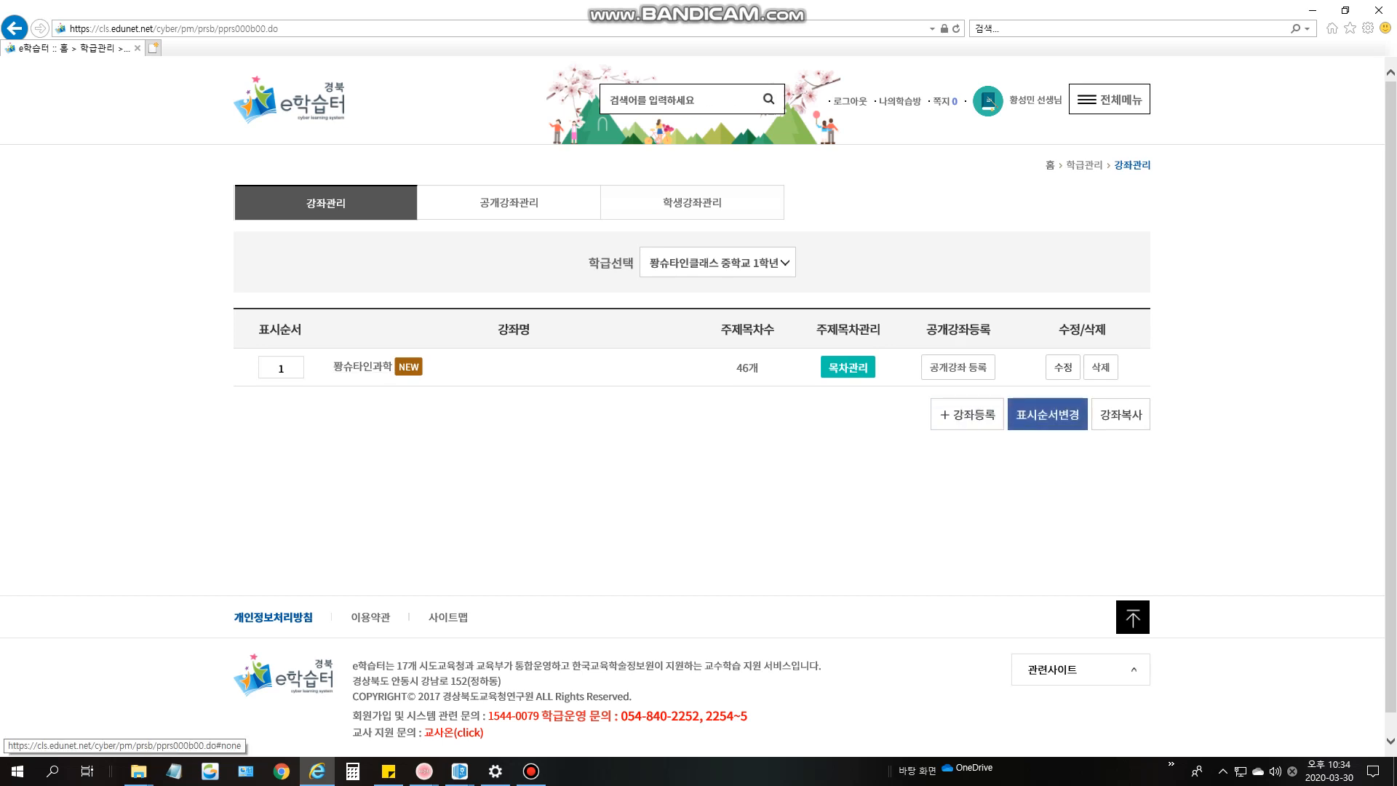
pyautogui.click(968, 414)
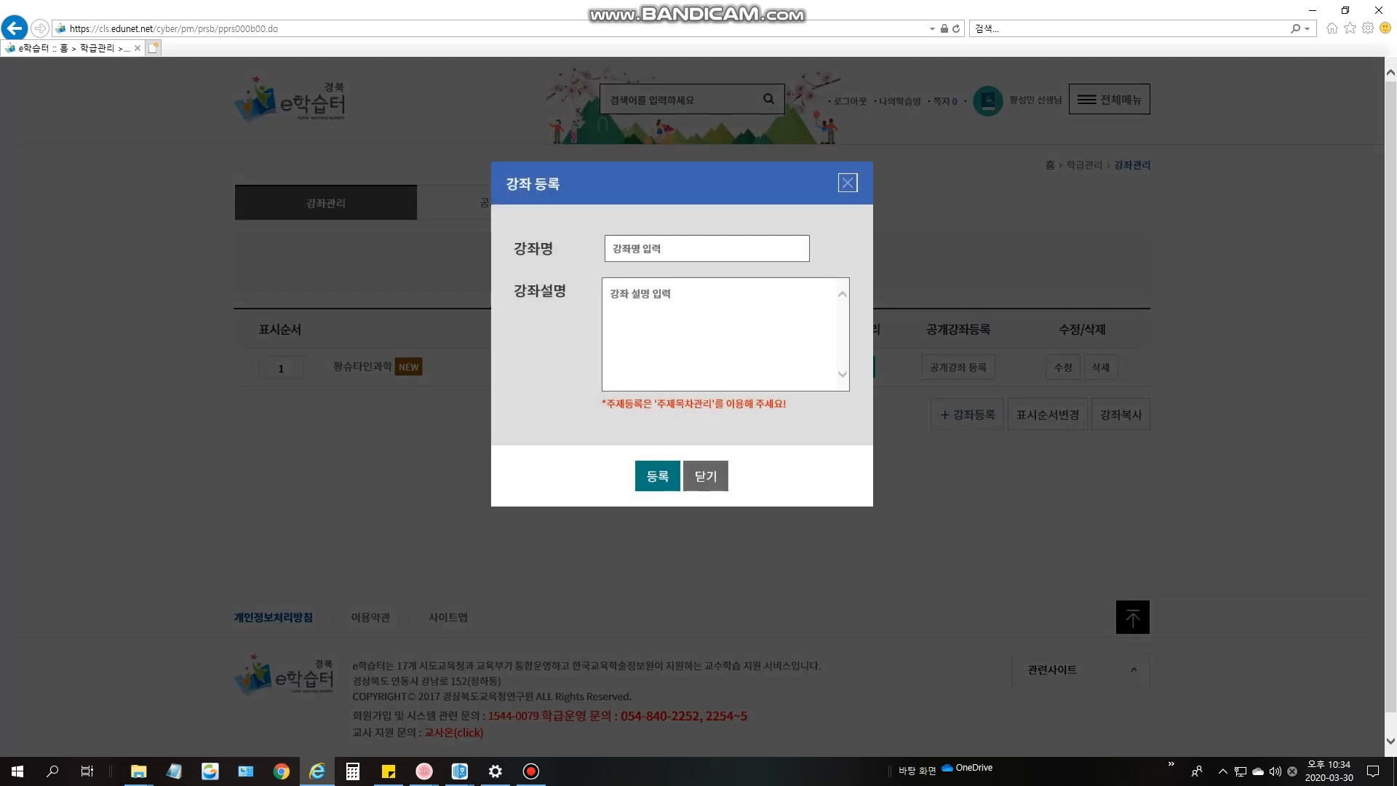
pyautogui.click(692, 248)
pyautogui.write('황슈타인 수학')
pyautogui.press('Return')
pyautogui.press('Return')
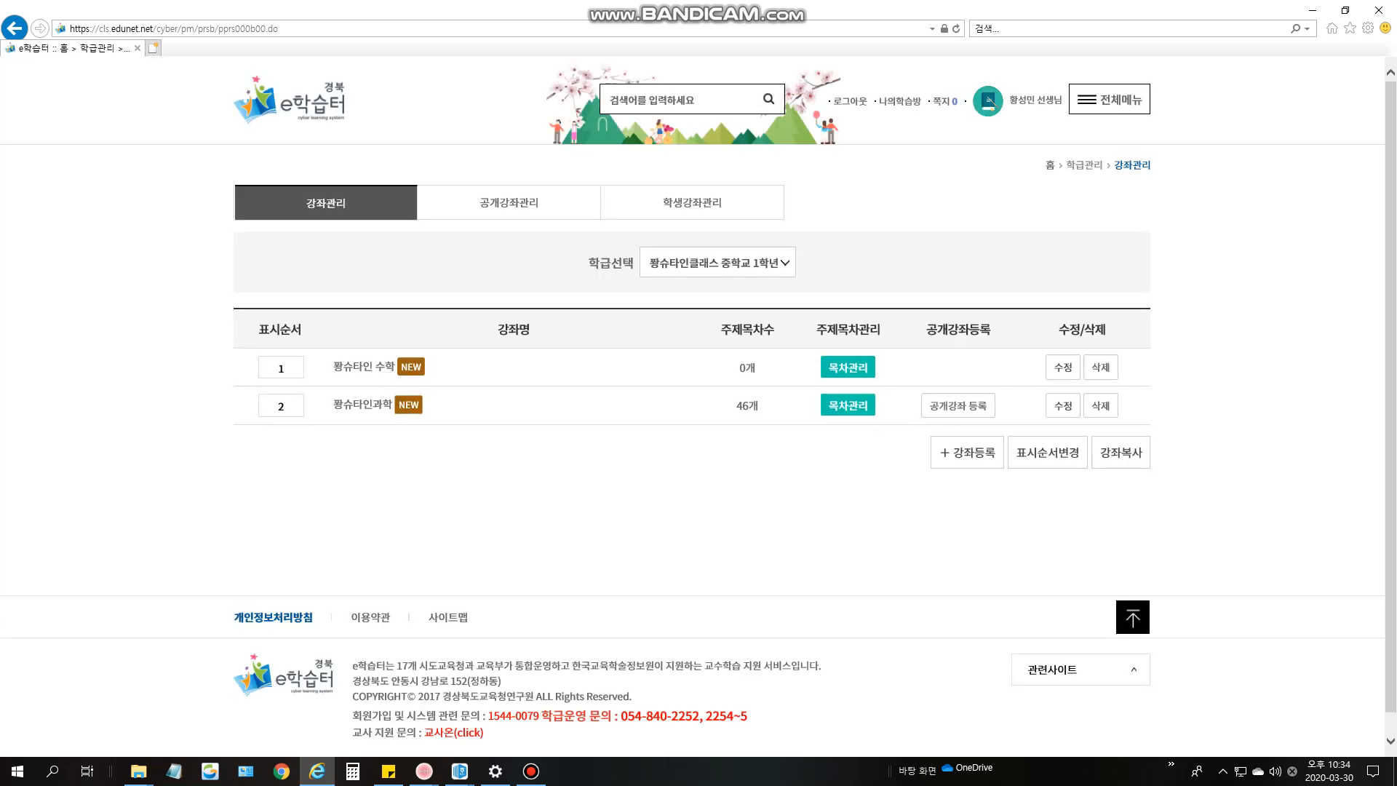
# - Open the topic list (목차관리) of the course 퐝슈타인 수학 and start bulk topic registration (주제 일괄등록)
pyautogui.click(848, 368)
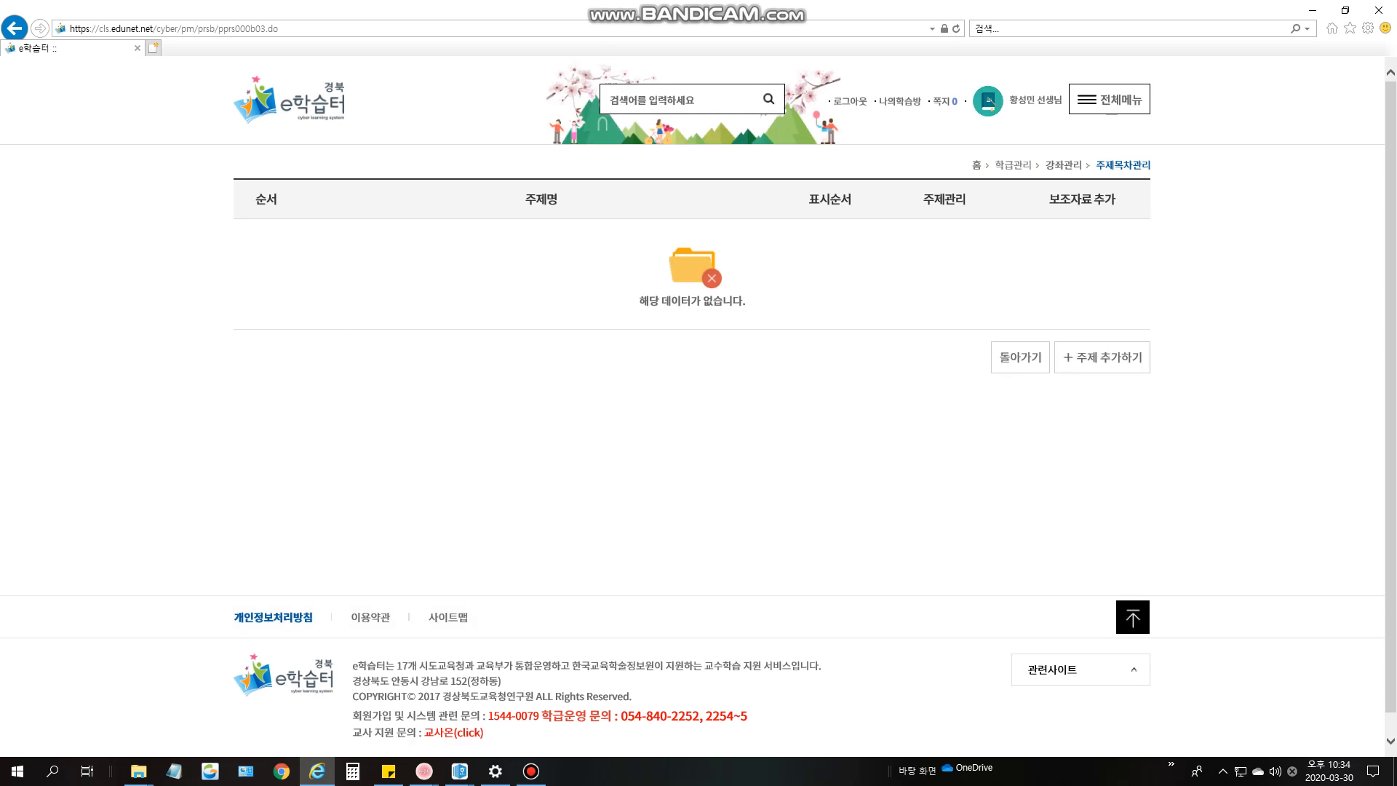
pyautogui.click(1102, 358)
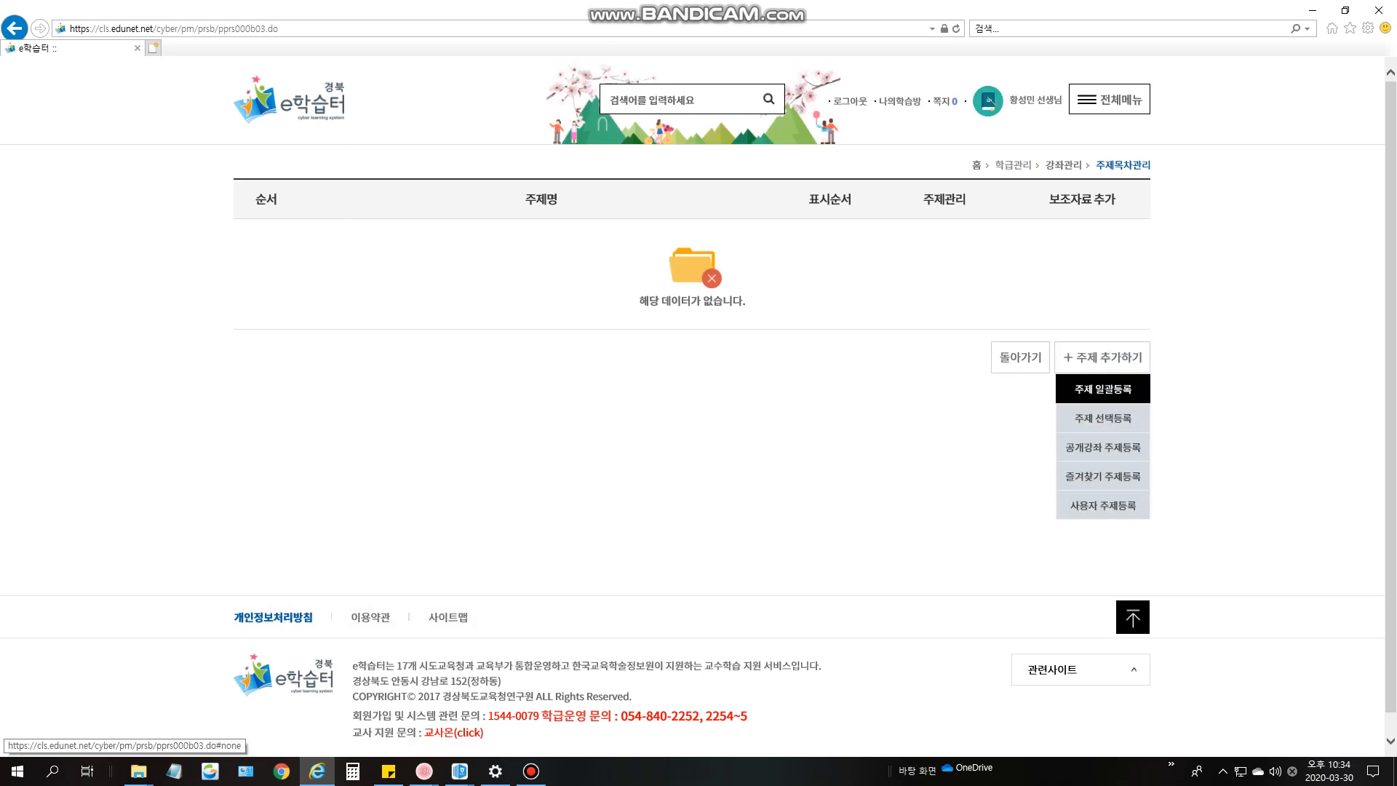
pyautogui.click(1102, 389)
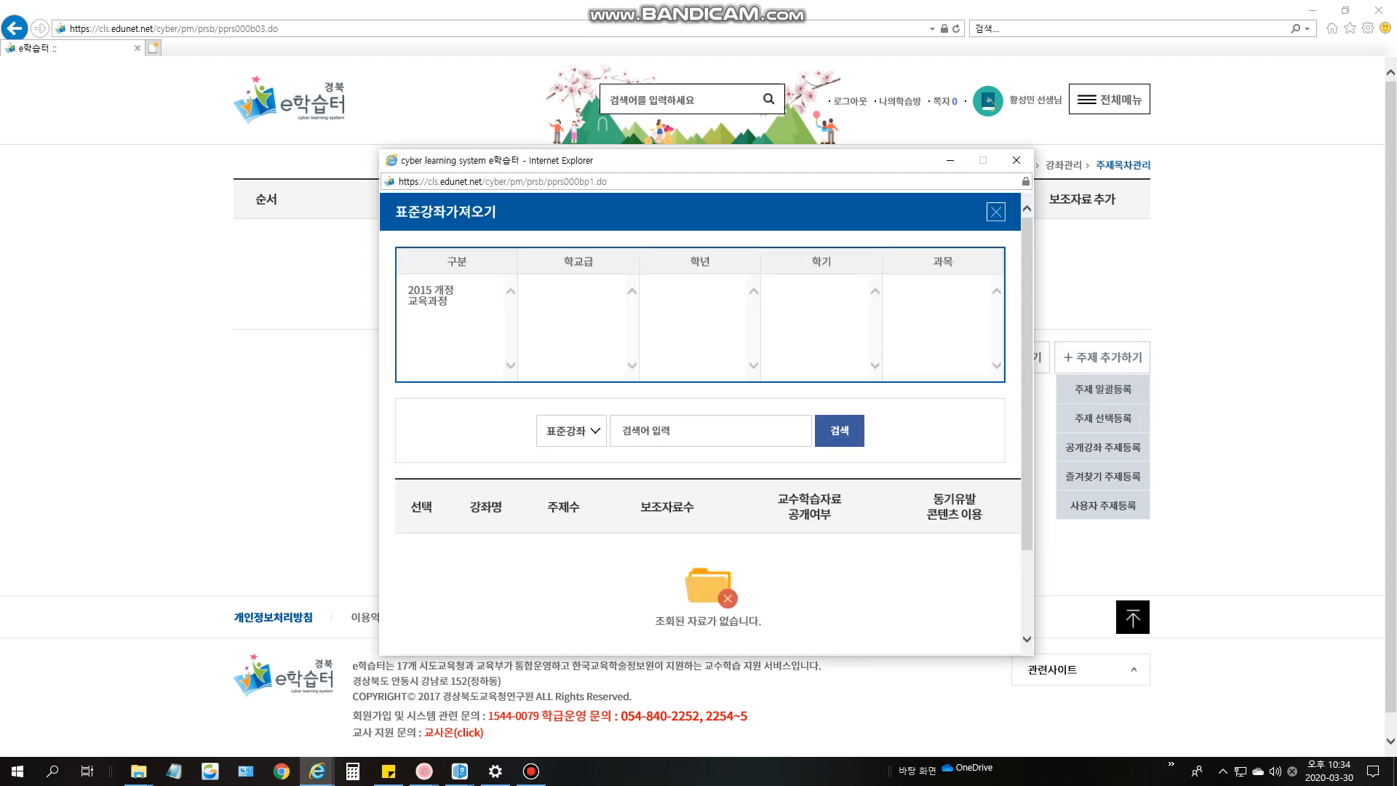
# - Filter the standard courses to 2015 개정 교육과정, 중학교, 1학년, 공통 and 과학
pyautogui.click(450, 295)
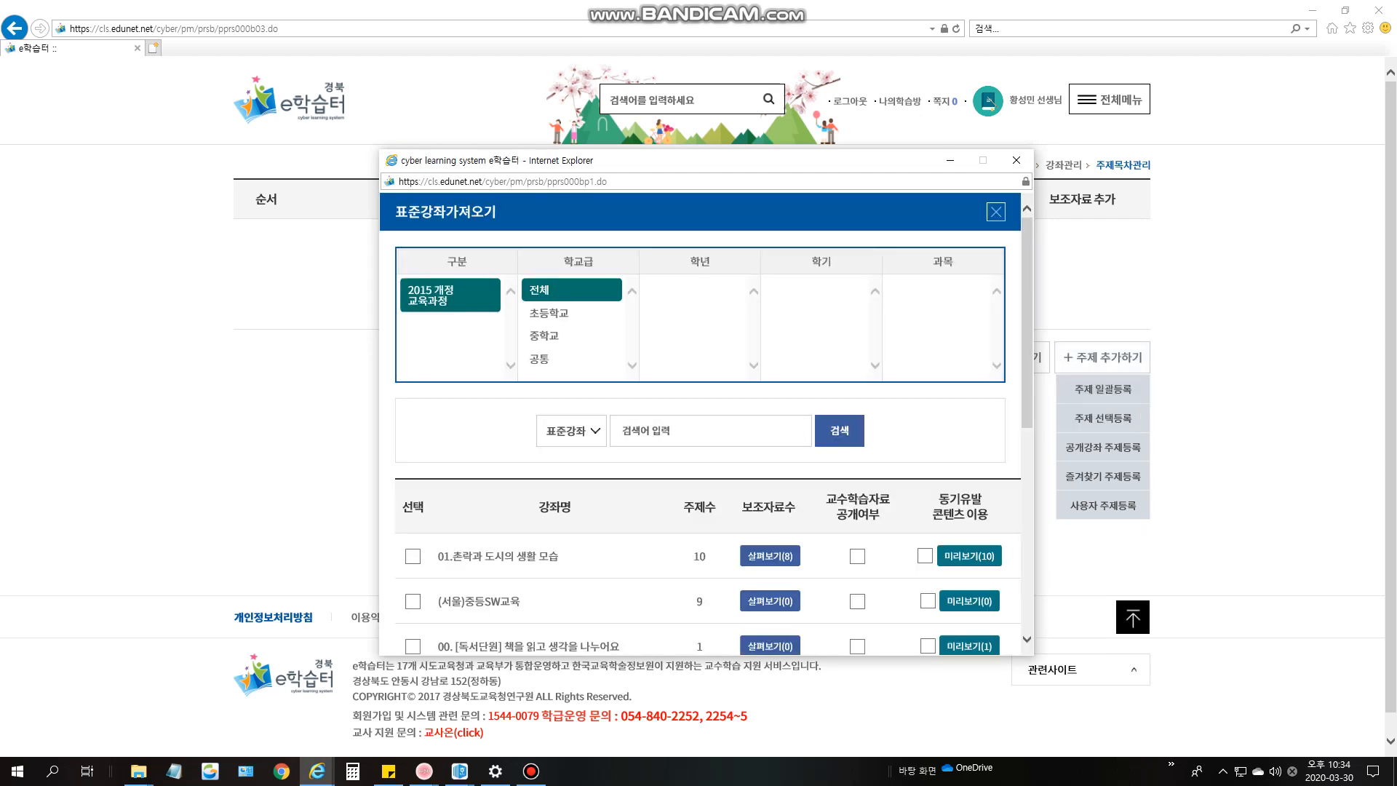
pyautogui.click(546, 336)
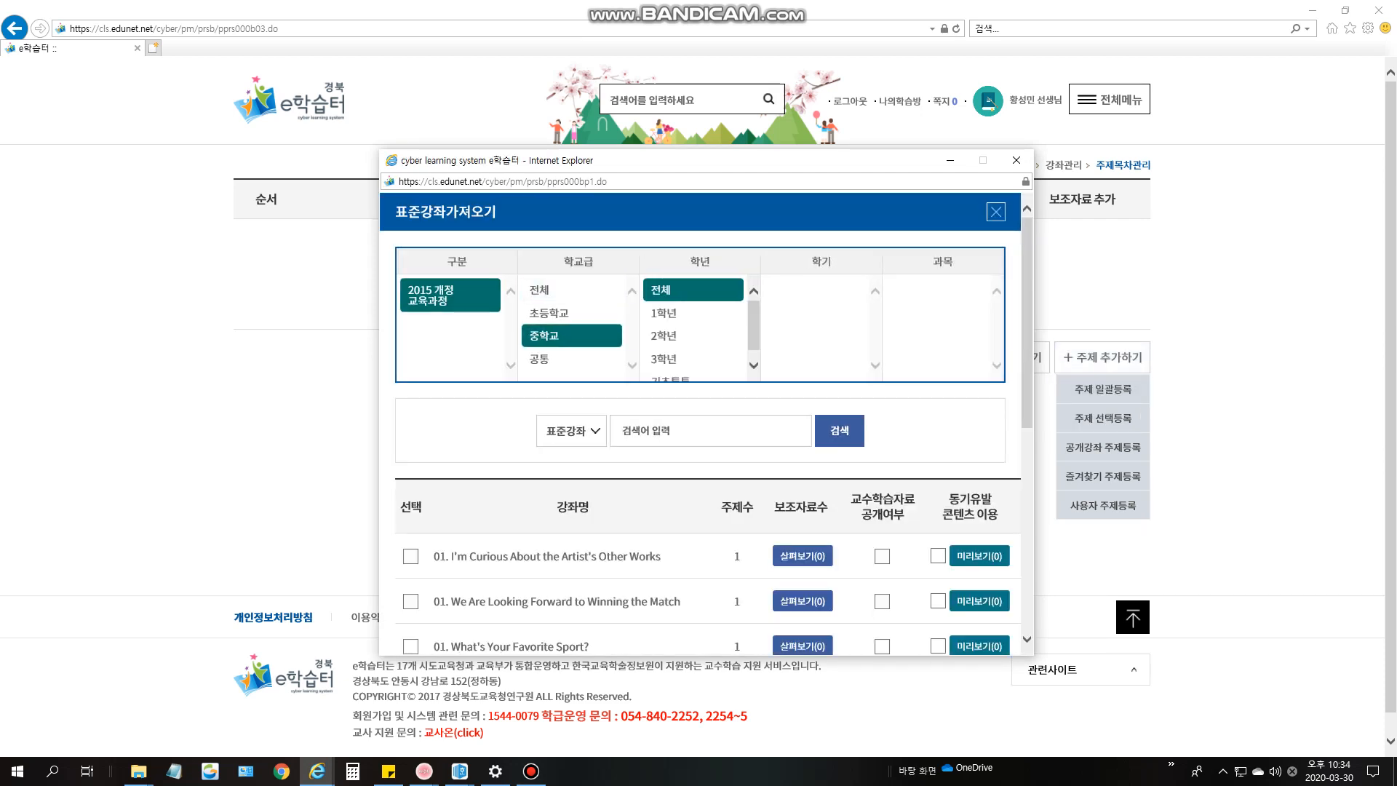
pyautogui.click(665, 313)
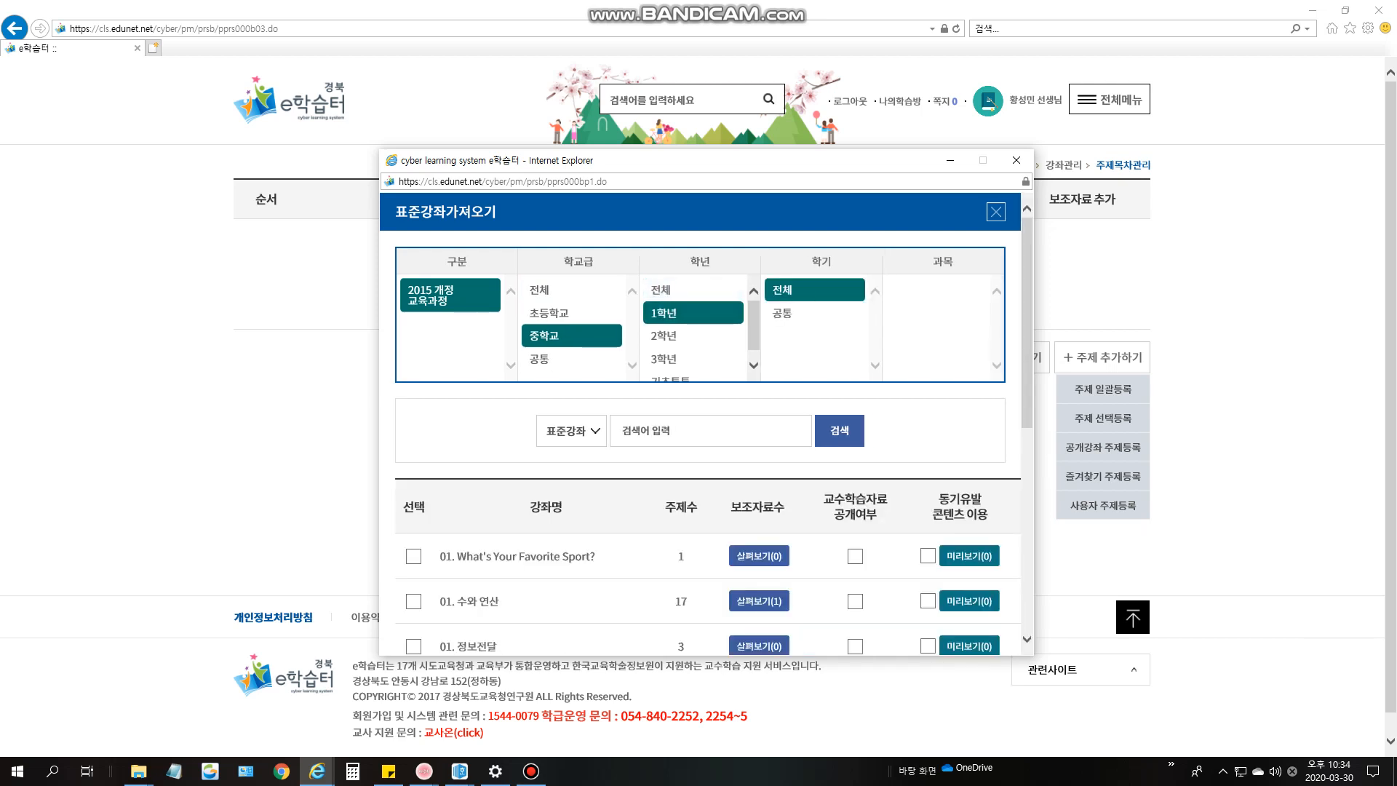
pyautogui.click(785, 312)
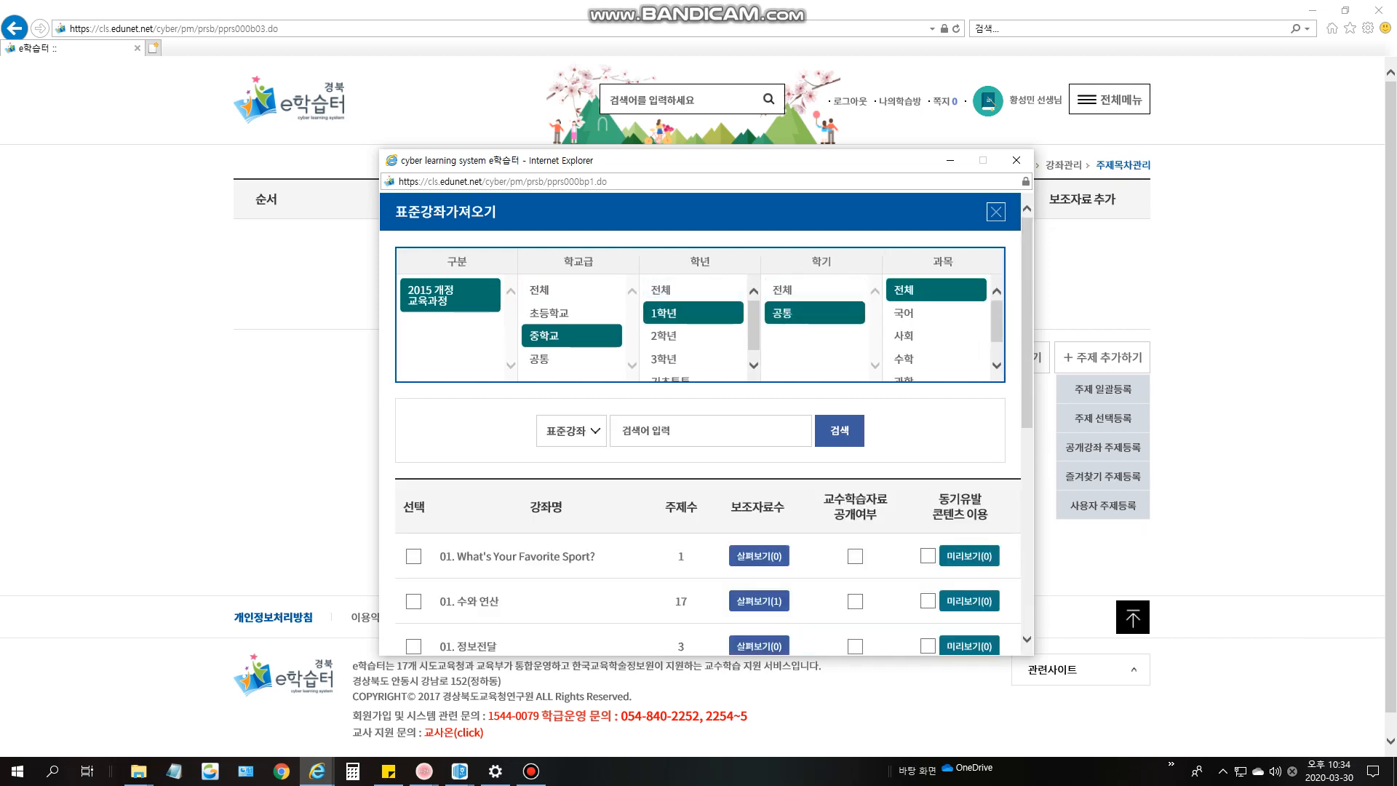
pyautogui.moveTo(996, 321); pyautogui.dragTo(997, 335)
pyautogui.click(904, 348)
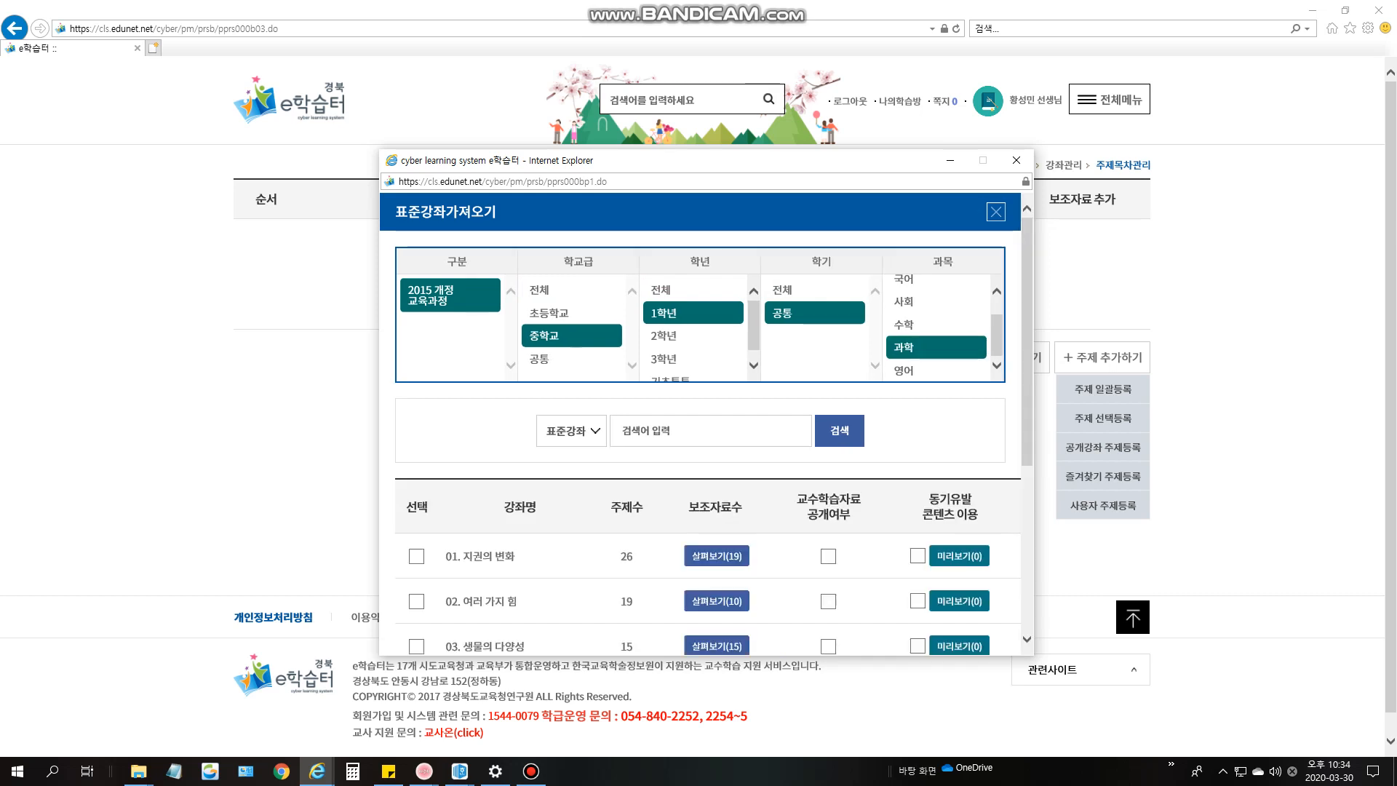
# - Select the standard courses 01. 지권의 변화 and 02. 여러 가지 힘, register them and confirm
pyautogui.scroll(-2, 699, 422)
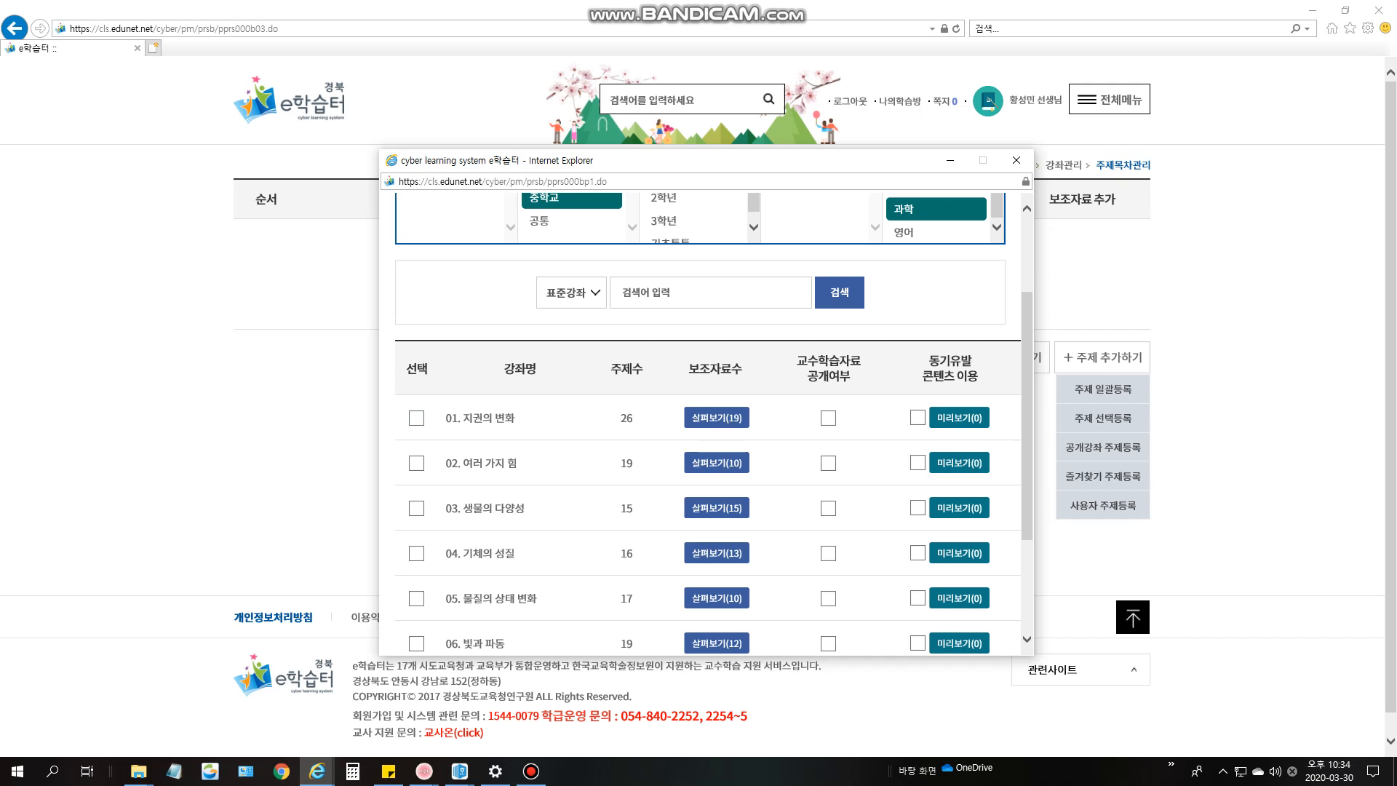
pyautogui.scroll(-1, 416, 350)
pyautogui.click(417, 350)
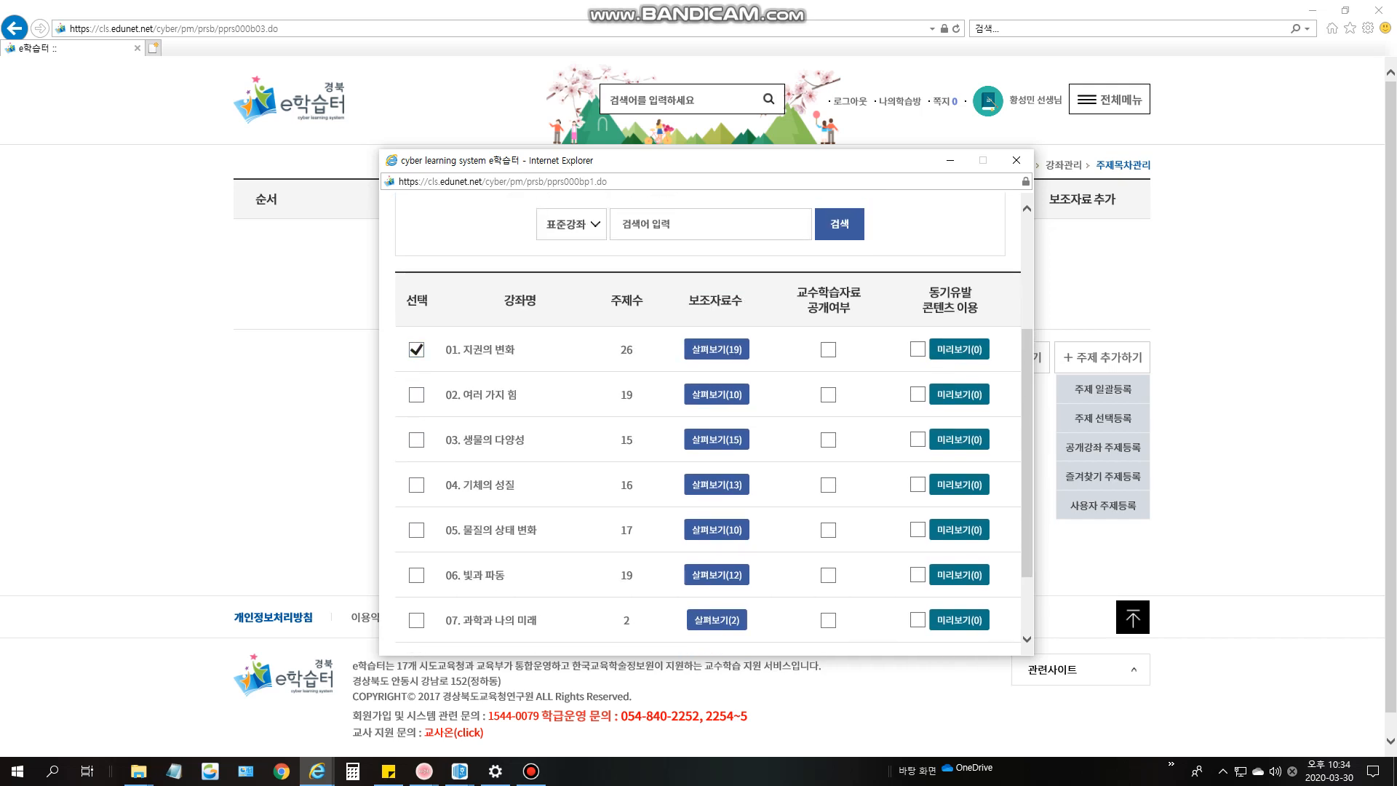
pyautogui.scroll(-2, 699, 422)
pyautogui.click(677, 626)
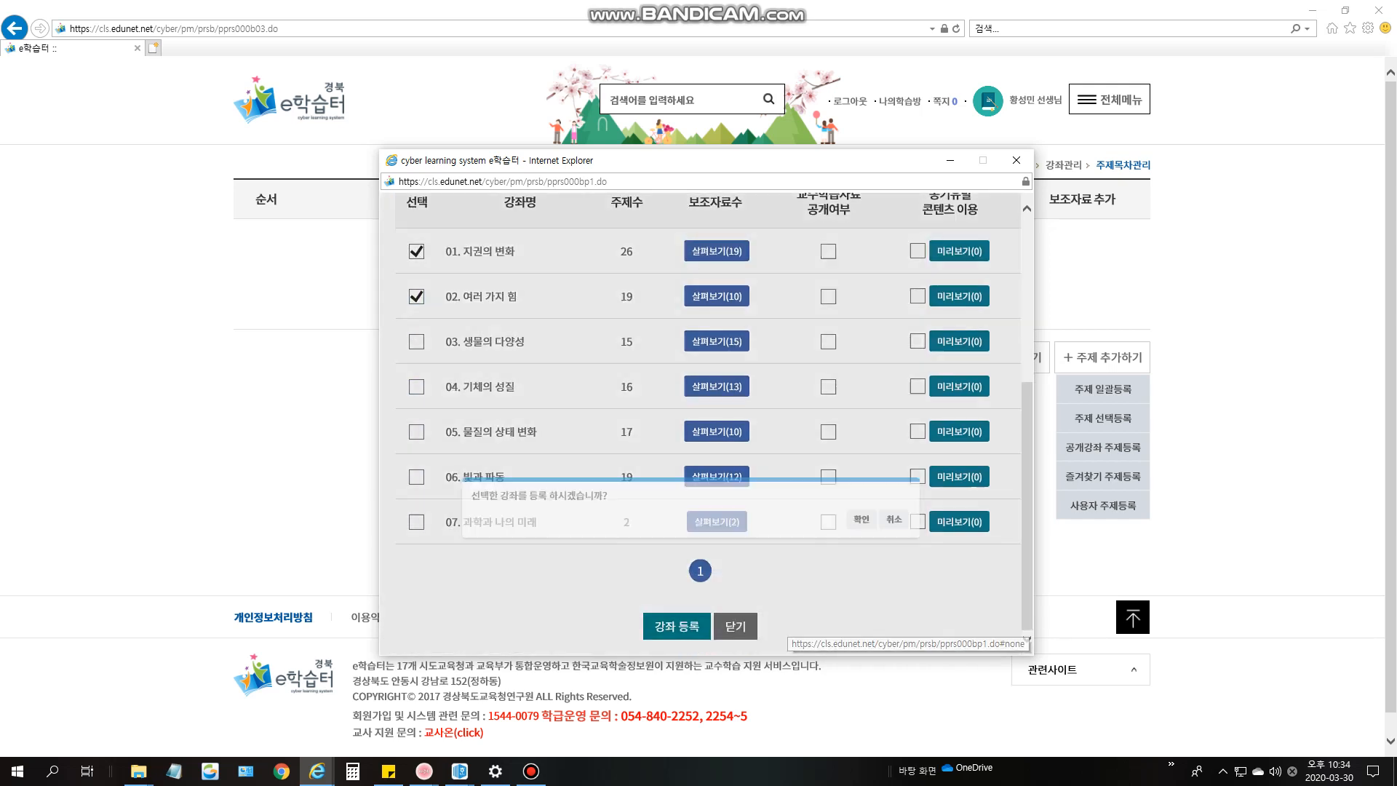
pyautogui.click(915, 438)
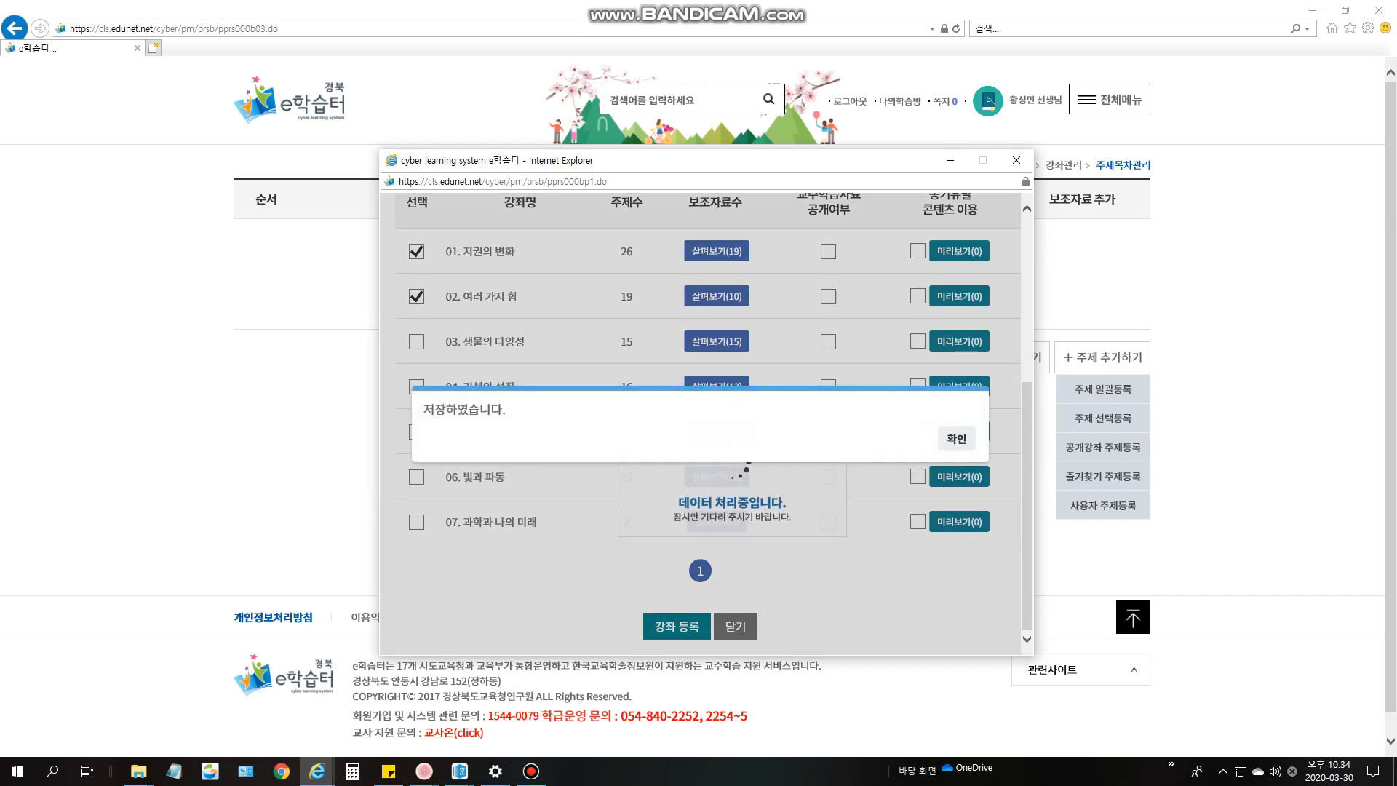
pyautogui.click(957, 438)
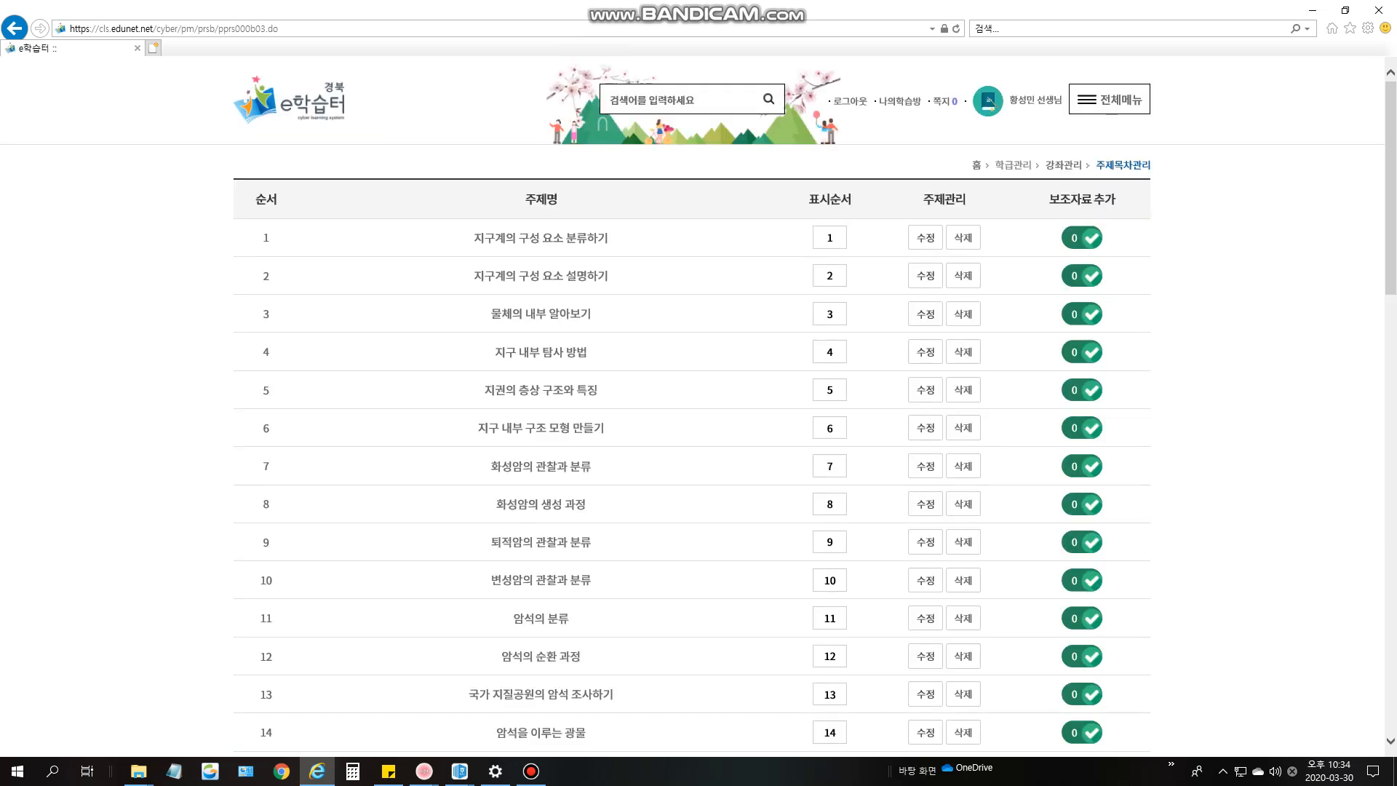
# - Look through the course's imported topics from the first entry to the end of the list
pyautogui.scroll(-2, 698, 408)
pyautogui.scroll(2, 540, 264)
pyautogui.scroll(-6, 541, 264)
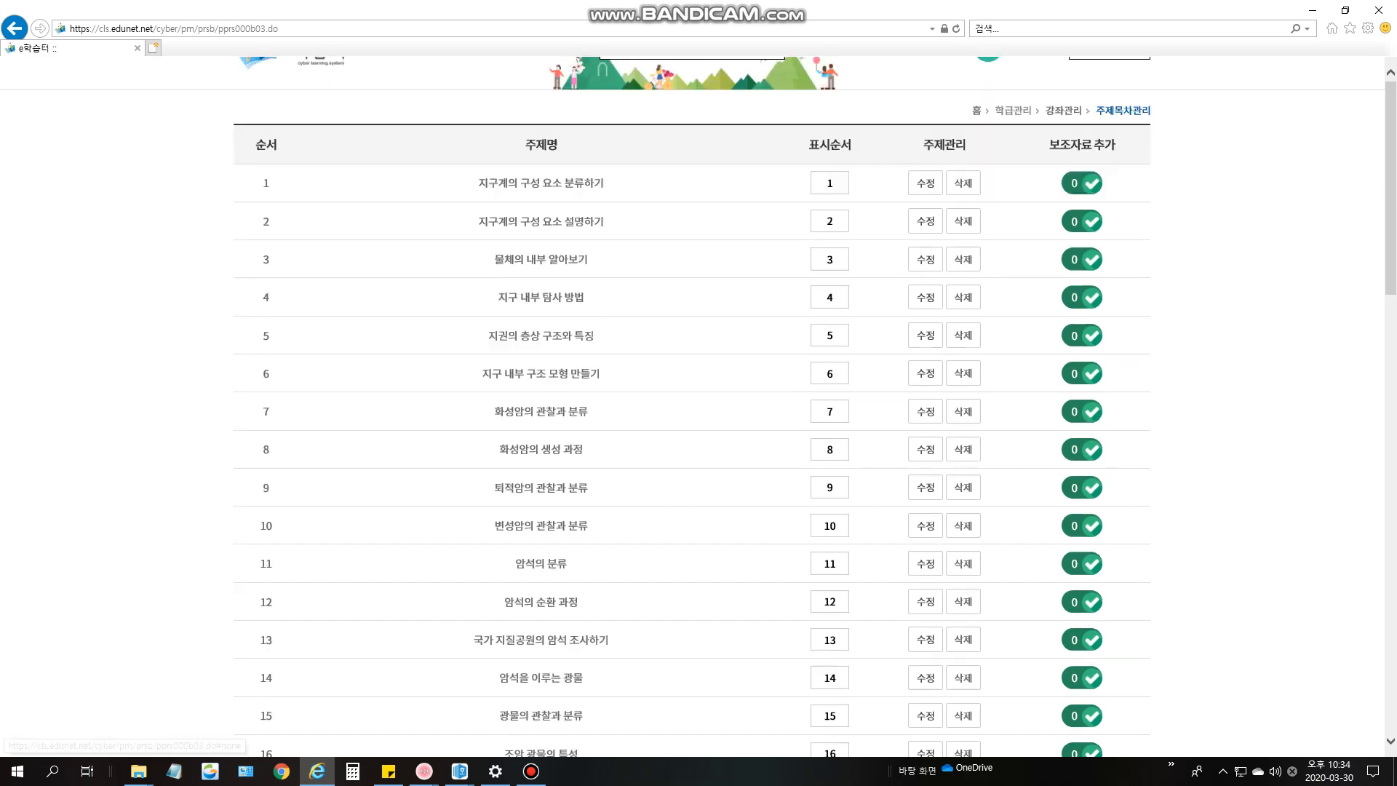
pyautogui.scroll(-10, 540, 264)
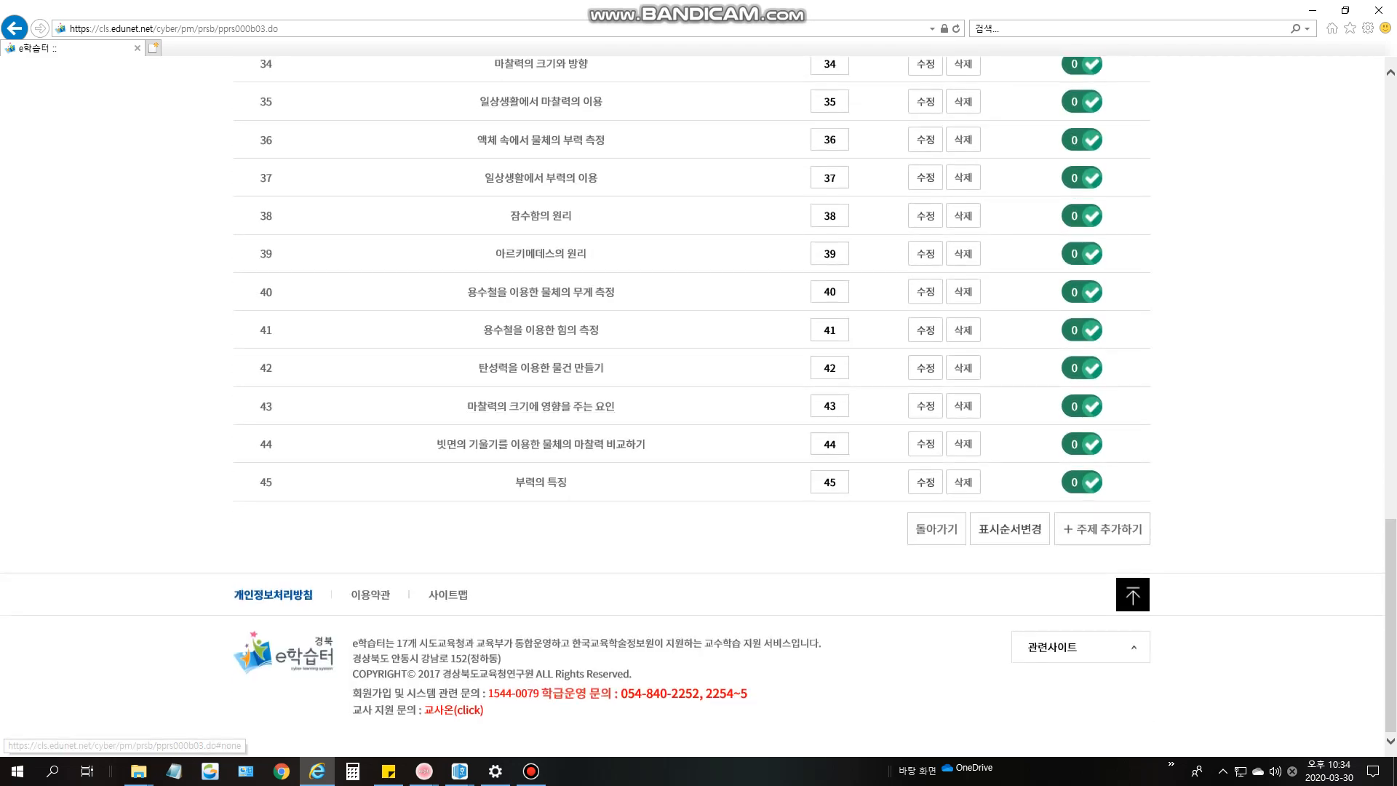
# - Review the course's topic list again, going back to the first entry and down to the end
pyautogui.scroll(6, 541, 264)
pyautogui.scroll(8, 541, 264)
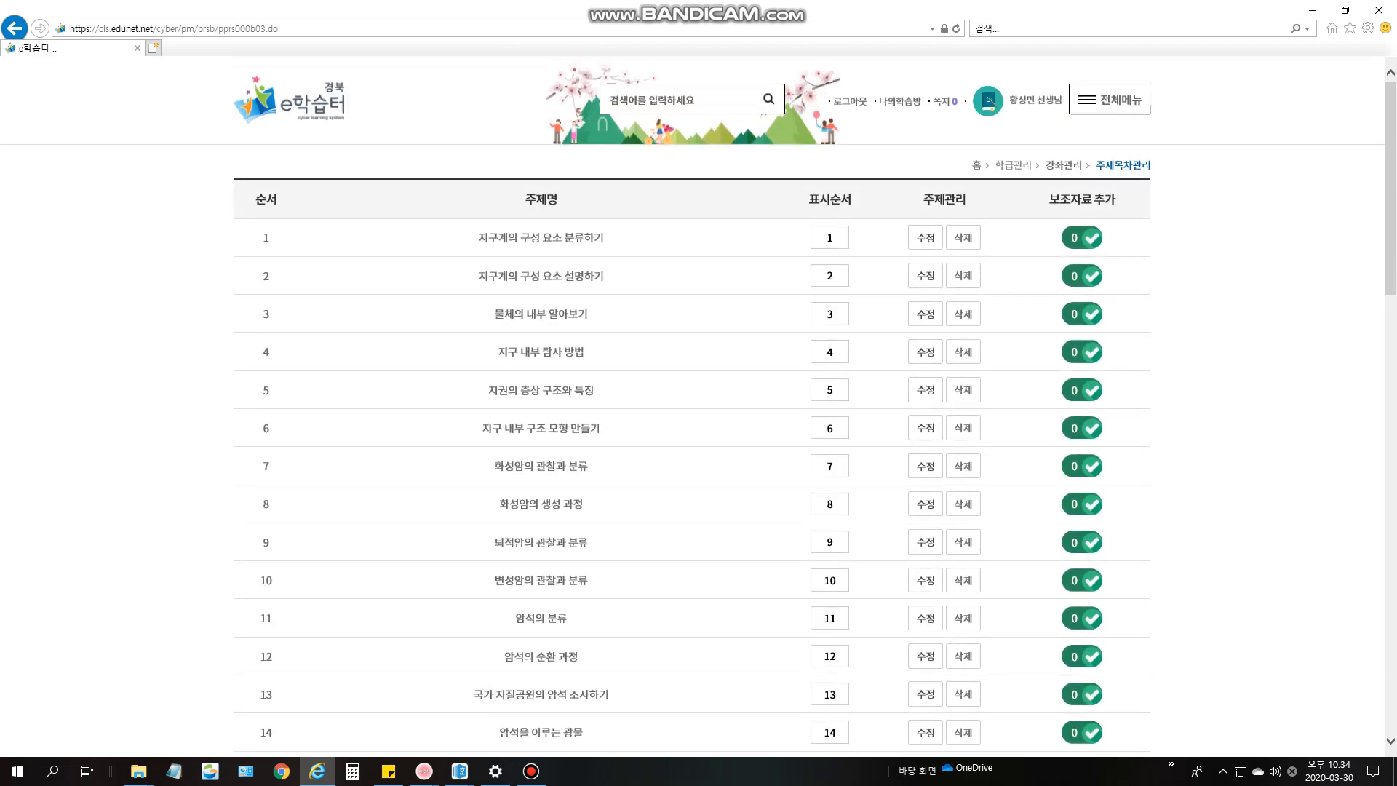
pyautogui.scroll(-10, 540, 264)
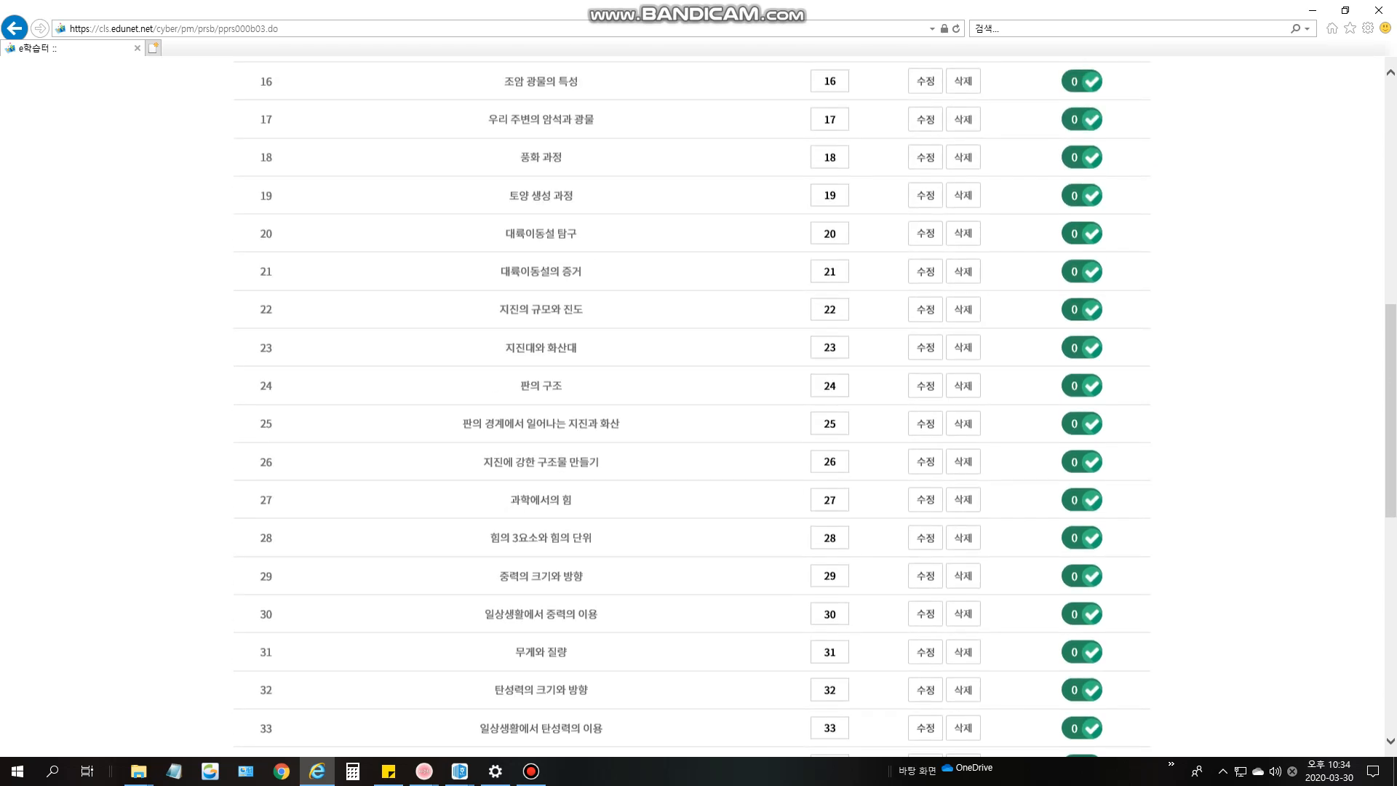
pyautogui.scroll(-9, 692, 407)
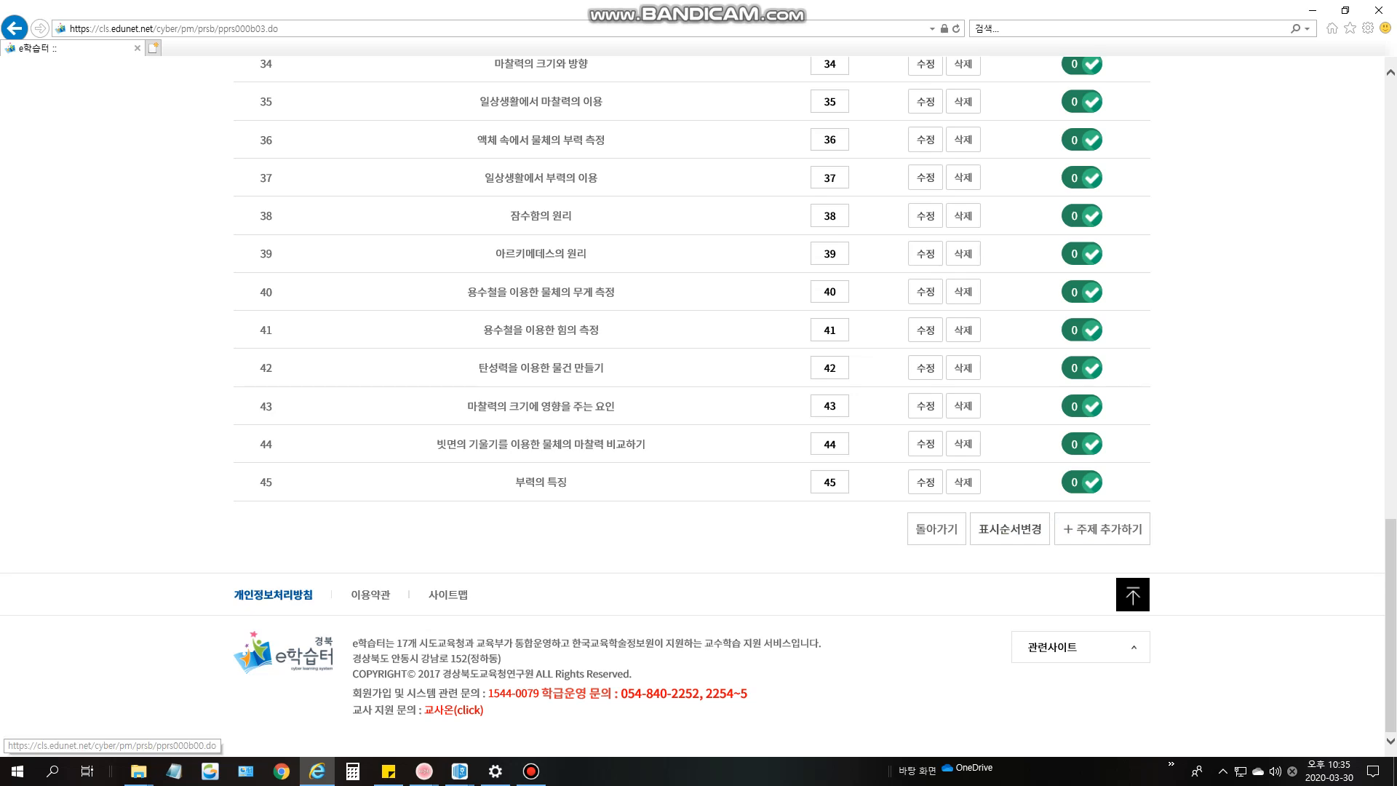
pyautogui.scroll(10, 699, 408)
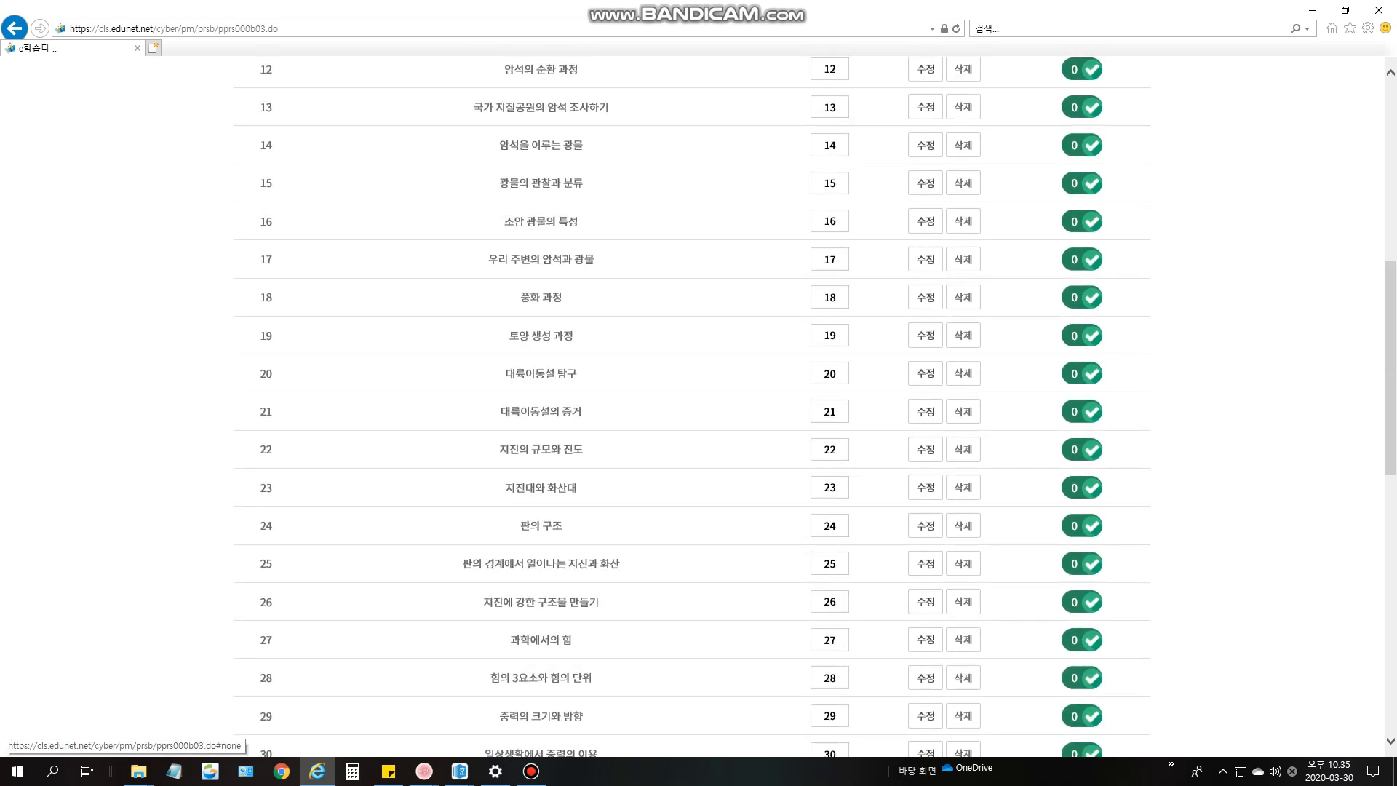
pyautogui.scroll(8, 541, 313)
pyautogui.scroll(-15, 540, 314)
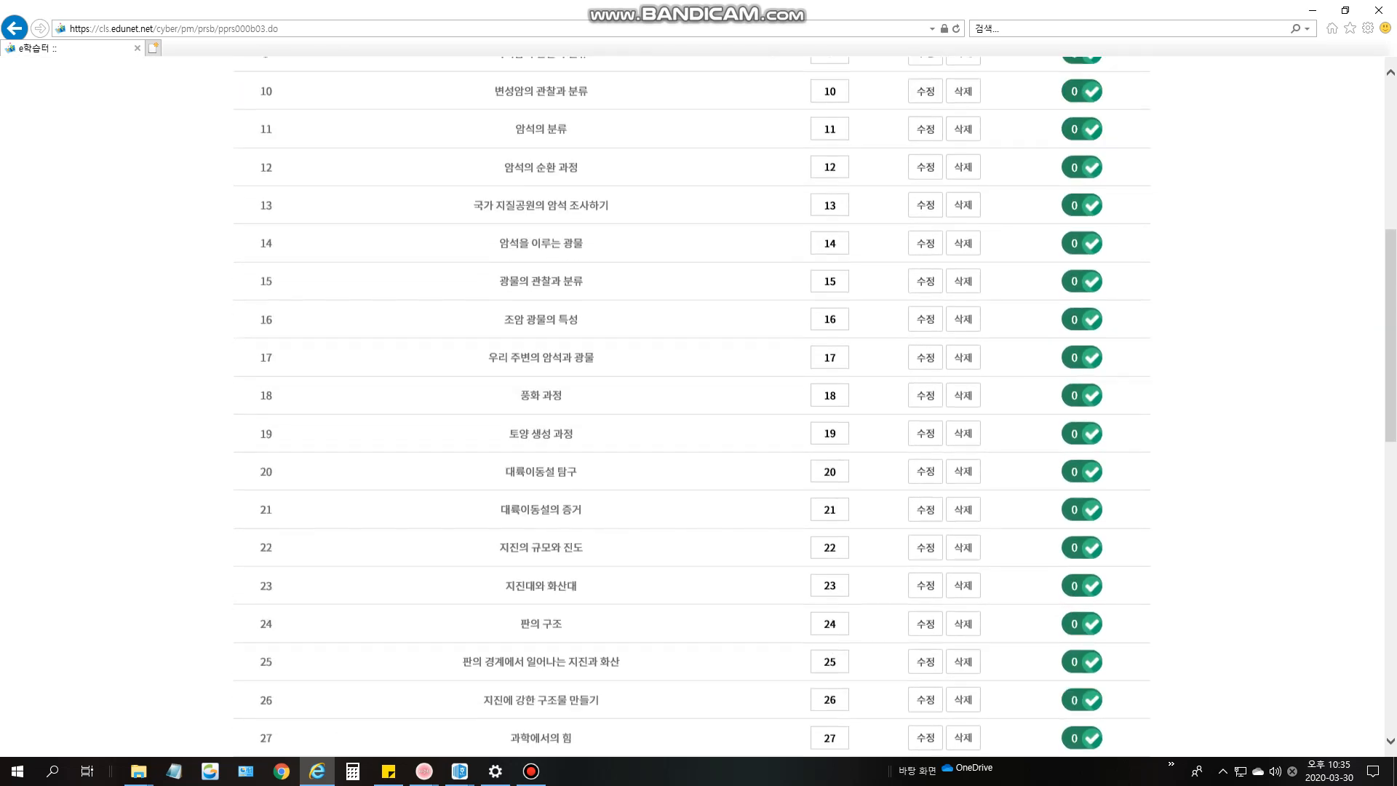
# - Add a user topic (사용자 주제등록) named 퐝슈타인과학 지권심화 to the course and confirm its registration
pyautogui.click(1103, 529)
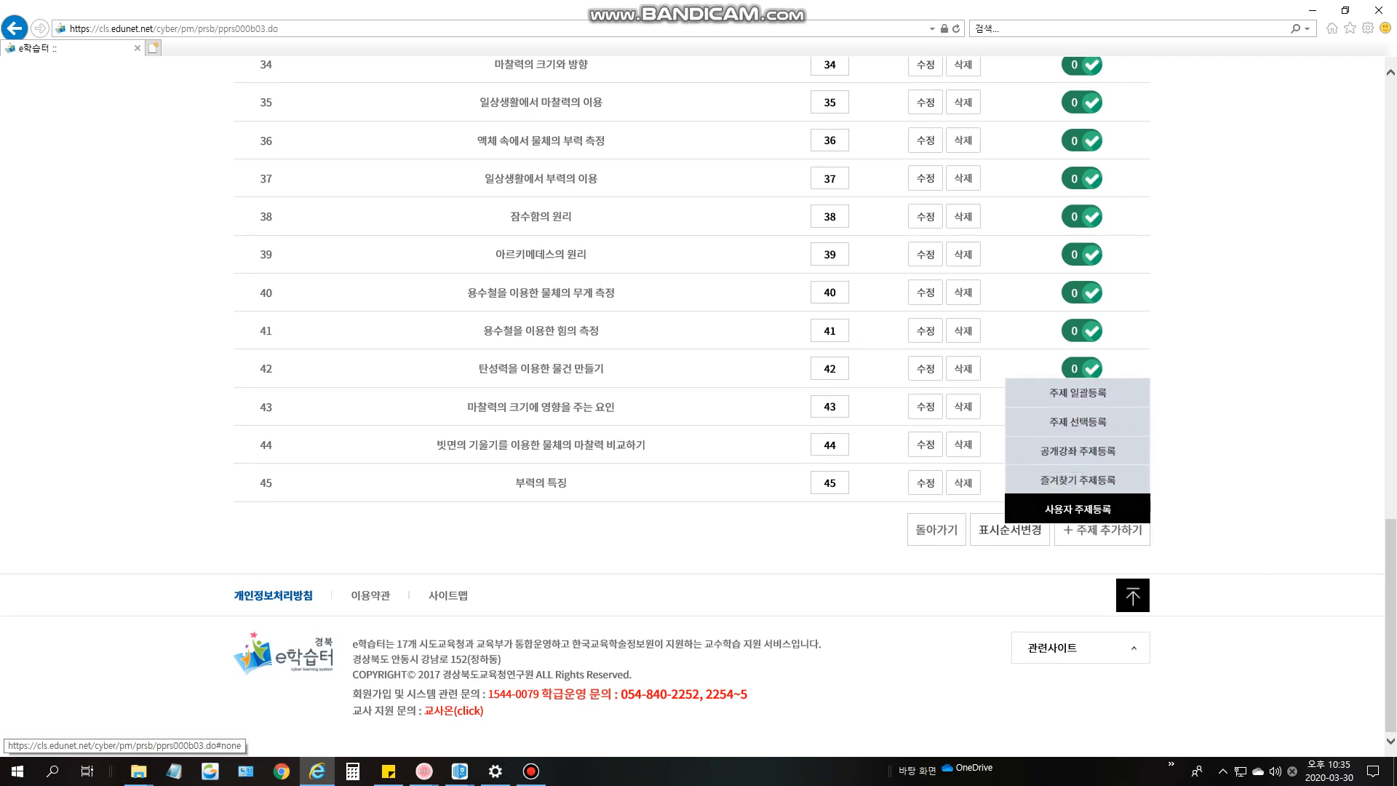
pyautogui.click(1078, 508)
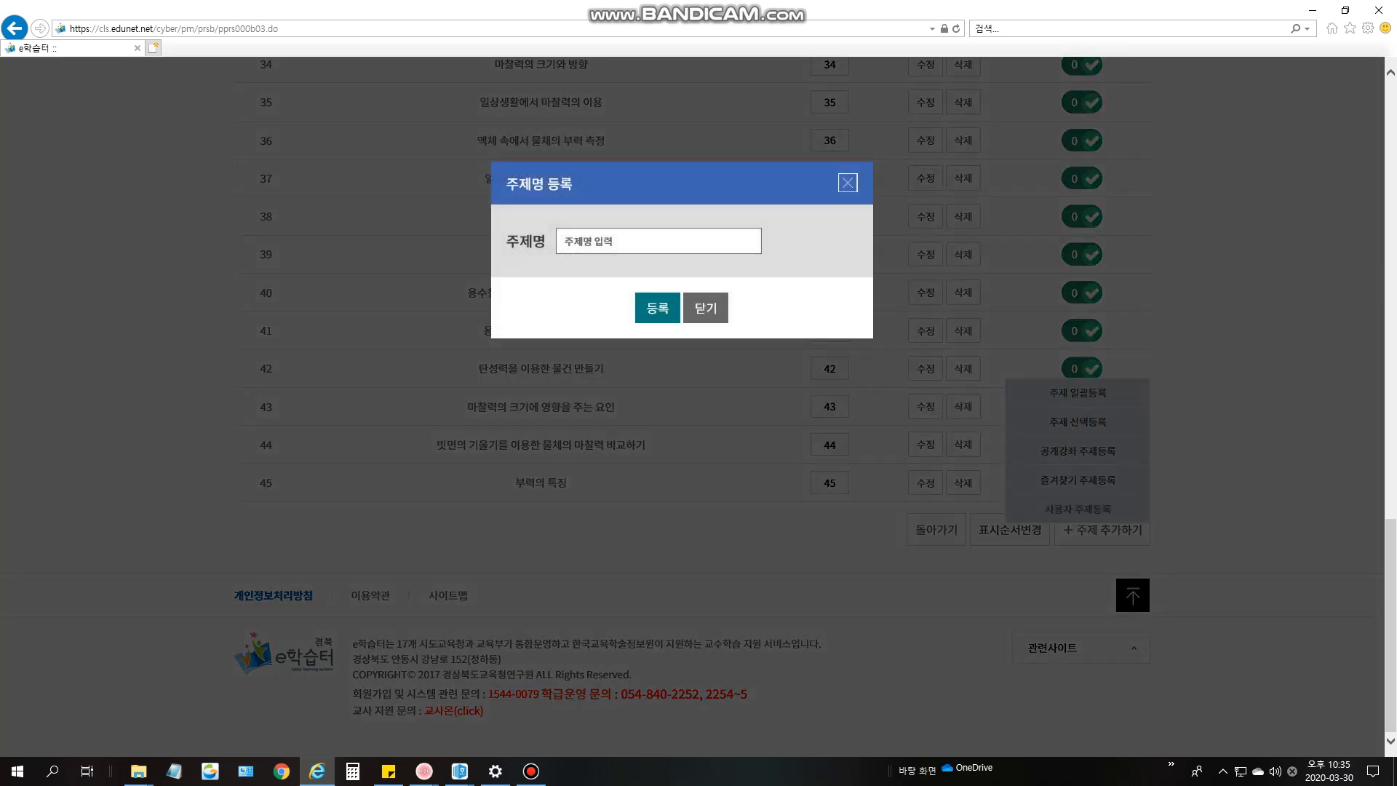
pyautogui.click(626, 241)
pyautogui.write('꽝슈타인과학 지권심화')
pyautogui.click(658, 308)
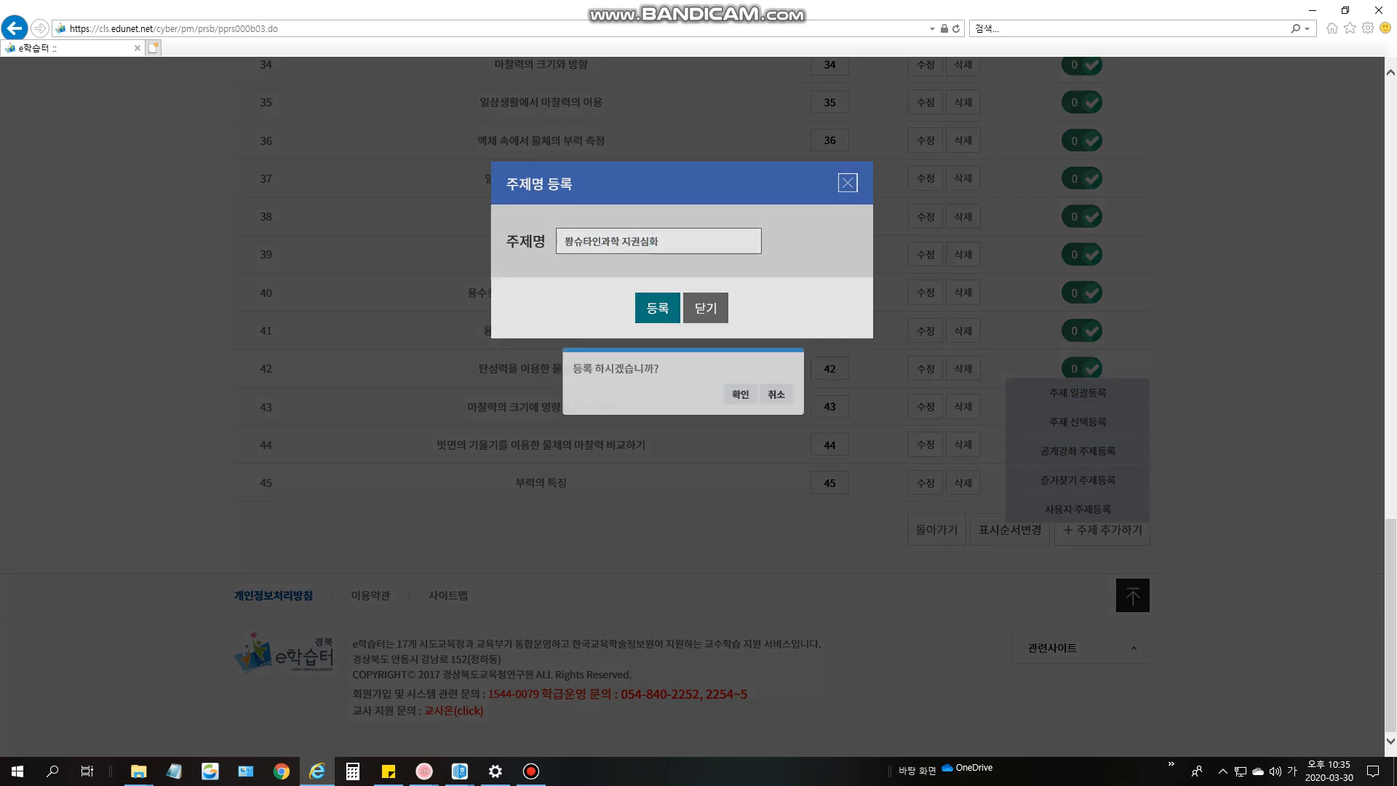
pyautogui.click(758, 421)
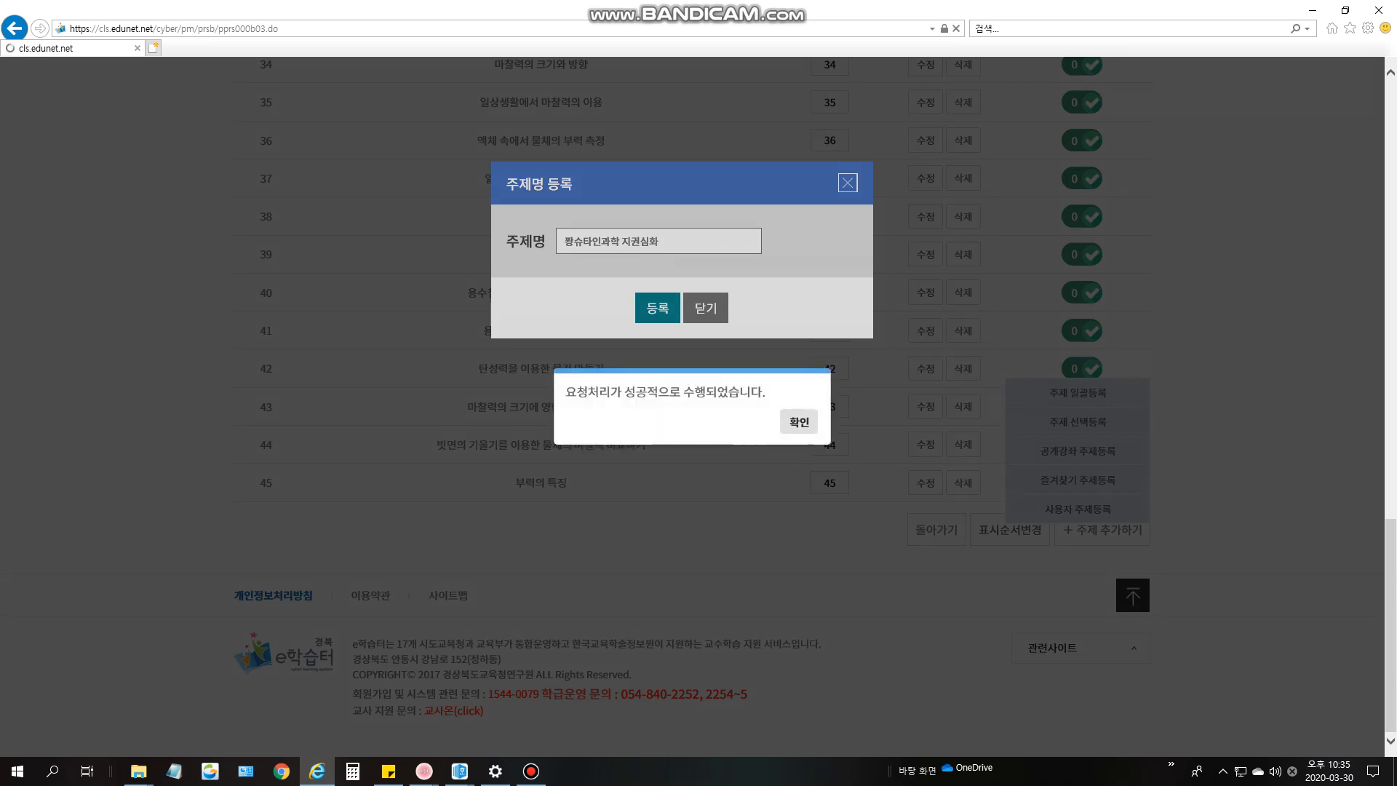
pyautogui.click(798, 421)
# - Open the topic 퐝슈타인과학 지권심화 for editing, view its user content form (사용자 콘텐츠 추가) and cancel the form
pyautogui.scroll(-15, 540, 482)
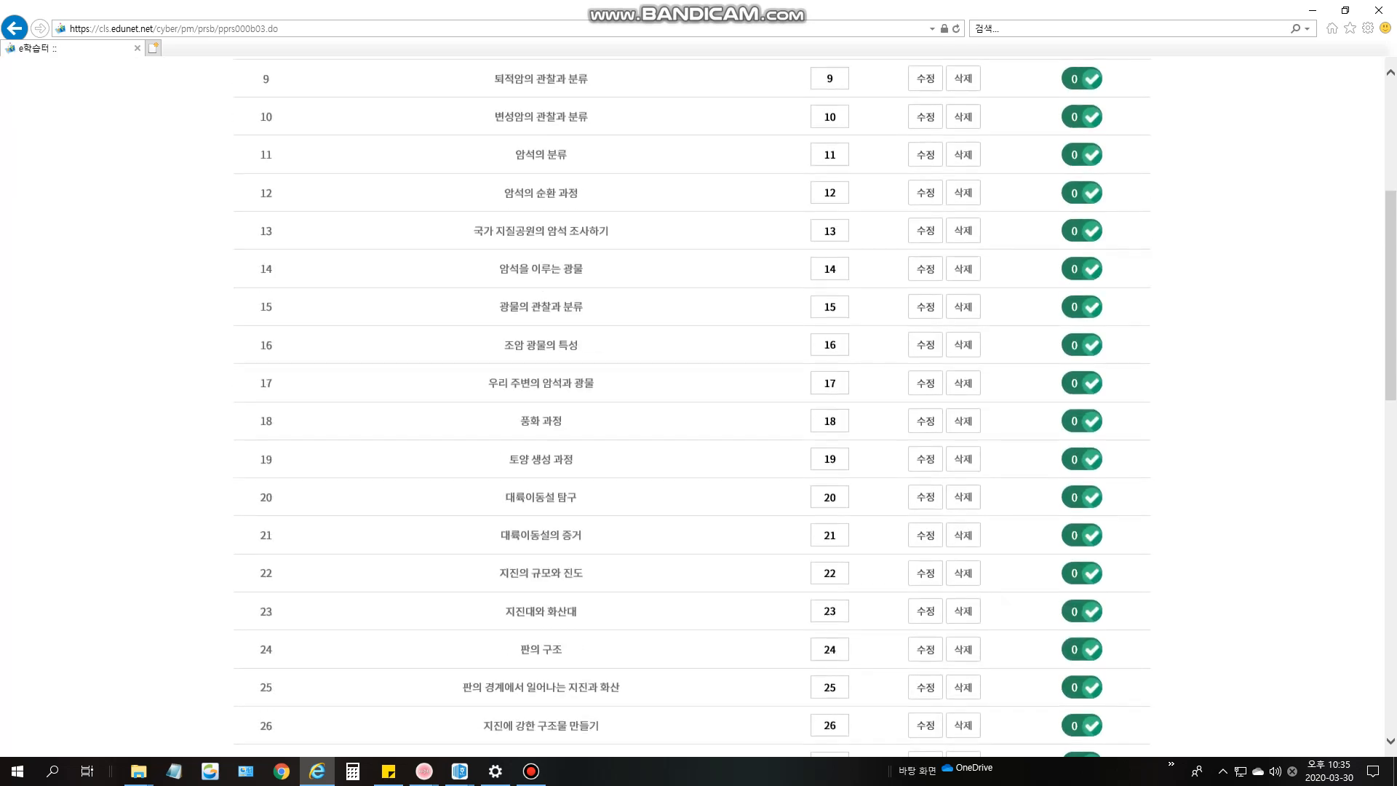
pyautogui.click(541, 482)
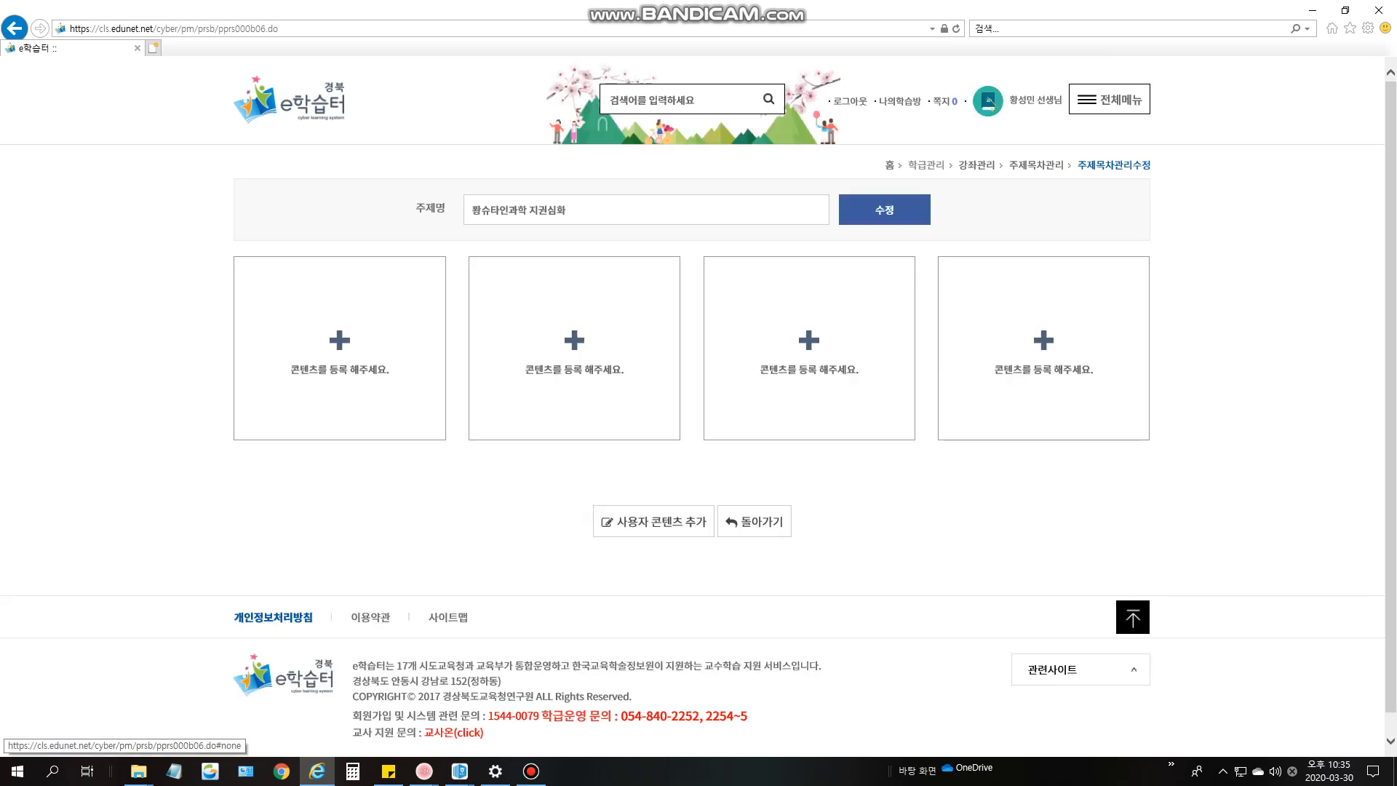
pyautogui.click(653, 522)
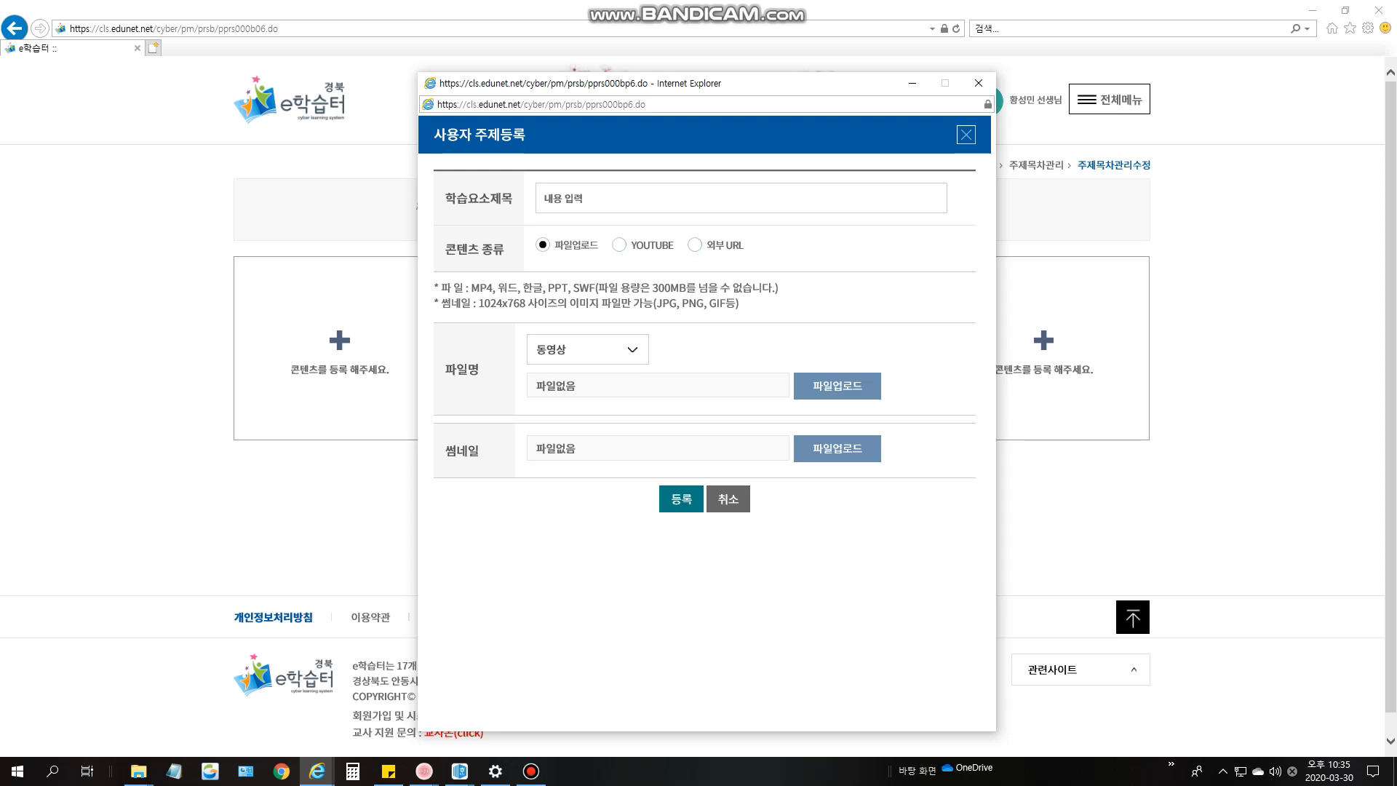
pyautogui.click(727, 500)
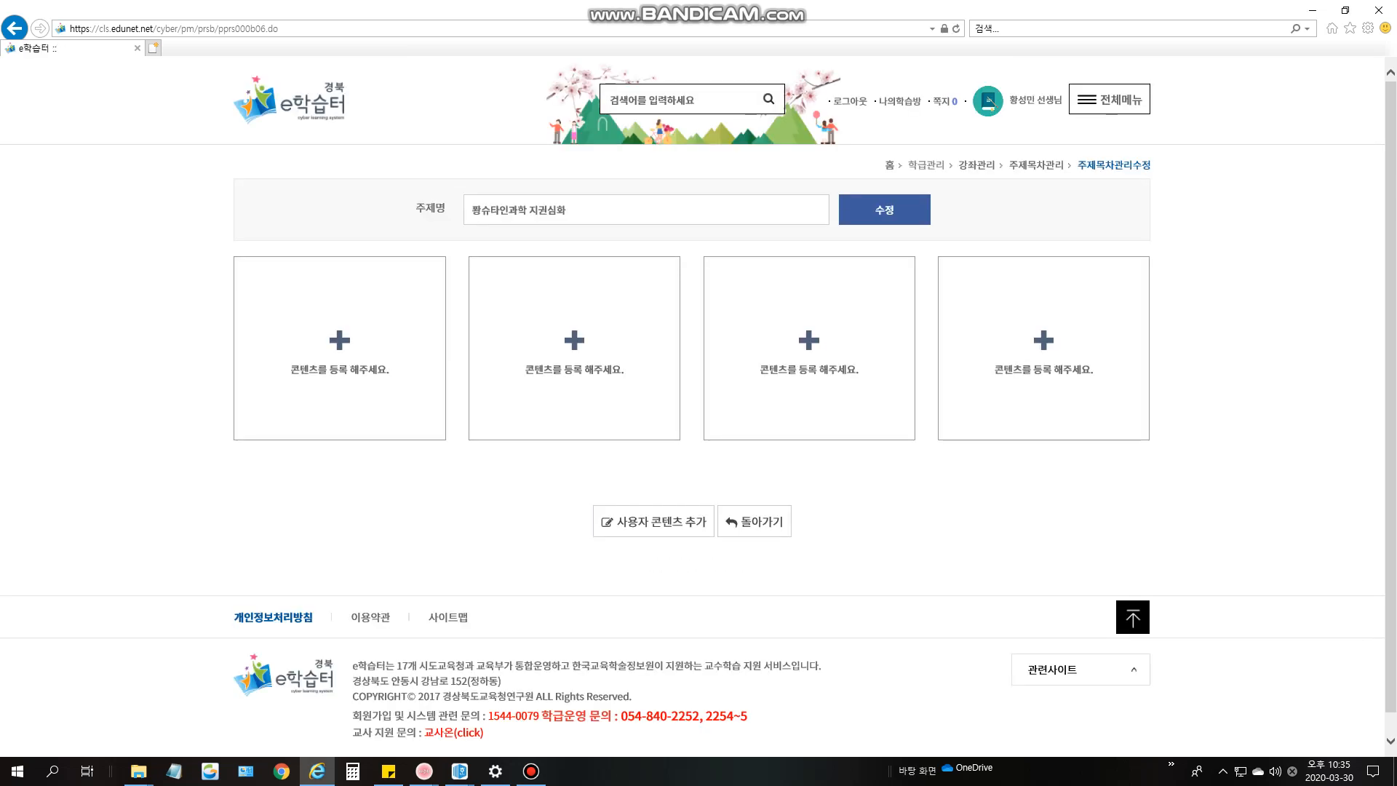
# - Return to the topic list, open 지구계의 구성 요소 분류하기 for editing, and view and close its user content form
pyautogui.click(15, 28)
pyautogui.click(15, 29)
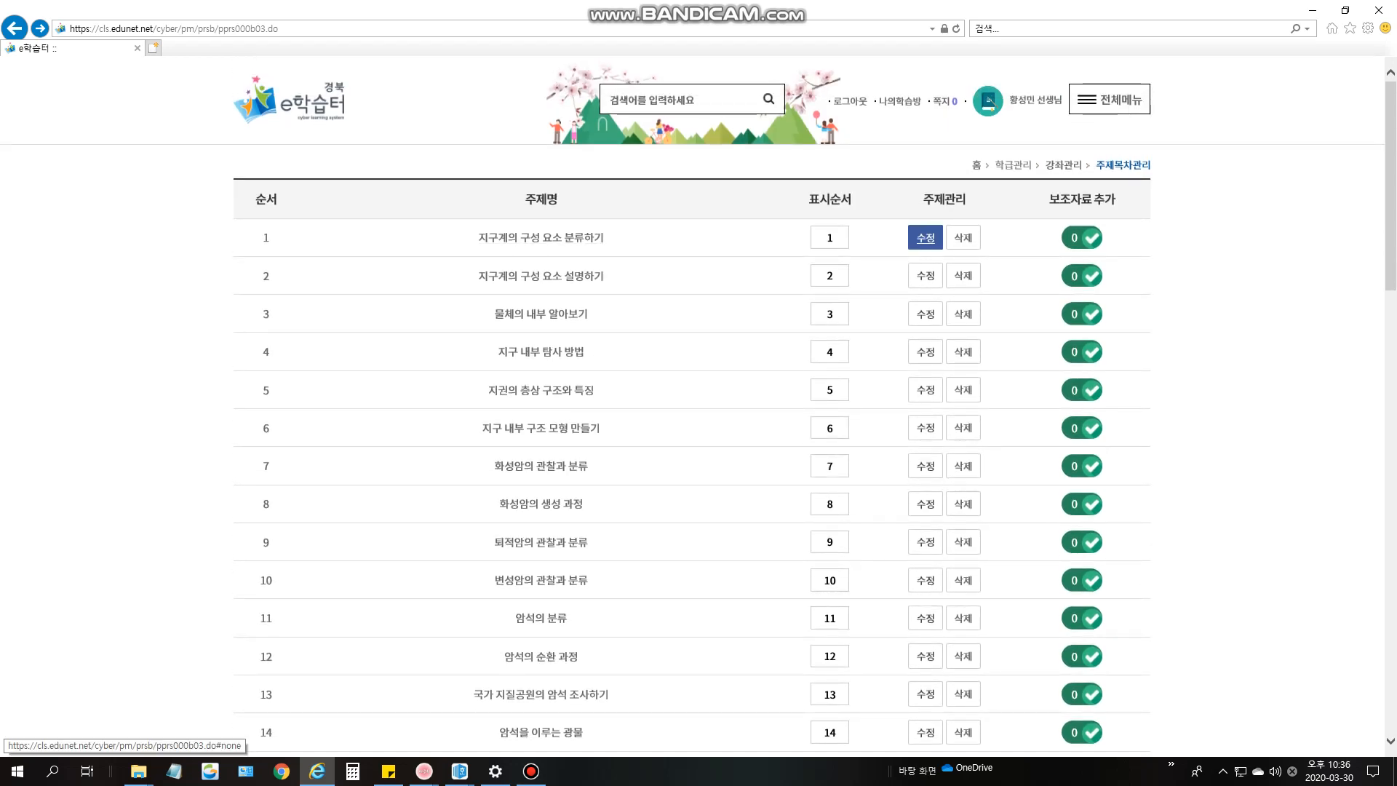
pyautogui.click(925, 237)
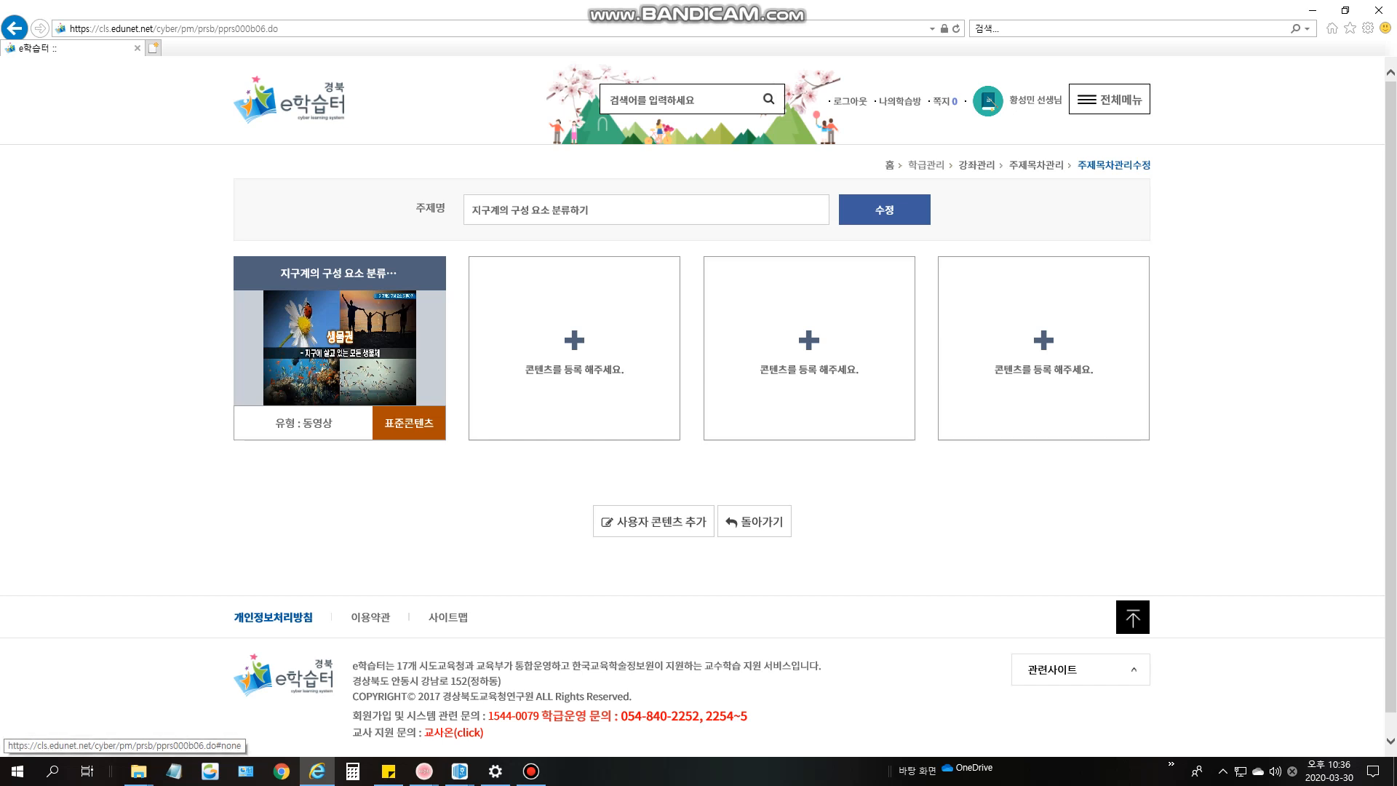
pyautogui.click(653, 522)
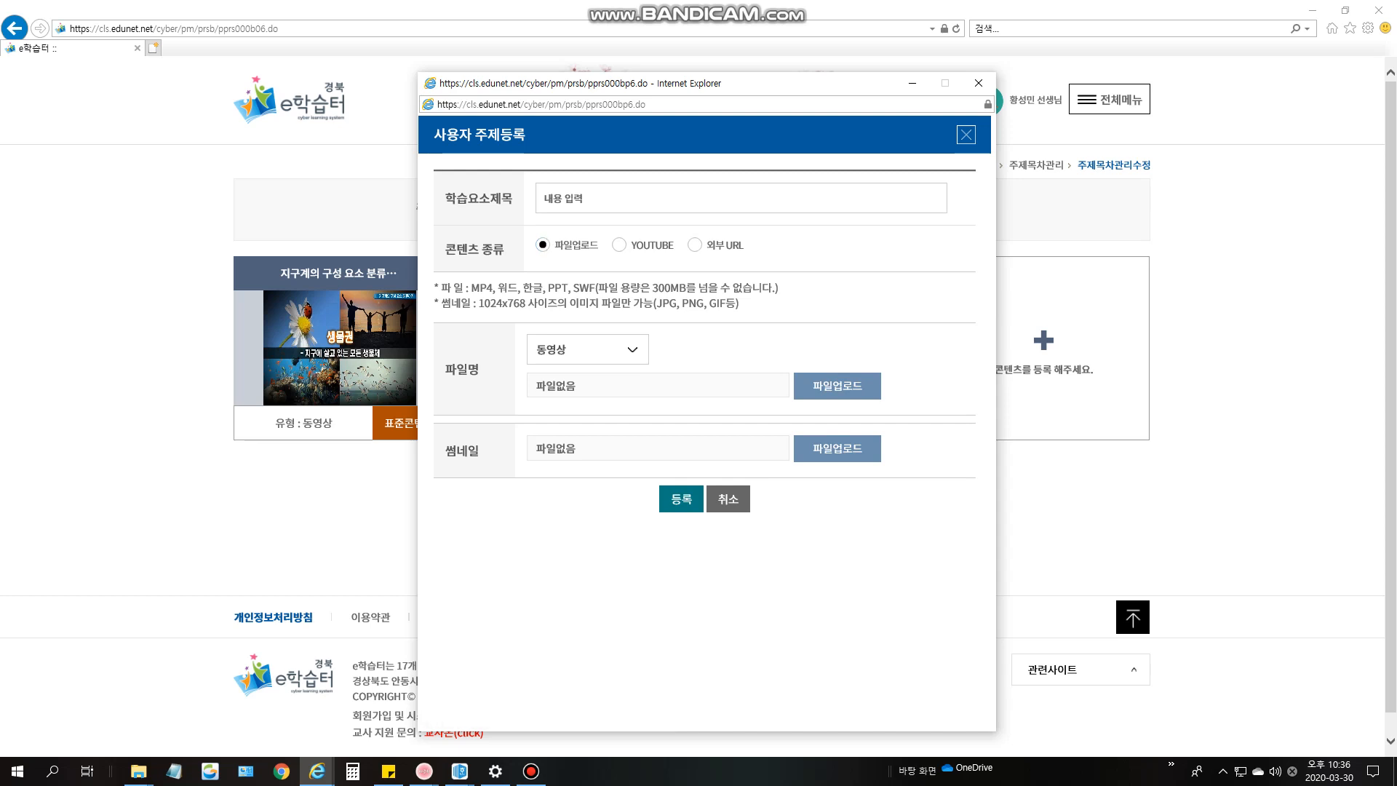
pyautogui.click(978, 83)
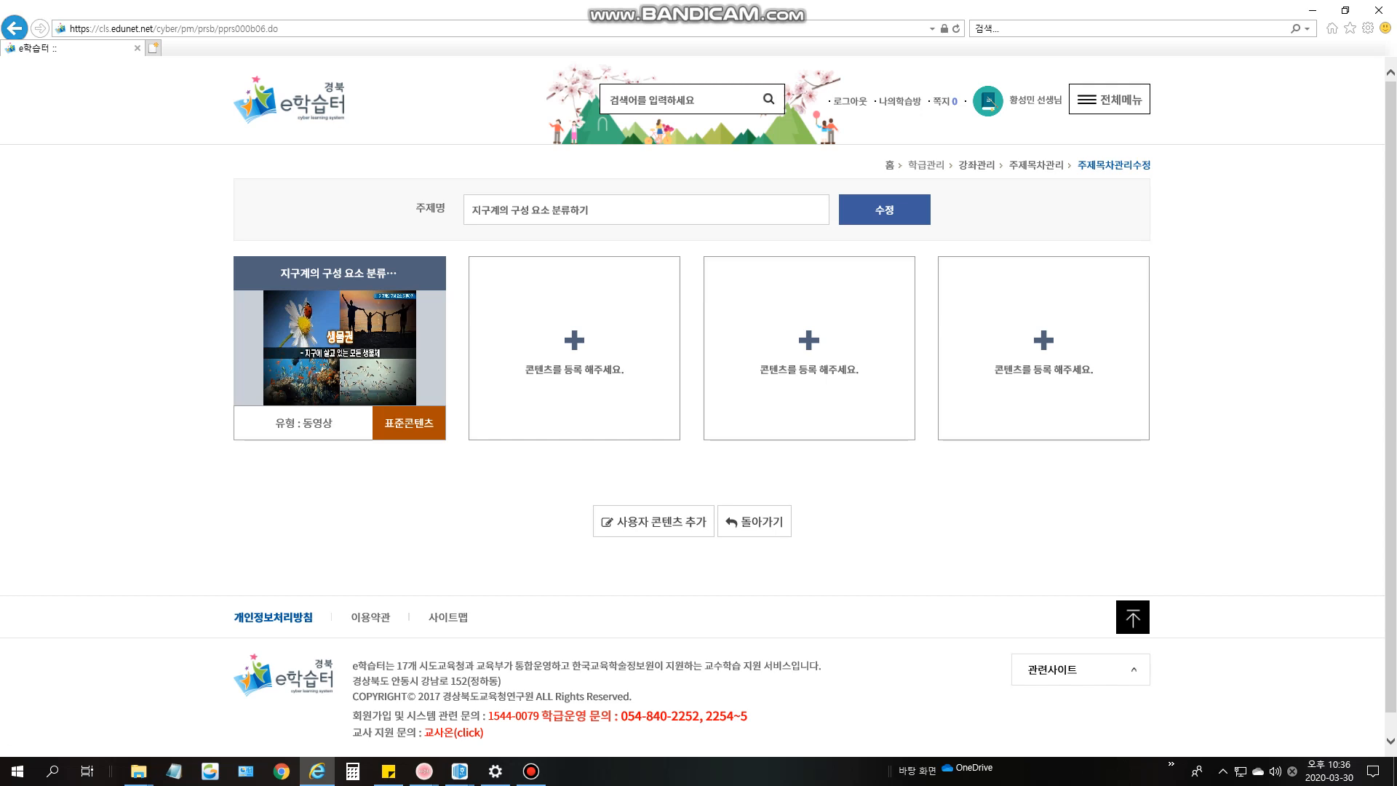
# - Open the class board management page (게시판관리)
pyautogui.click(14, 28)
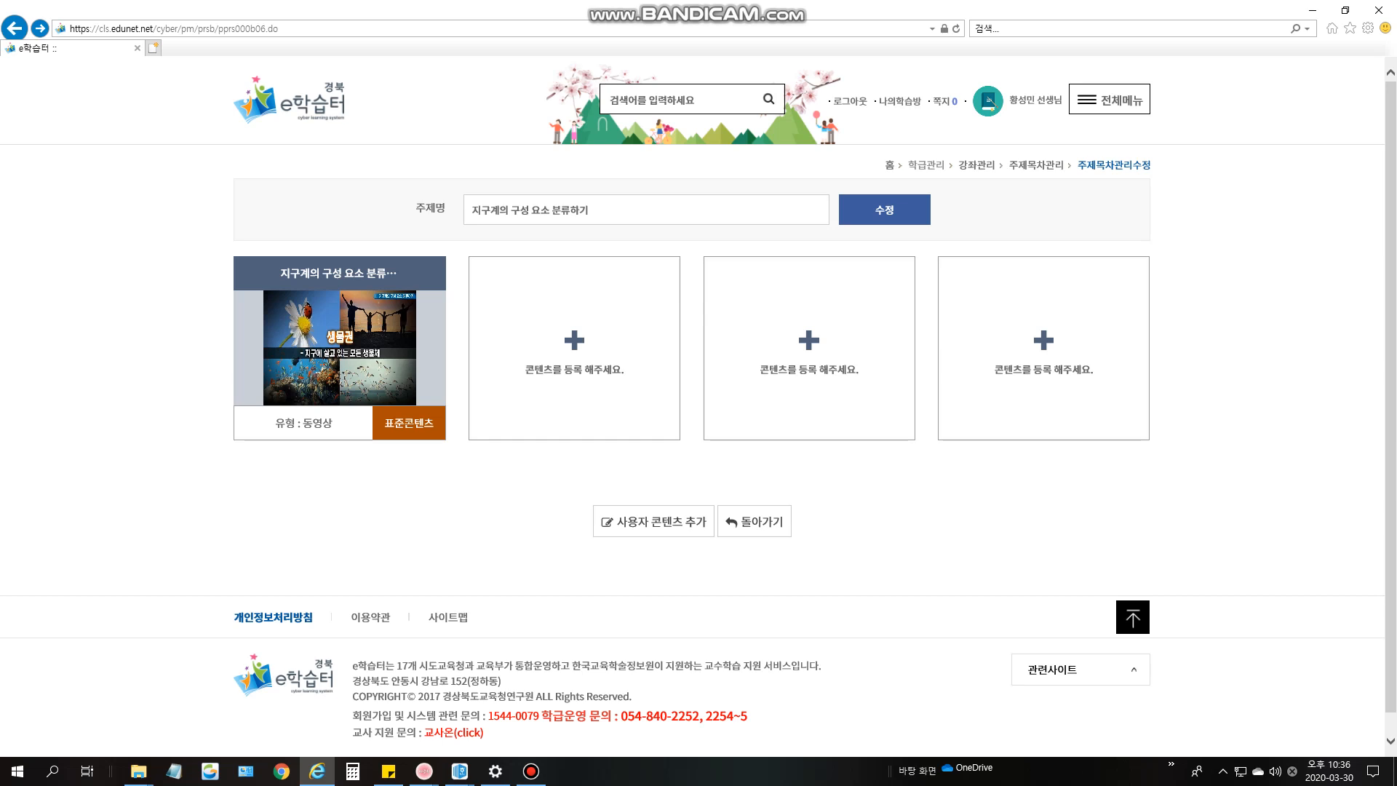
pyautogui.click(1110, 99)
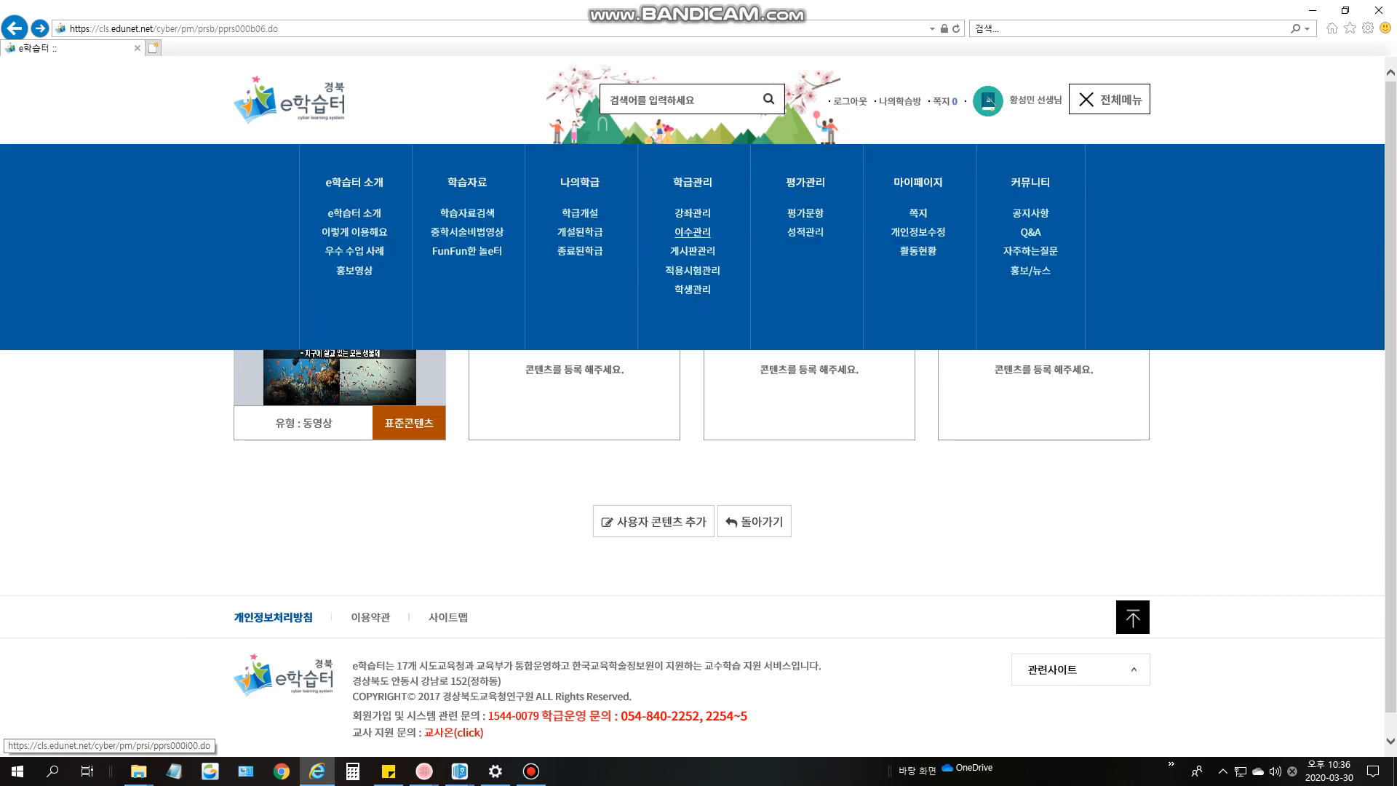
pyautogui.click(693, 251)
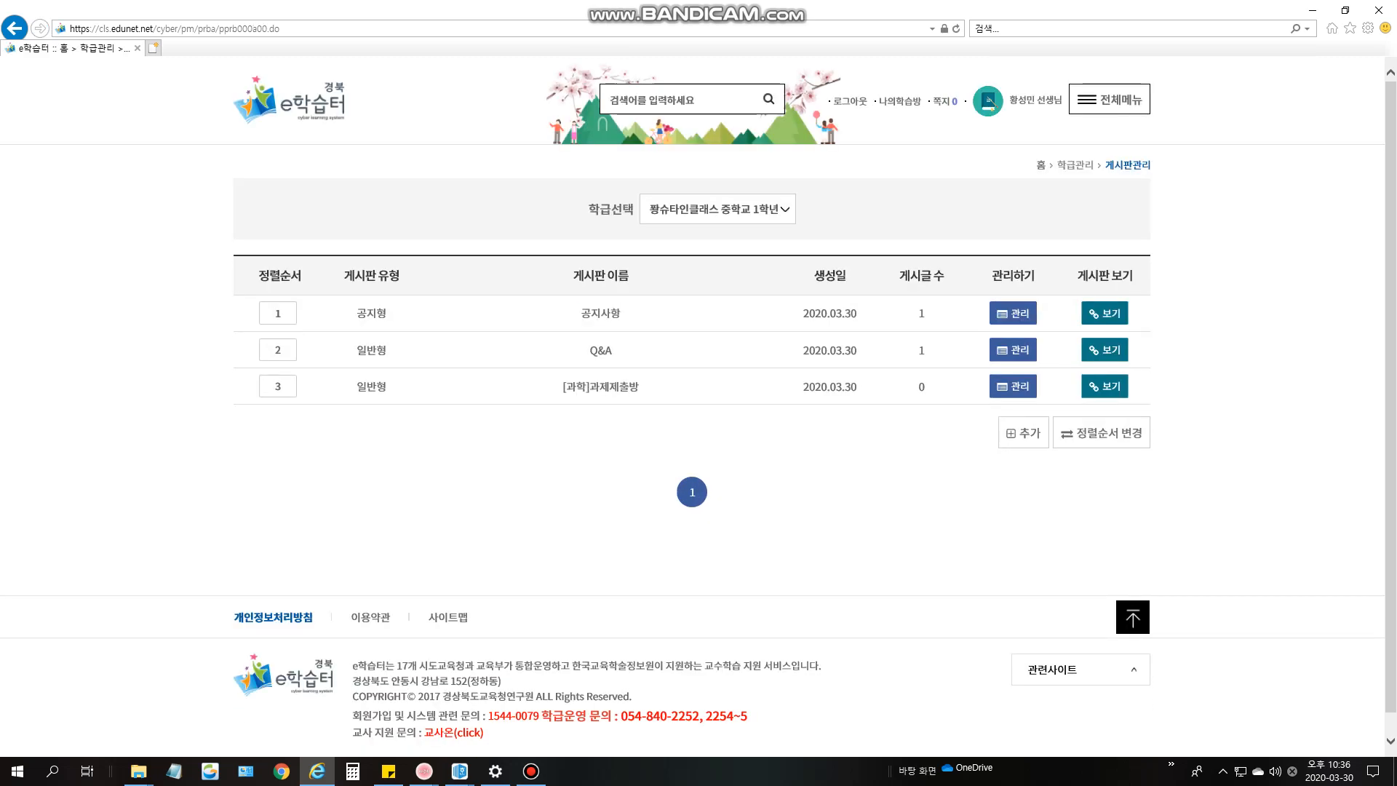
# - View the 공지사항 board's posts, return to the board list and highlight the board name [과학]과제제출방
pyautogui.click(1106, 313)
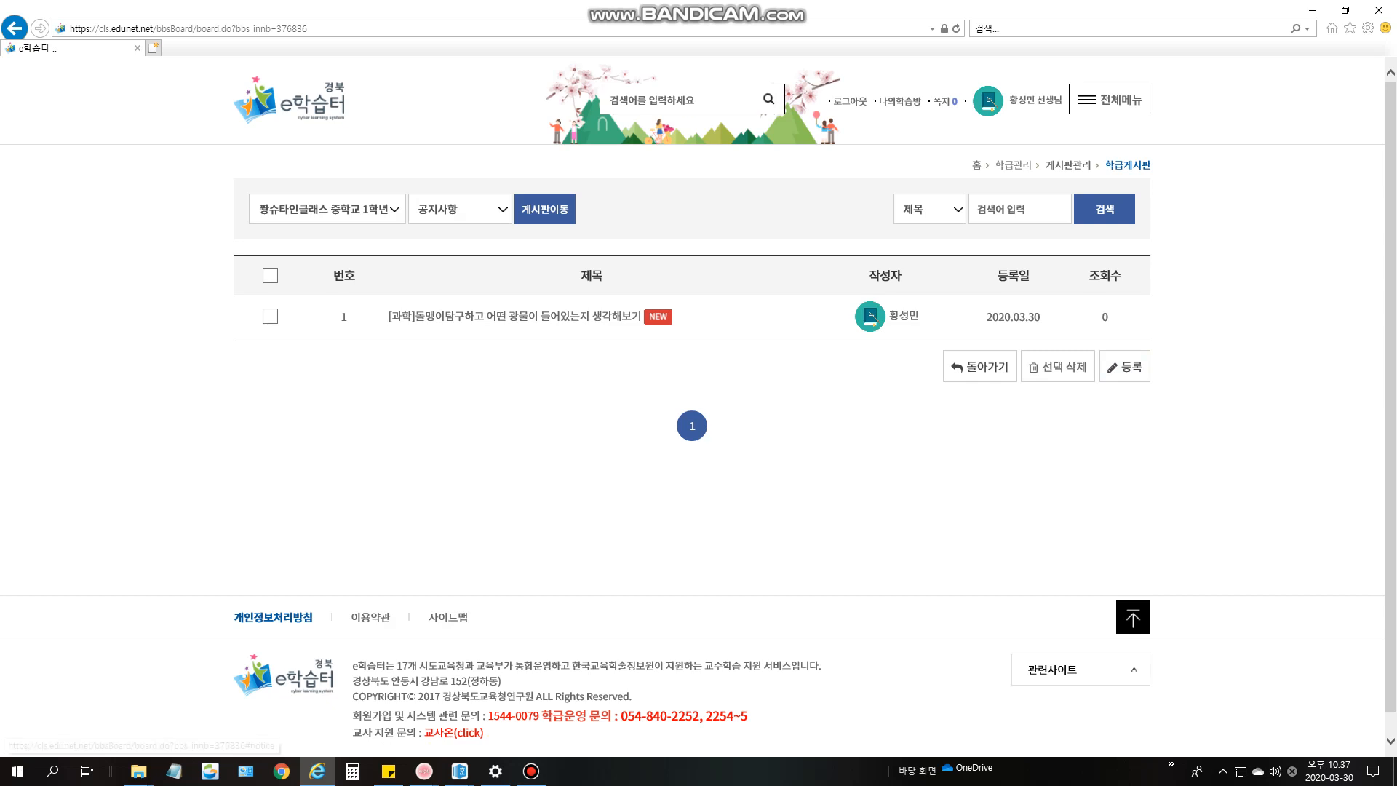
pyautogui.click(901, 101)
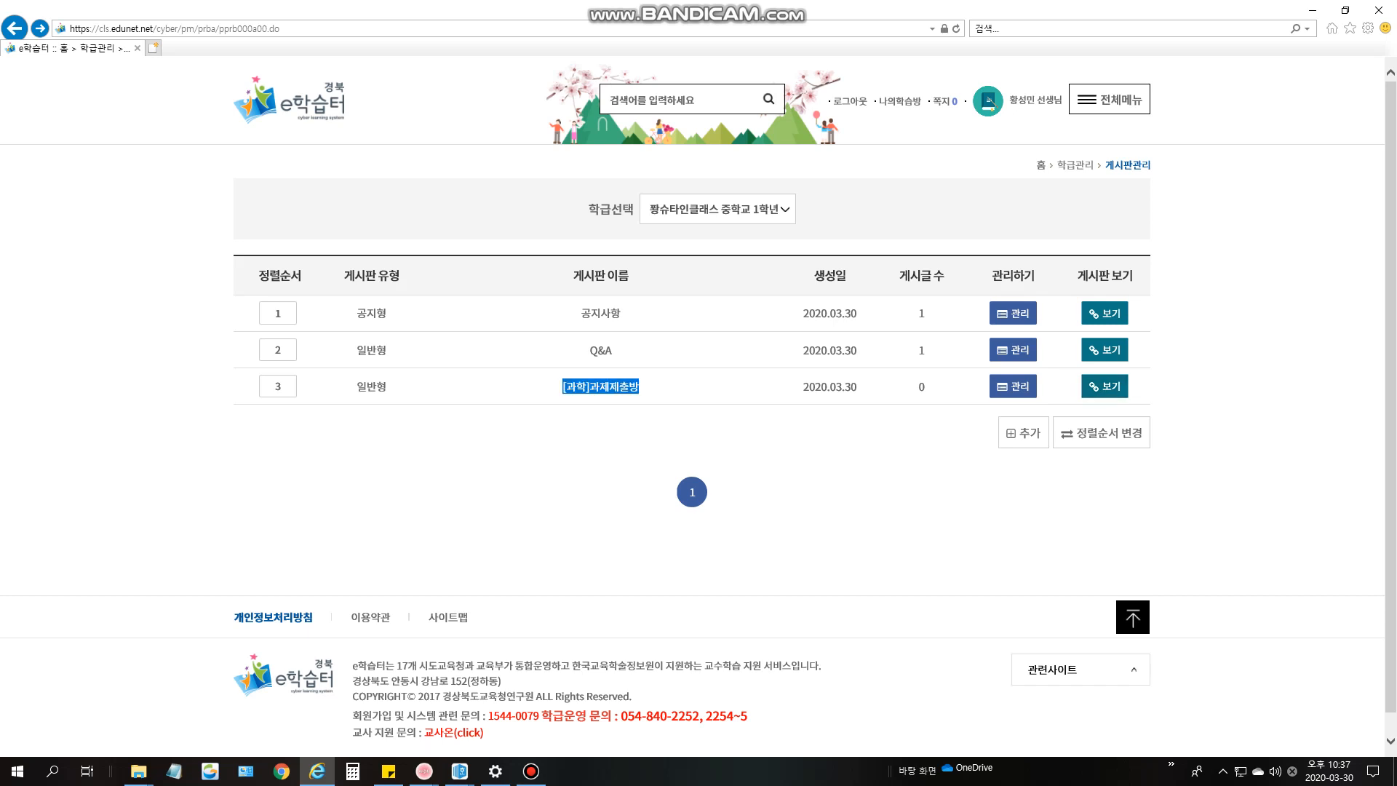
pyautogui.moveTo(562, 387); pyautogui.dragTo(639, 388)
pyautogui.click(591, 387)
pyautogui.click(641, 387)
pyautogui.click(641, 388)
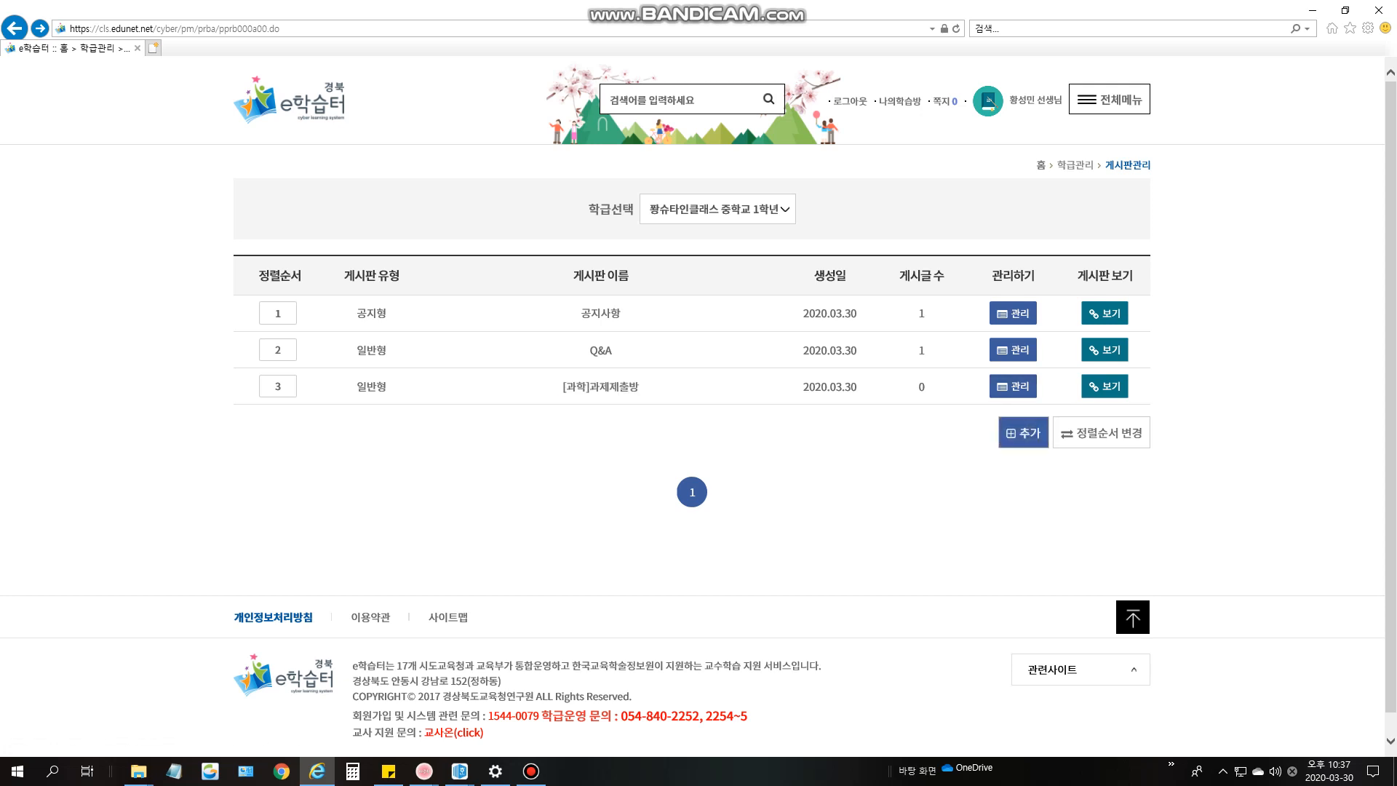
# - Start a new class board of type 일반형 and name it [수학]과제제출방
pyautogui.click(1023, 432)
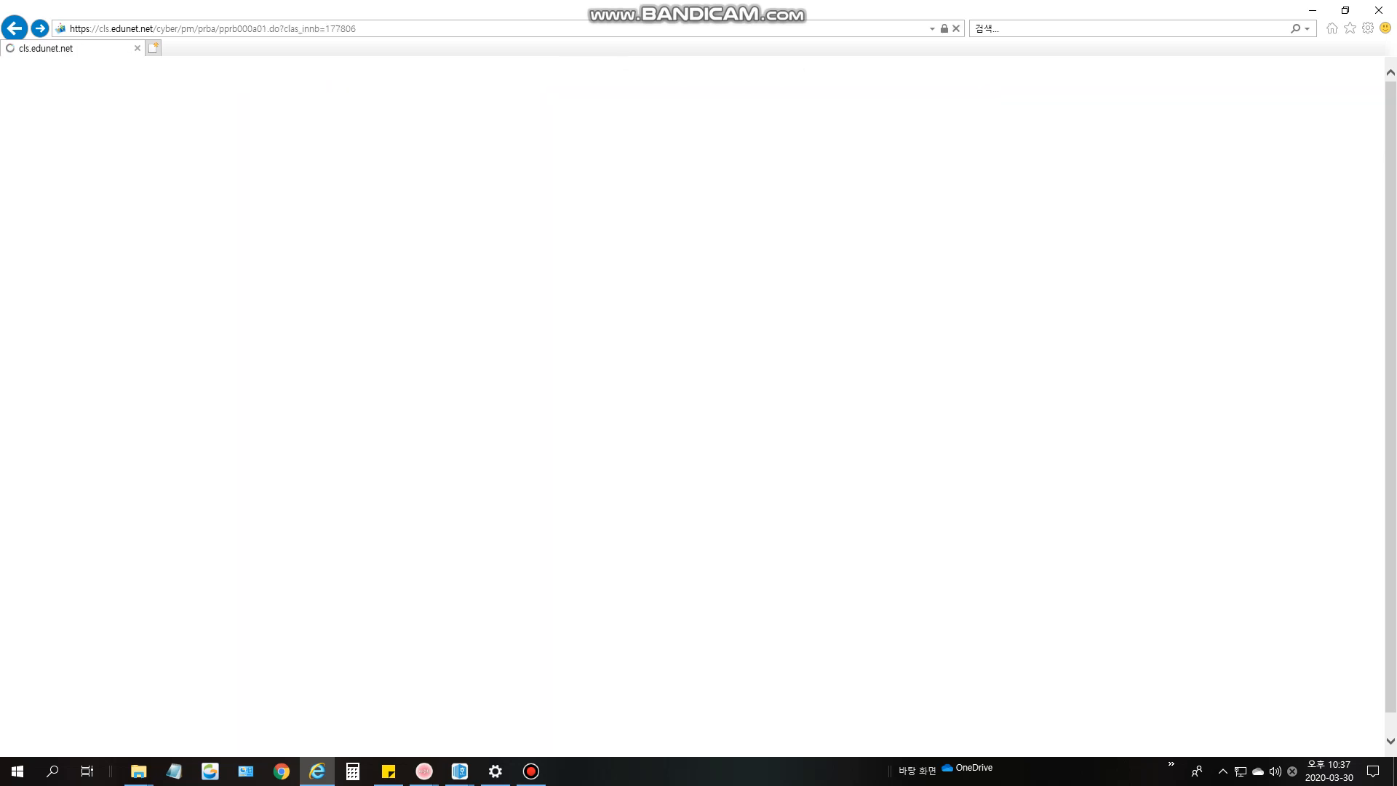
pyautogui.click(442, 254)
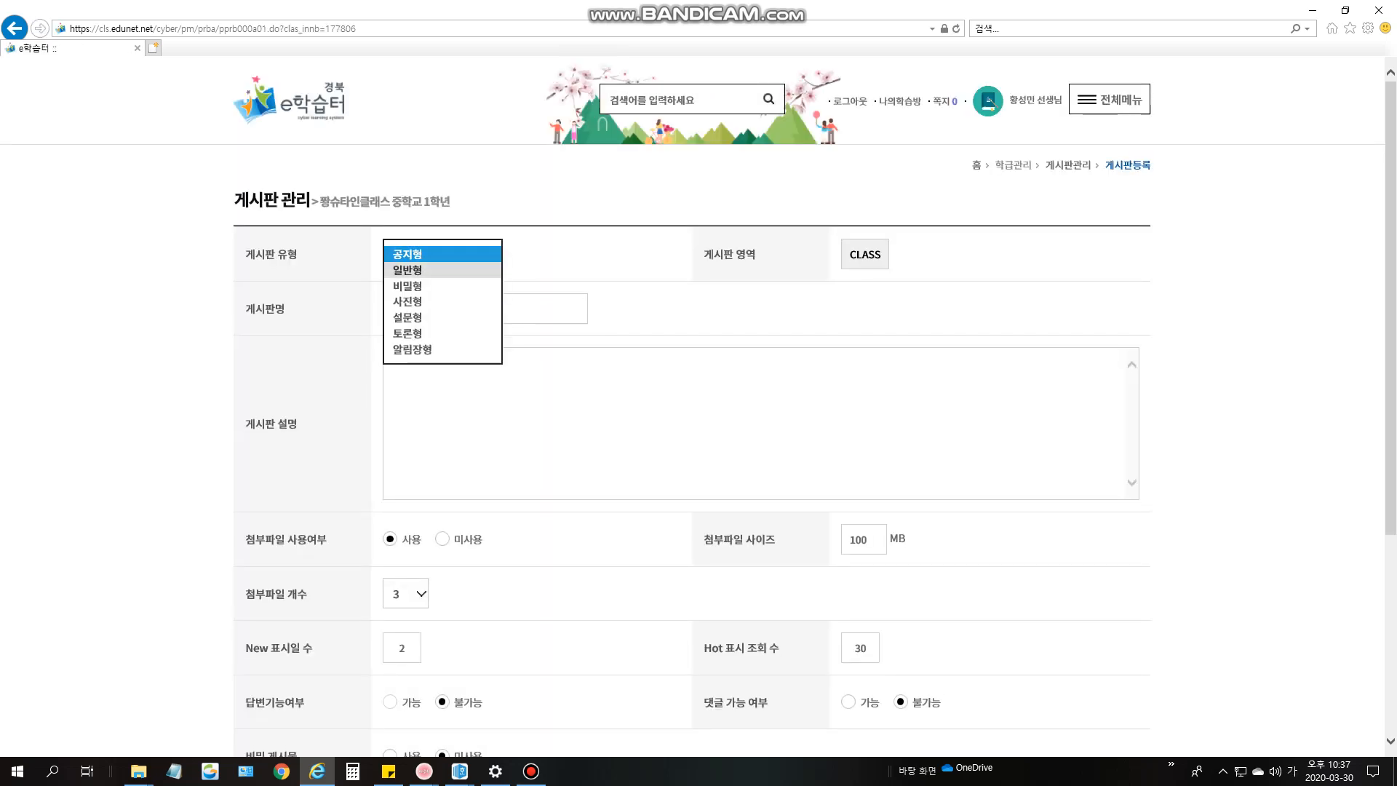
pyautogui.click(436, 266)
pyautogui.click(466, 309)
pyautogui.write('[과제')
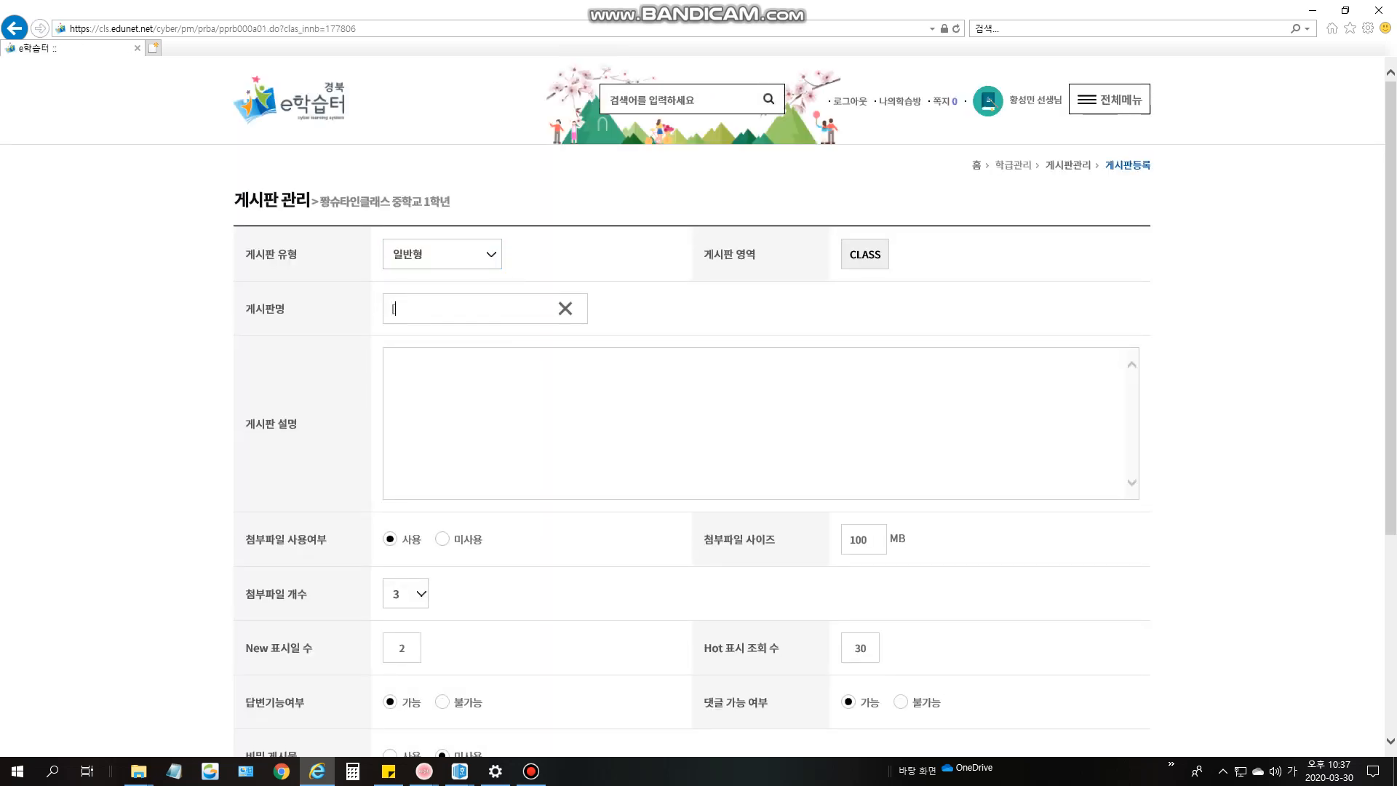
pyautogui.press('BackSpace')
pyautogui.press('BackSpace')
pyautogui.press('BackSpace')
pyautogui.write('수학]과제제출방')
# - Enter ㄱㄱㄱ as the board description, then register the new board and confirm
pyautogui.press('Tab')
pyautogui.write('ㄱㄱㄱ')
pyautogui.scroll(-4, 699, 407)
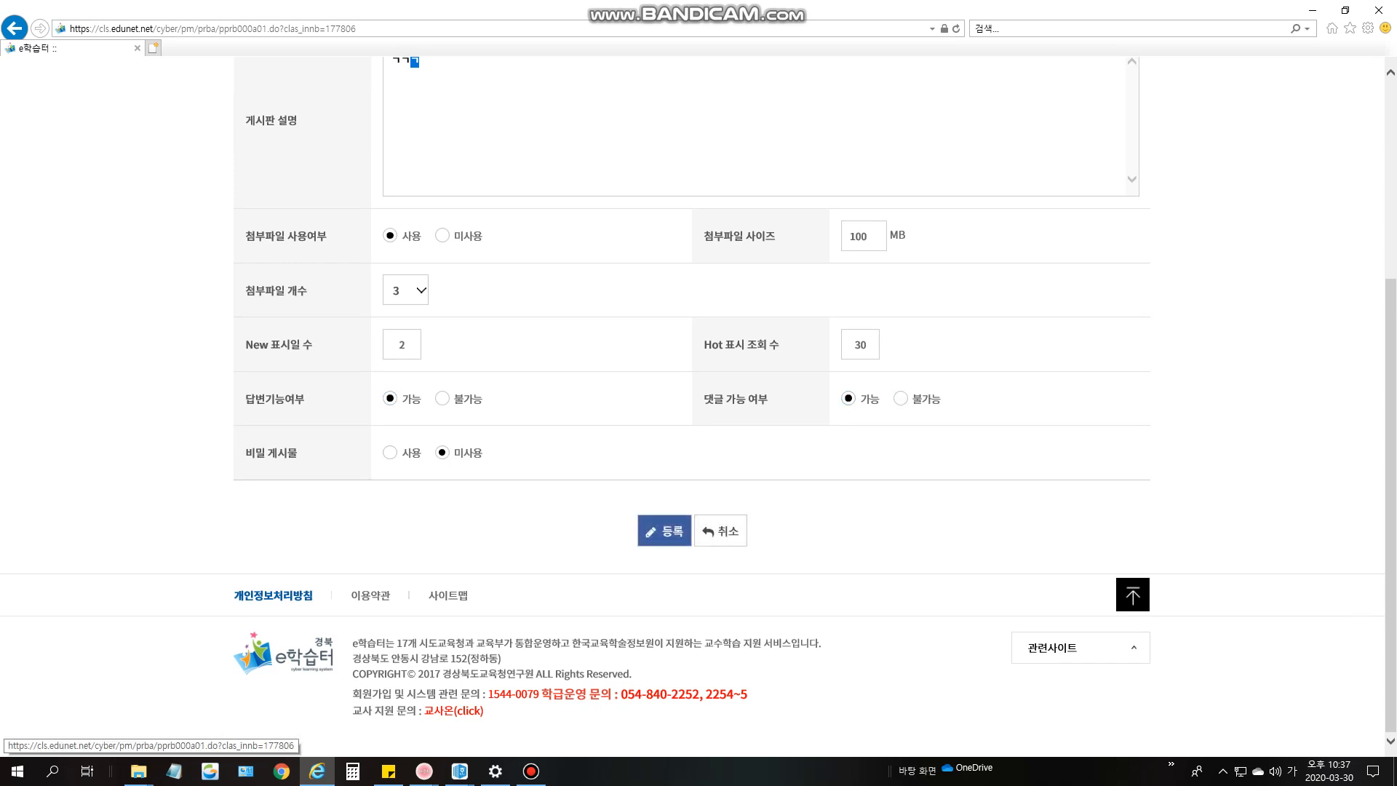
pyautogui.click(664, 530)
pyautogui.click(757, 422)
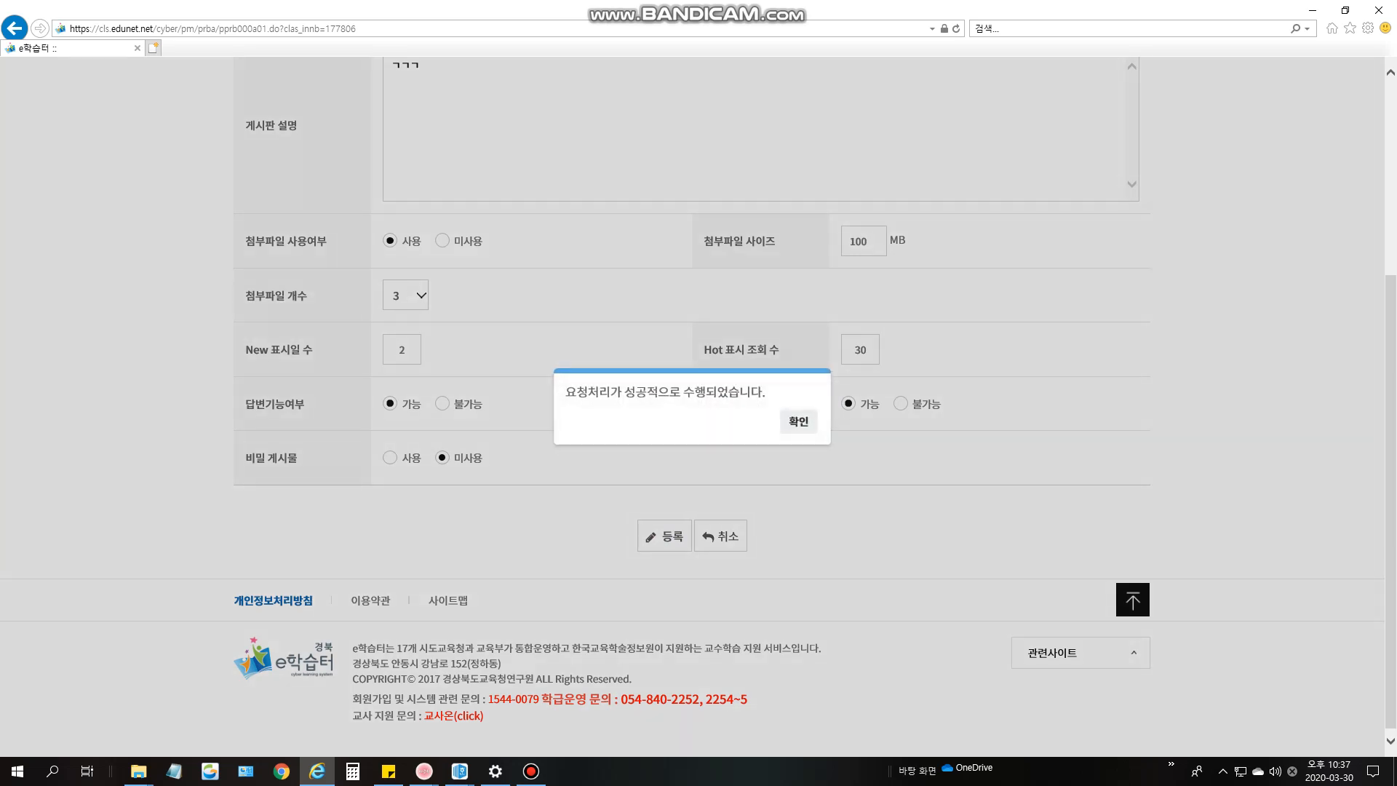
pyautogui.click(799, 421)
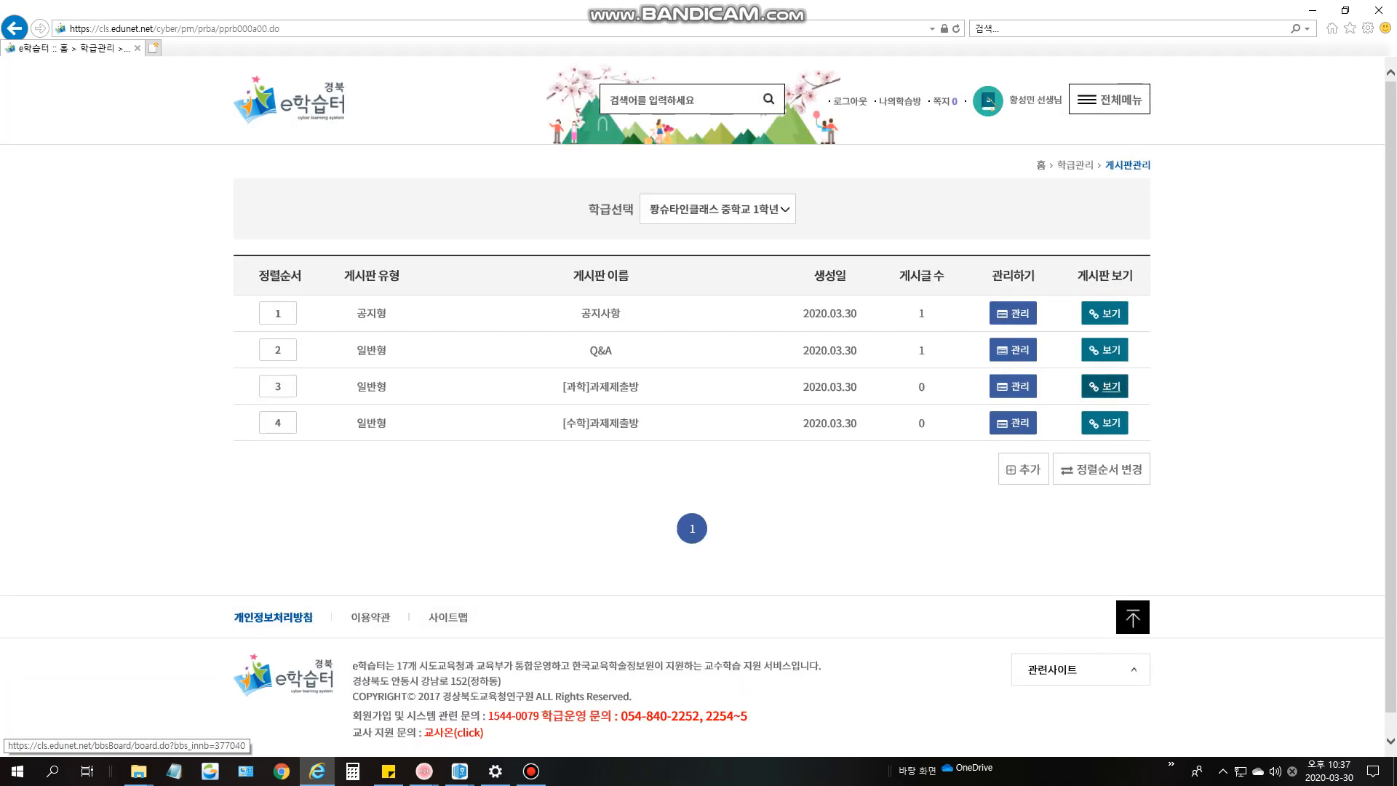
# - Start a new post on the [과학]과제제출방 board, titled [과학]중1 with the student's class number and nickname
pyautogui.click(1106, 385)
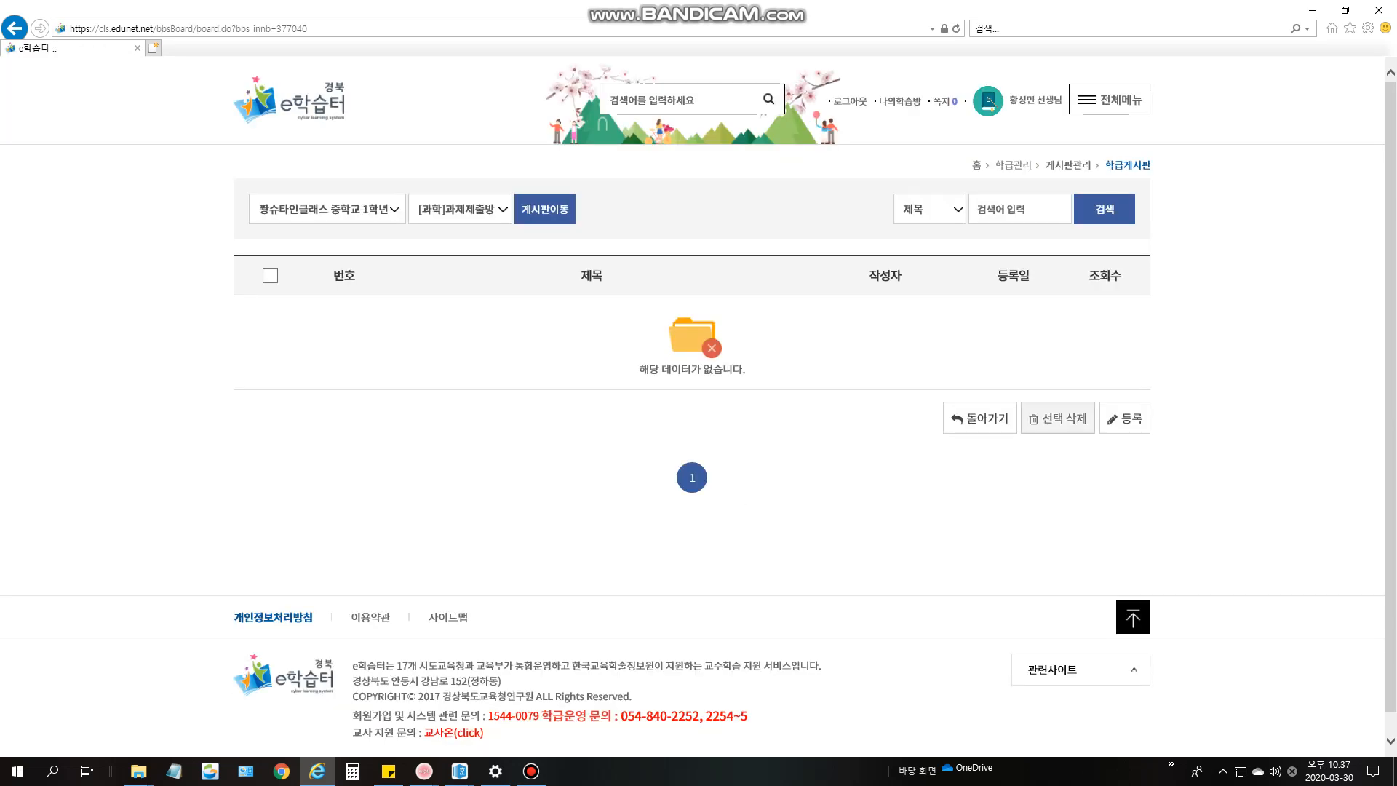
pyautogui.click(1125, 419)
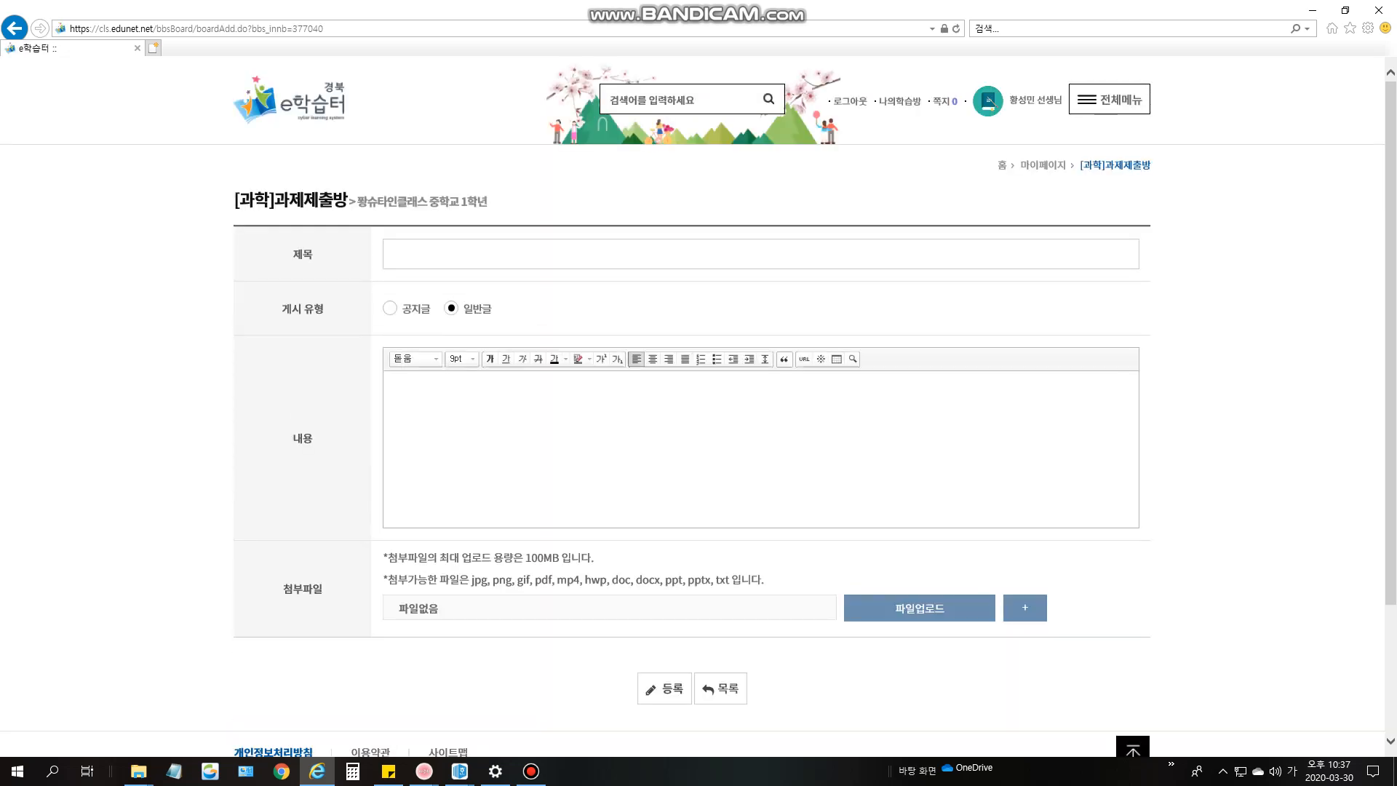
pyautogui.write('쌤님')
pyautogui.press('BackSpace')
pyautogui.press('BackSpace')
pyautogui.write('[과하')
pyautogui.write(']')
pyautogui.write('중하')
pyautogui.press('BackSpace')
pyautogui.press('BackSpace')
pyautogui.press('BackSpace')
pyautogui.write('1 15번 황')
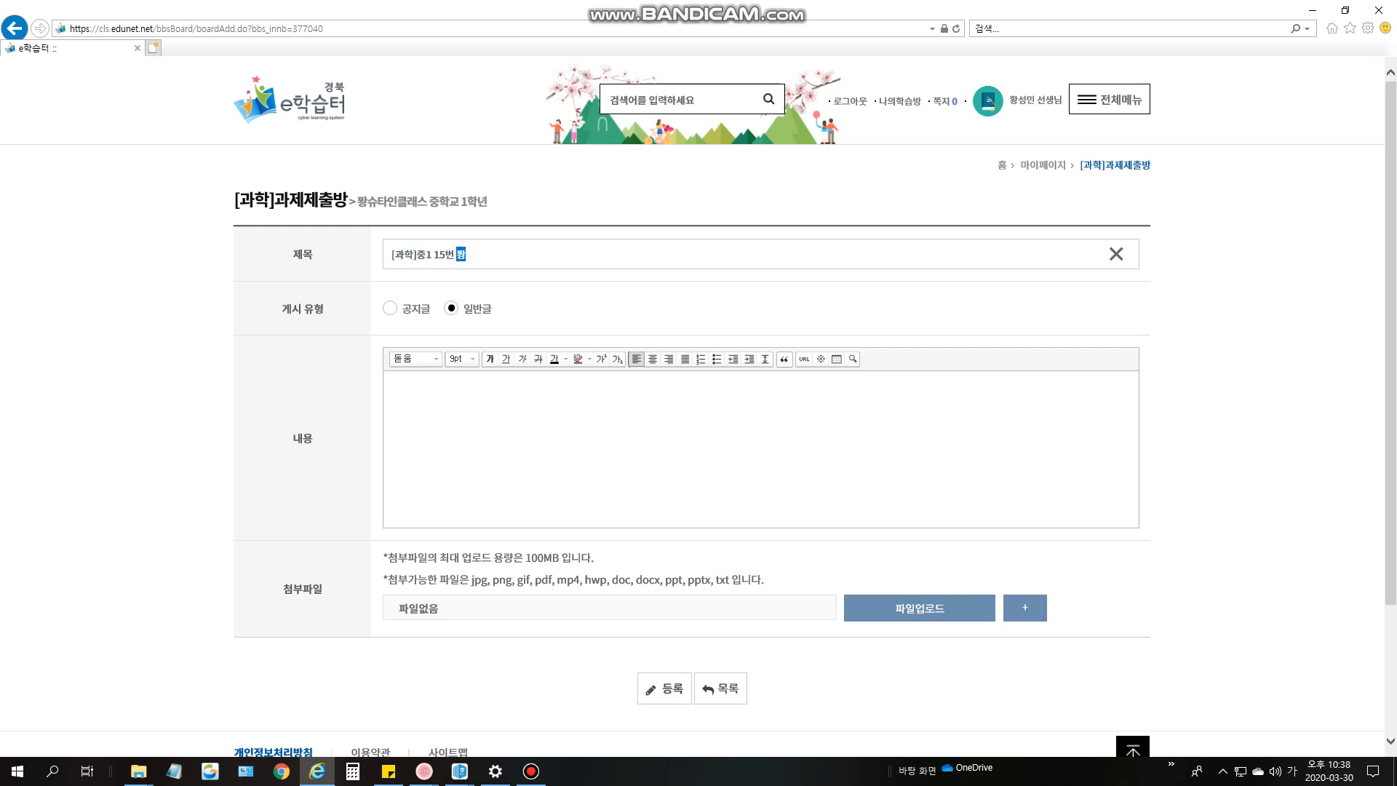
pyautogui.write('슴입니다')
# - Enter 너무어려워요 as the post's body, register the post and open it from the board
pyautogui.click(395, 389)
pyautogui.write('너무멀')
pyautogui.write('려워요')
pyautogui.click(665, 689)
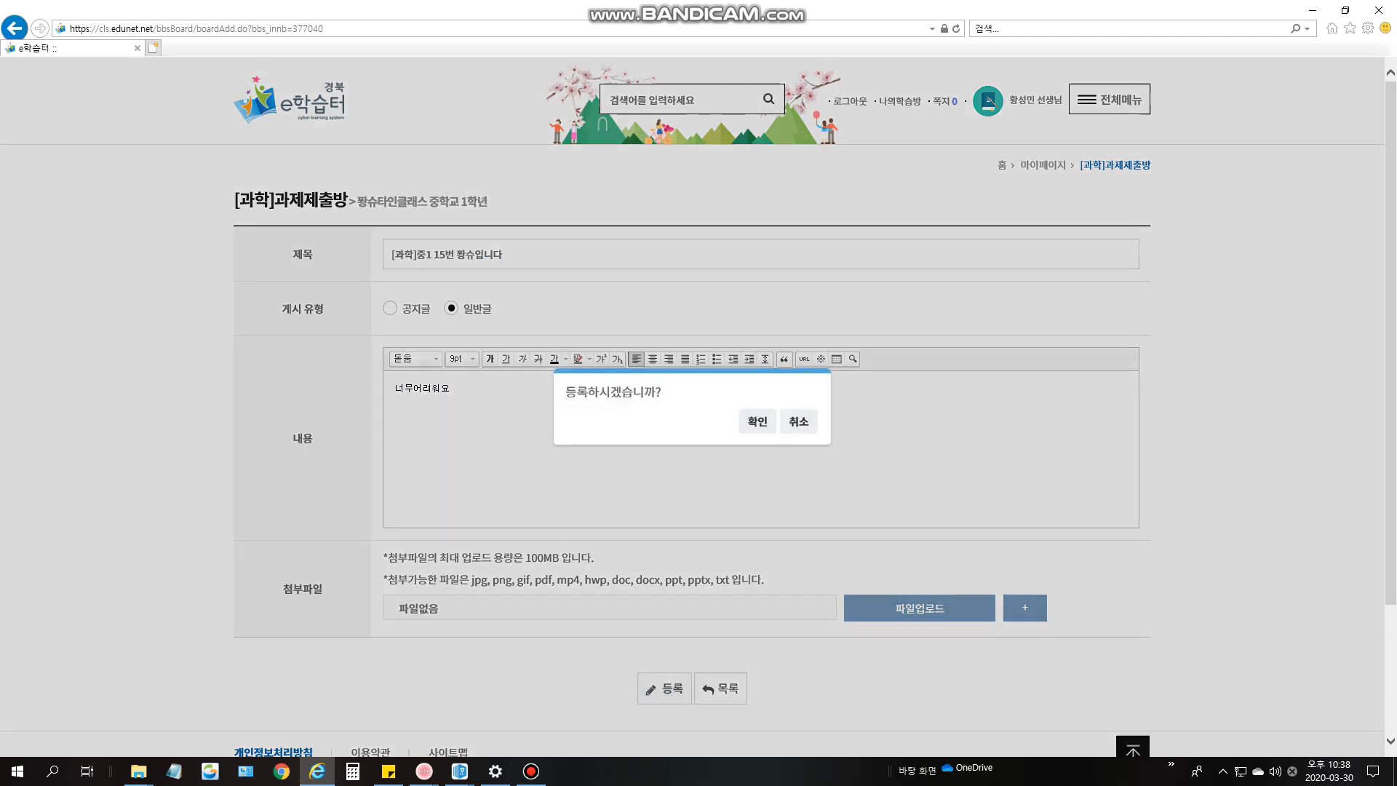
pyautogui.press('Return')
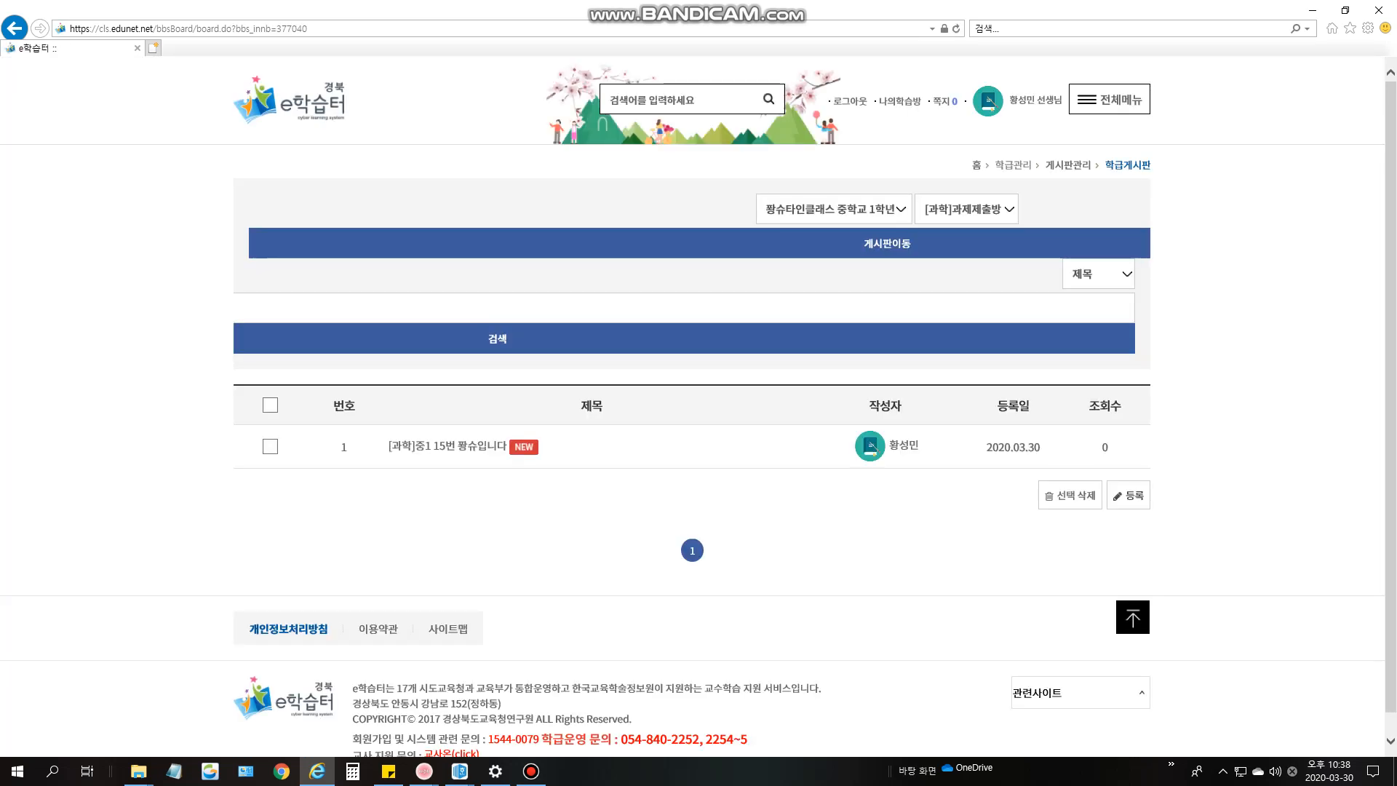
pyautogui.click(447, 316)
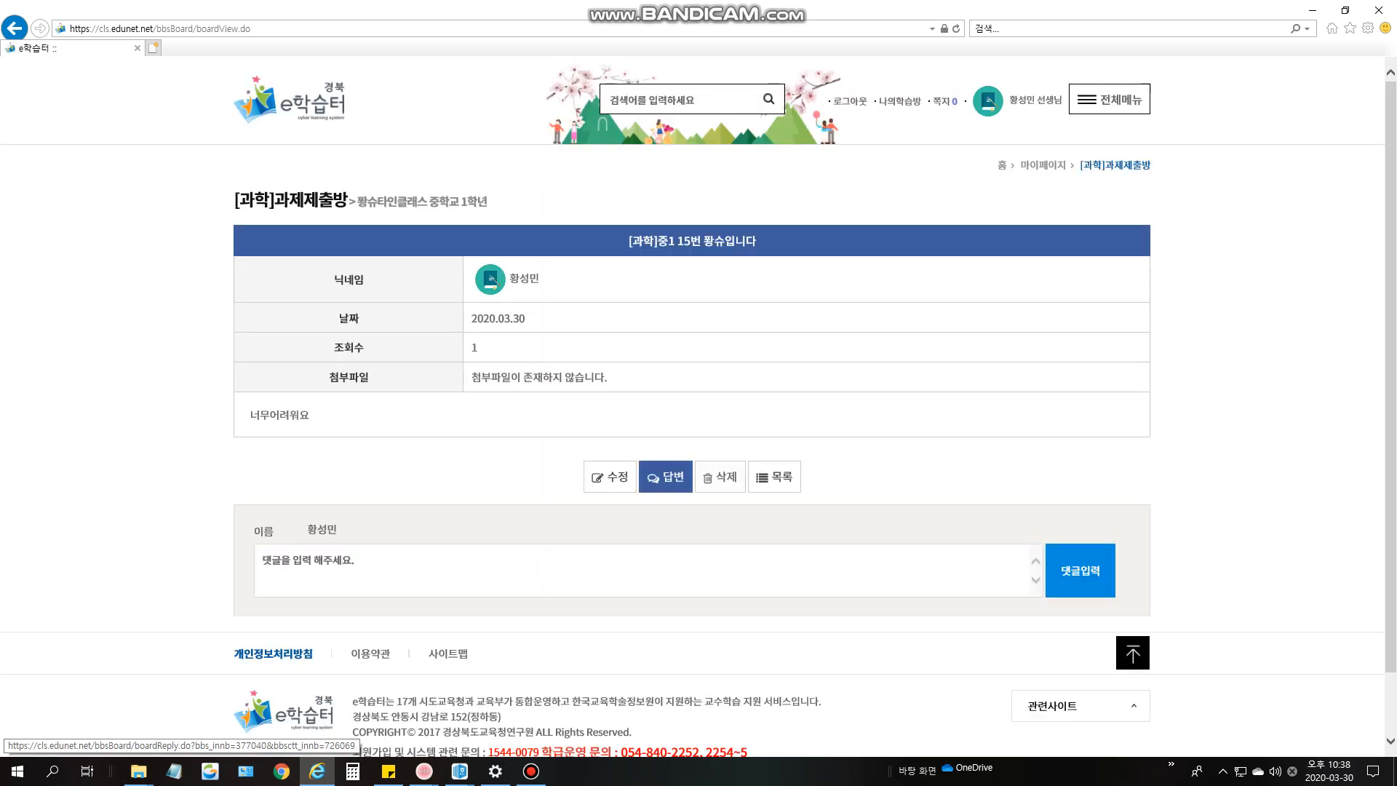
# - Add the comment 뭐가 그렇게 어렵니? to the open [과학]과제제출방 post
pyautogui.click(641, 571)
pyautogui.write('뭐가 그러')
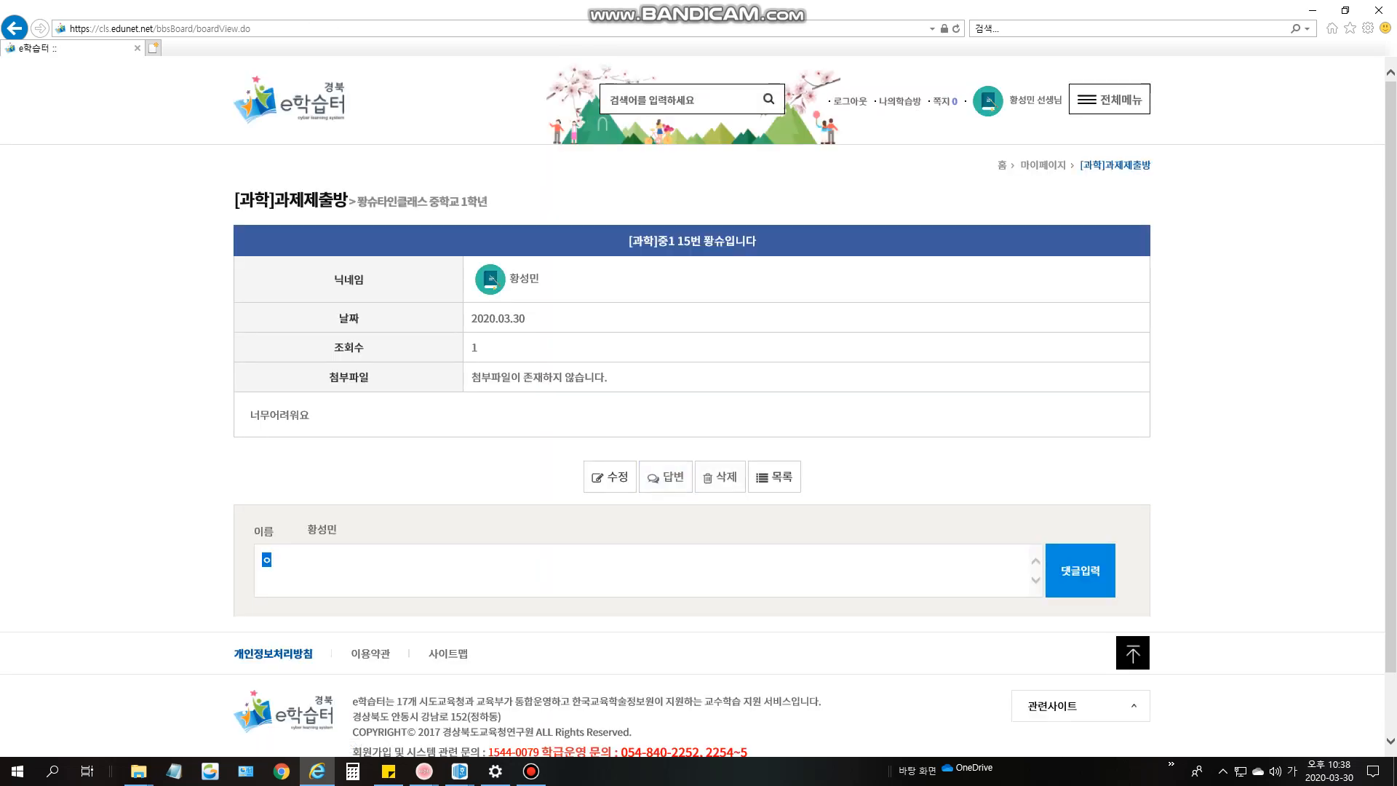
pyautogui.write('게 어렵니?')
pyautogui.click(1081, 571)
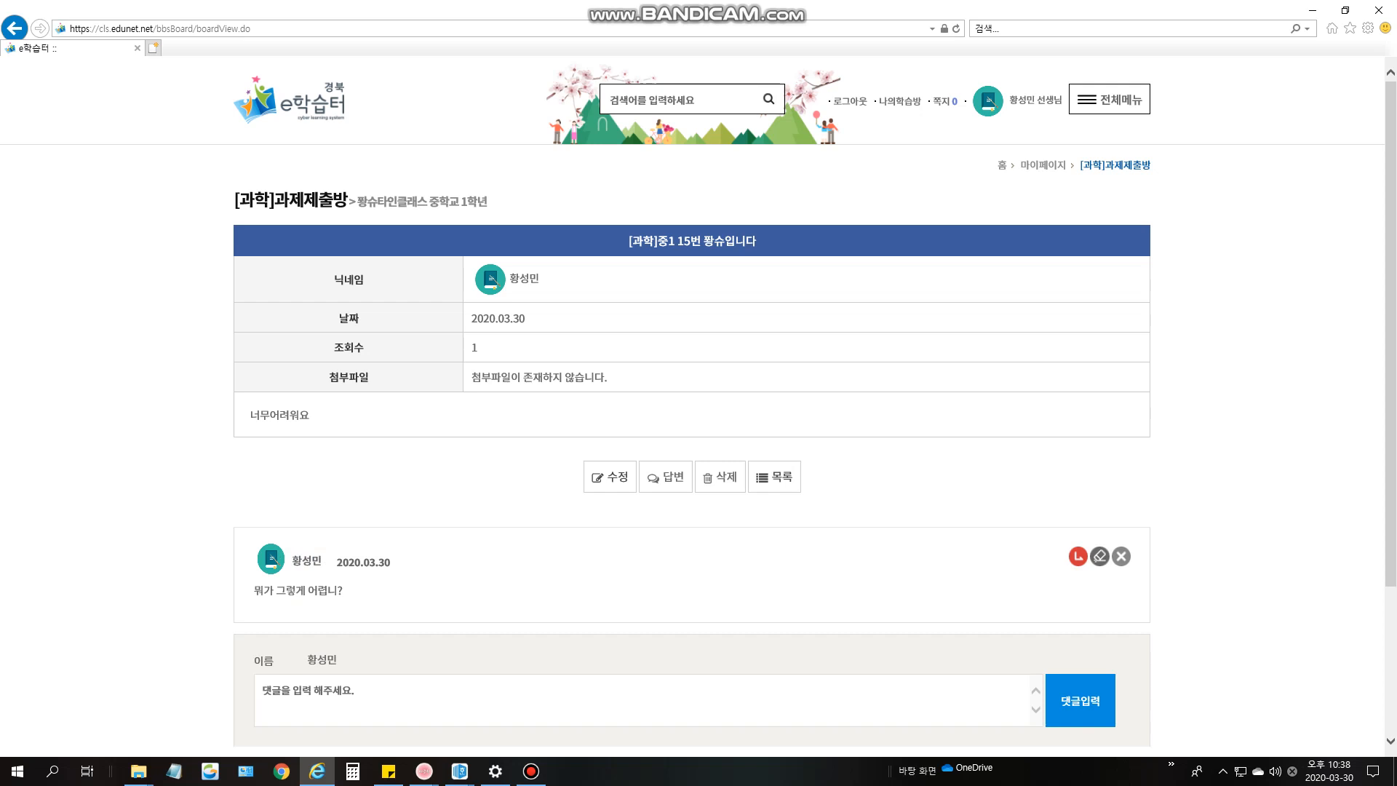
# - Add a second comment to the same post reading 진짜 못해먹겠어요~
pyautogui.scroll(-3, 691, 407)
pyautogui.click(308, 495)
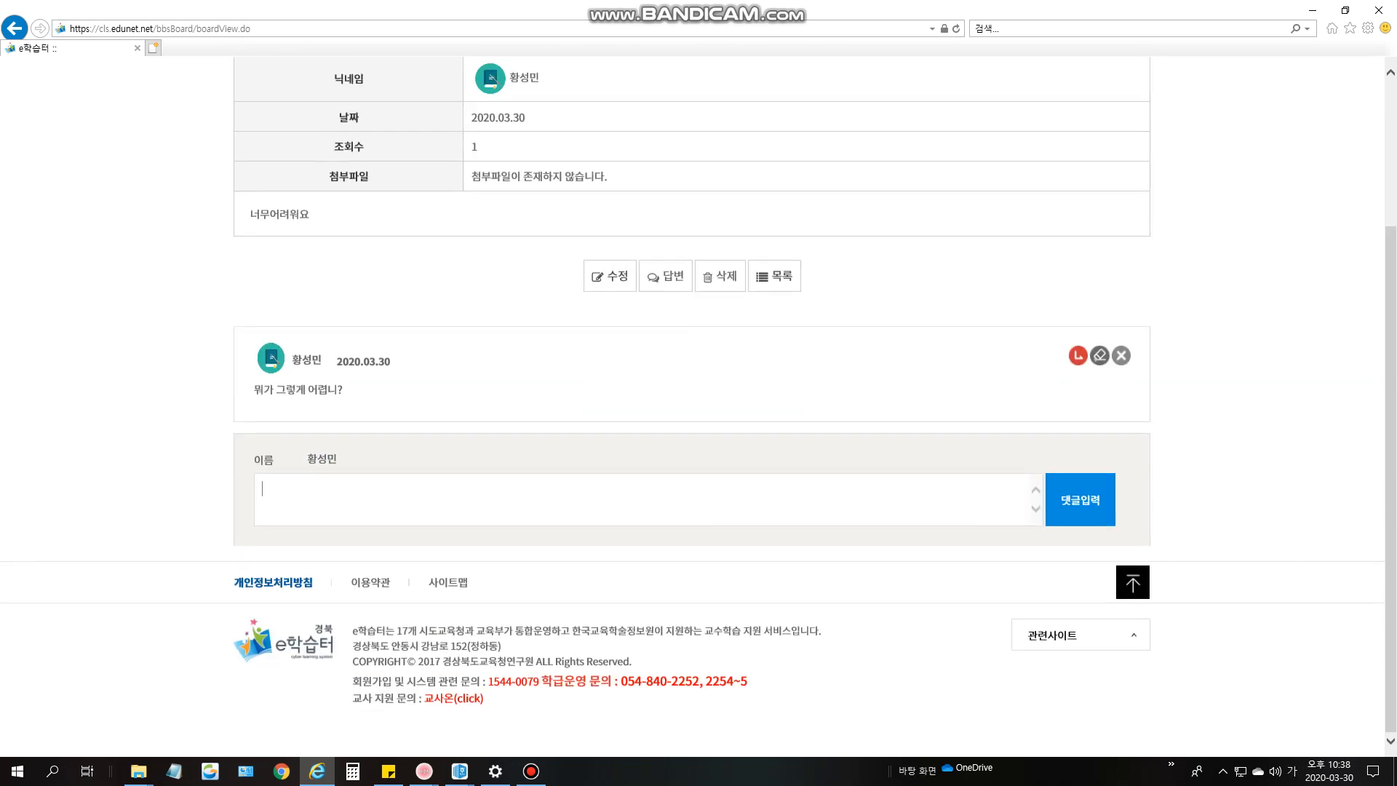
pyautogui.write('진짜 못해먹겠어요~')
pyautogui.press('Return')
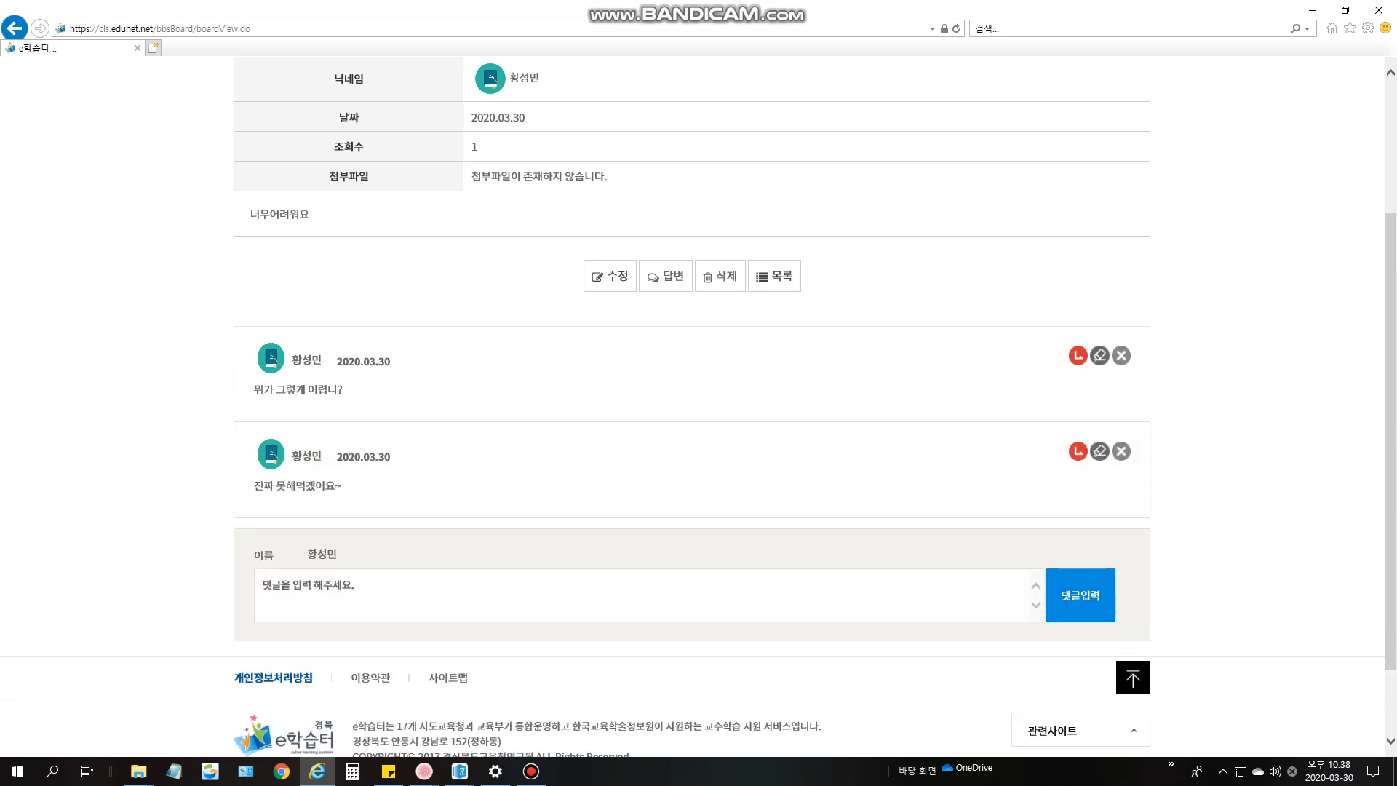
# - Open the 학생관리 page under 학급관리 to view the class's learning status
pyautogui.scroll(-2, 699, 408)
pyautogui.scroll(4, 698, 407)
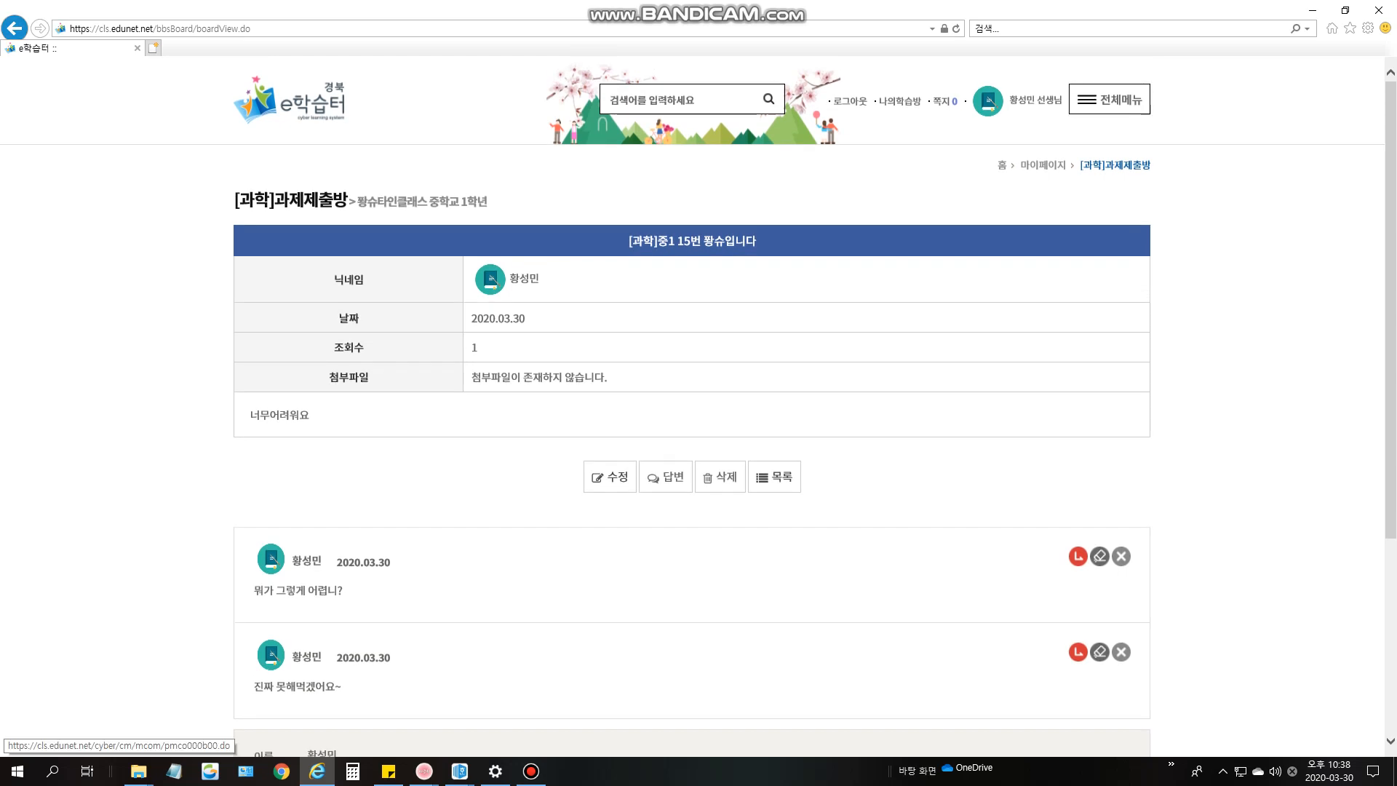
pyautogui.click(1109, 99)
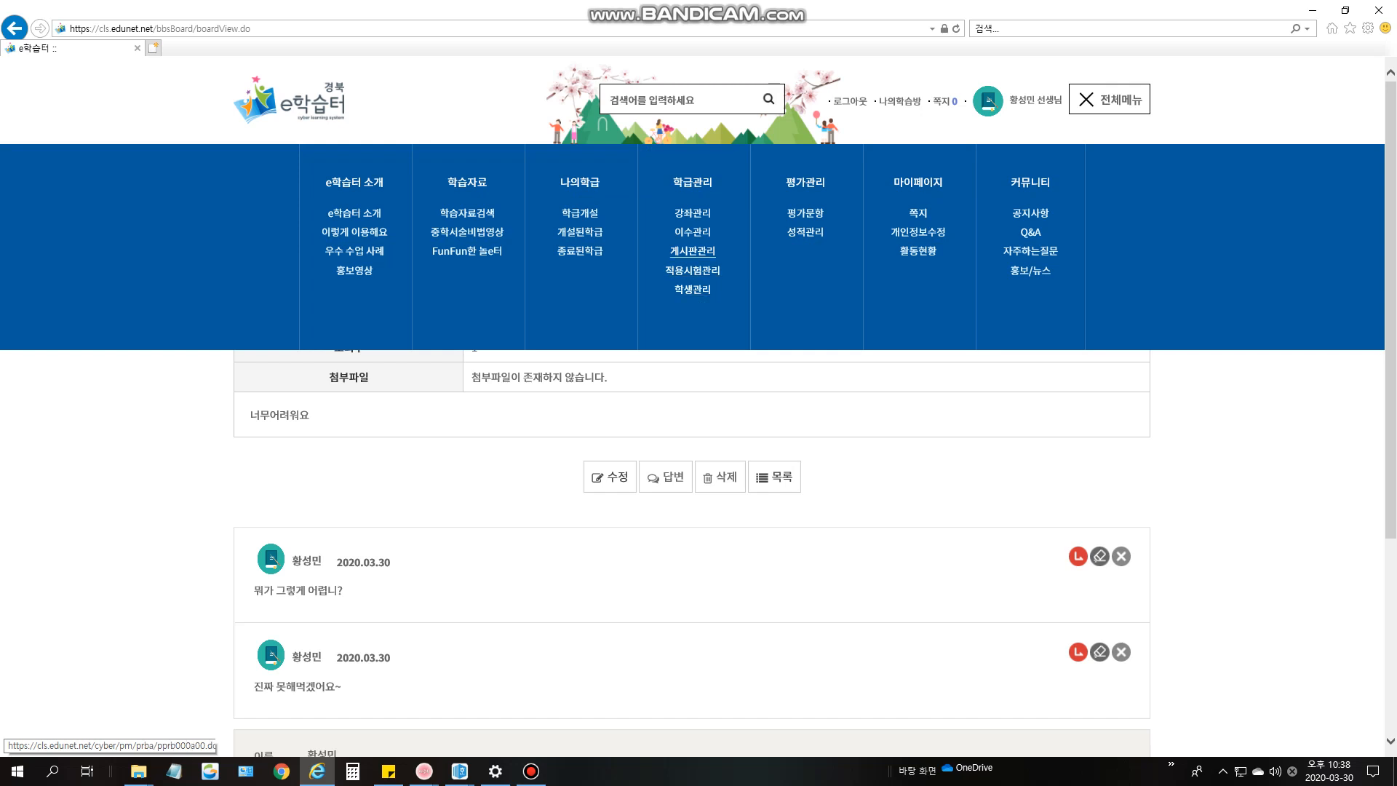
pyautogui.click(692, 289)
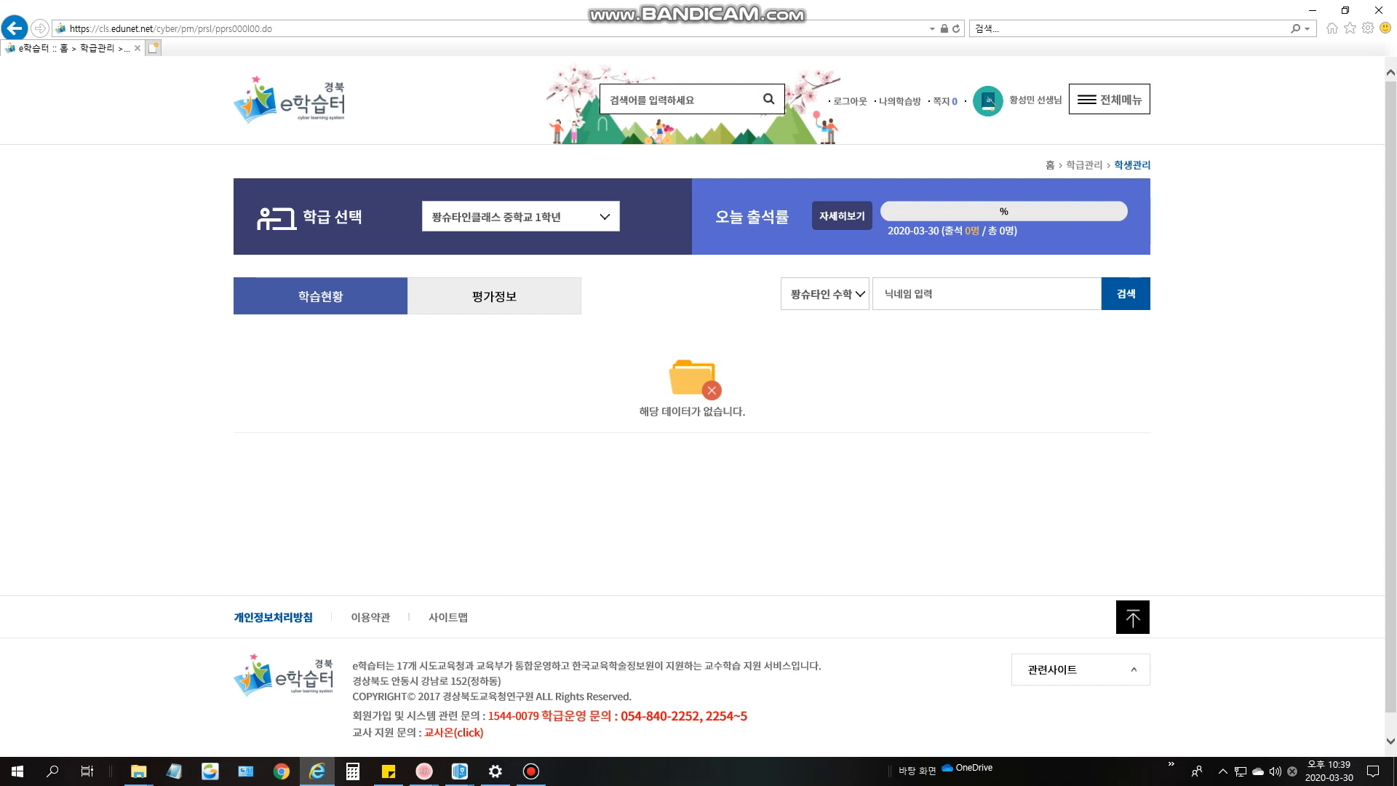
# - Open the 평가문항 page under 평가관리 and show the evaluations of the class's science (과학) course
pyautogui.click(1110, 99)
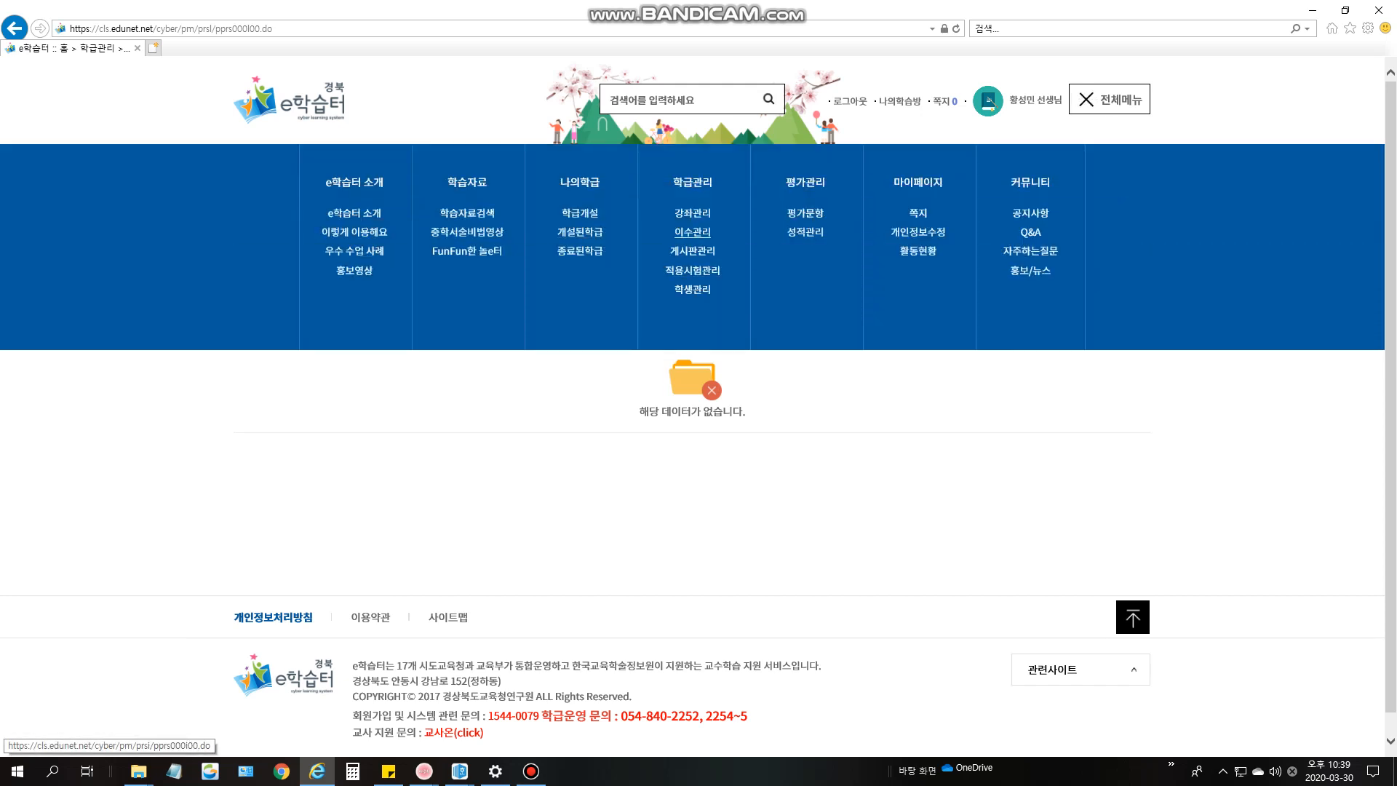
pyautogui.click(806, 214)
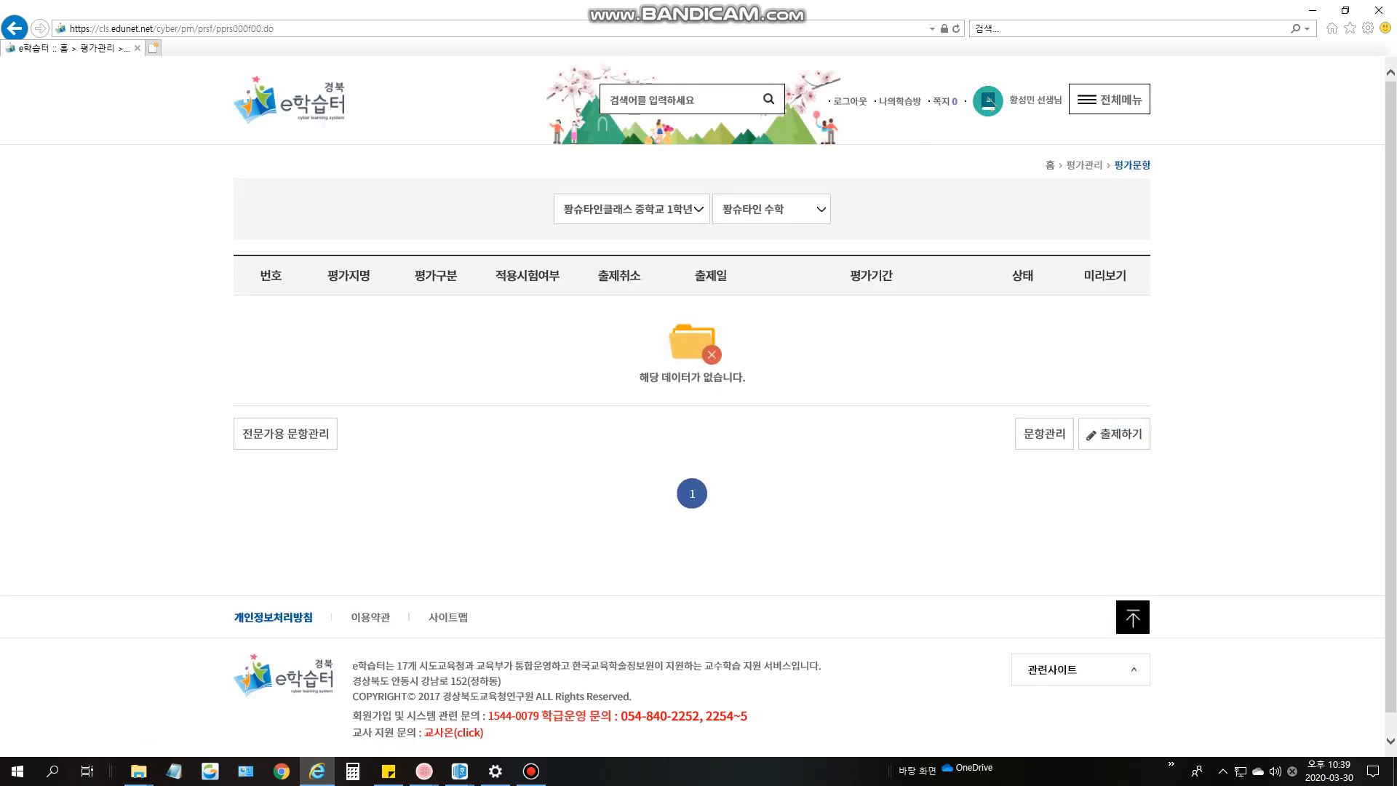
pyautogui.click(771, 210)
pyautogui.click(764, 226)
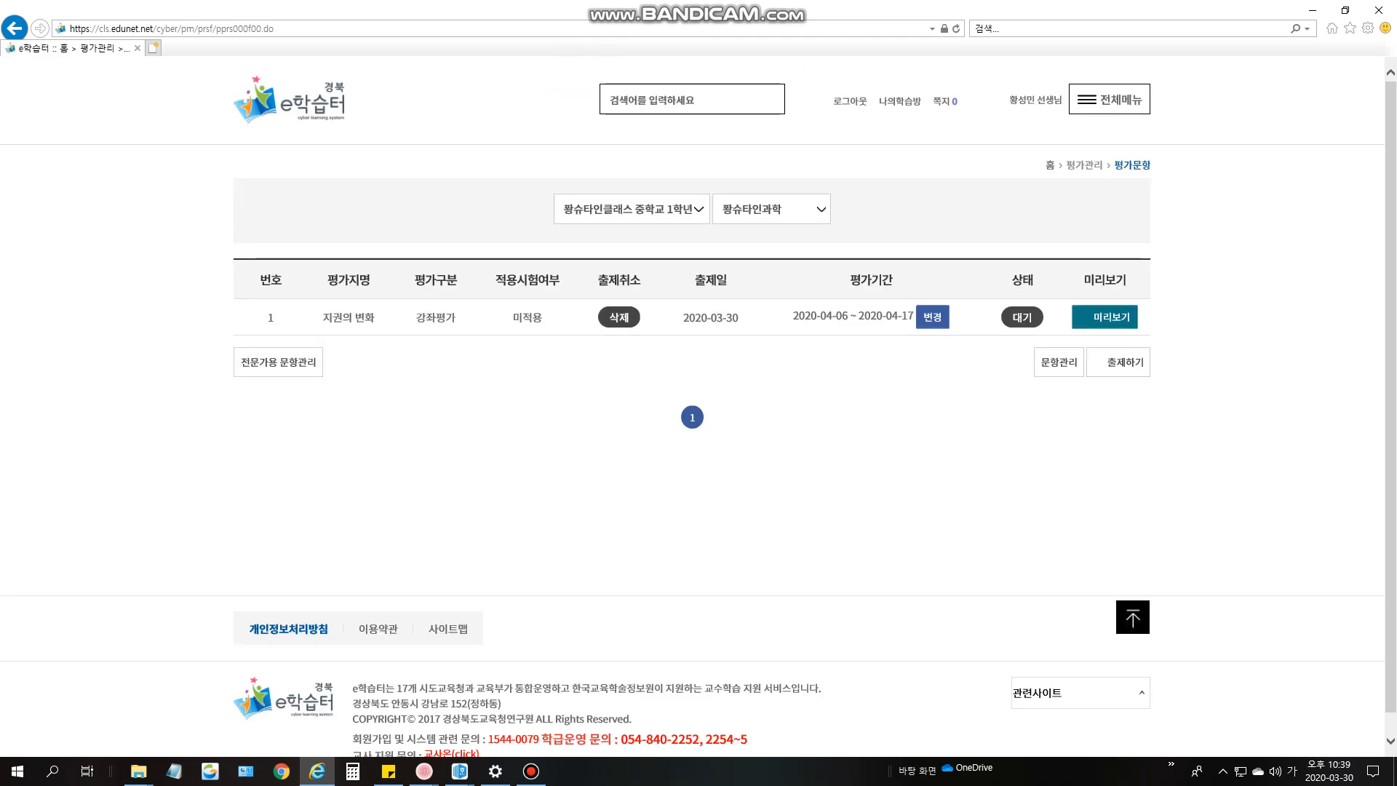